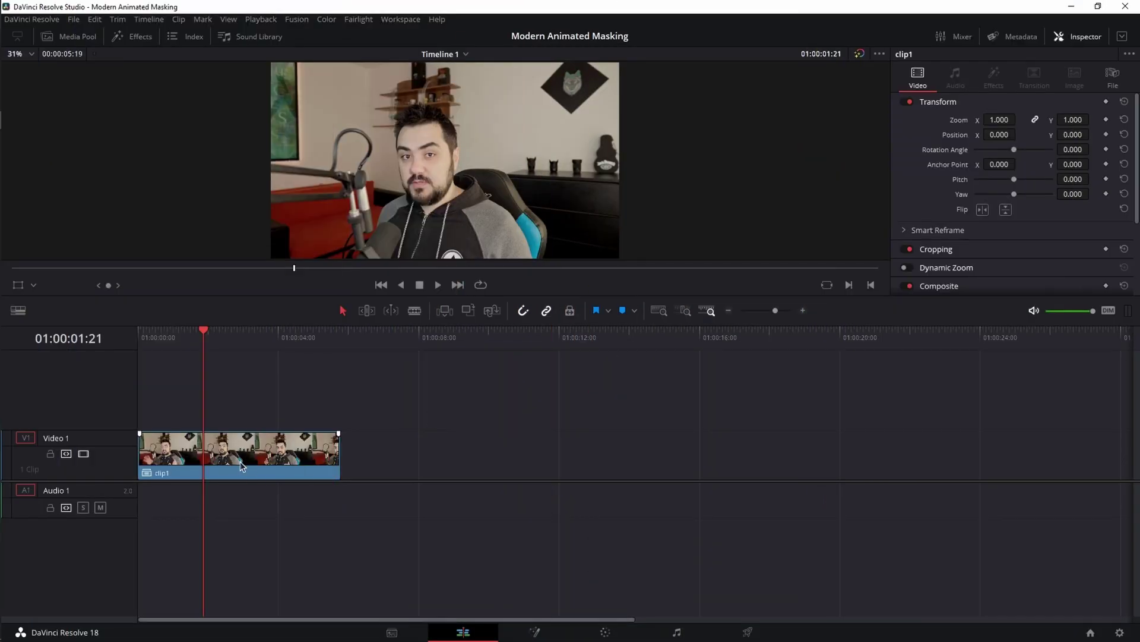
Open clip1 for compositing in Fusion and mask MediaIn1 with a Rectangle whose width and height are 1.0
left_click(536, 633)
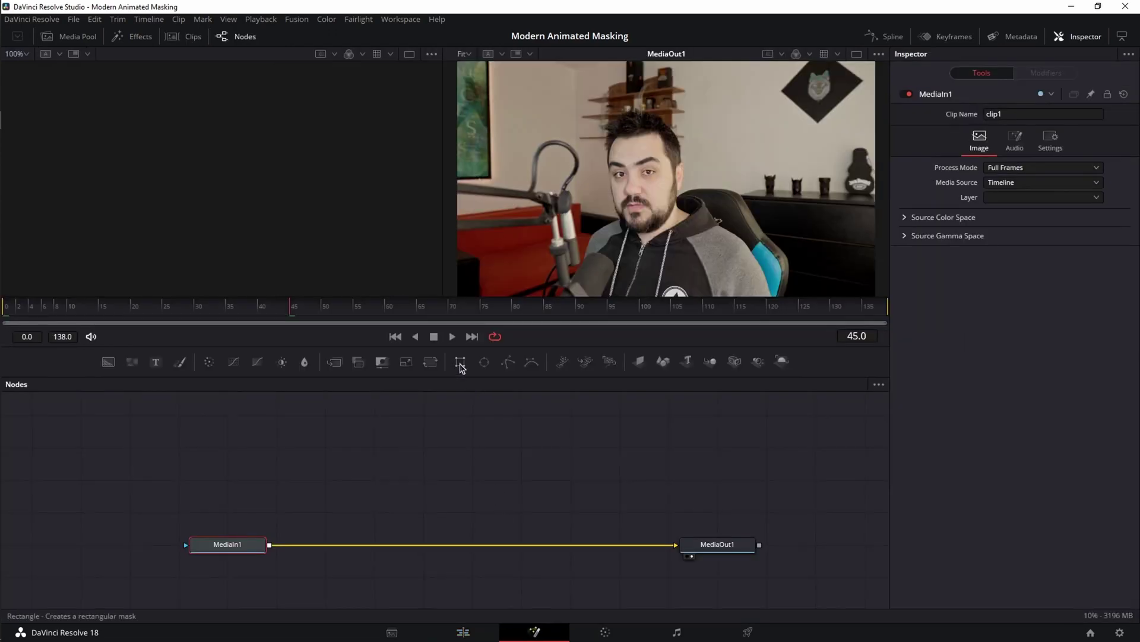
left_click_drag(460, 367, 237, 549)
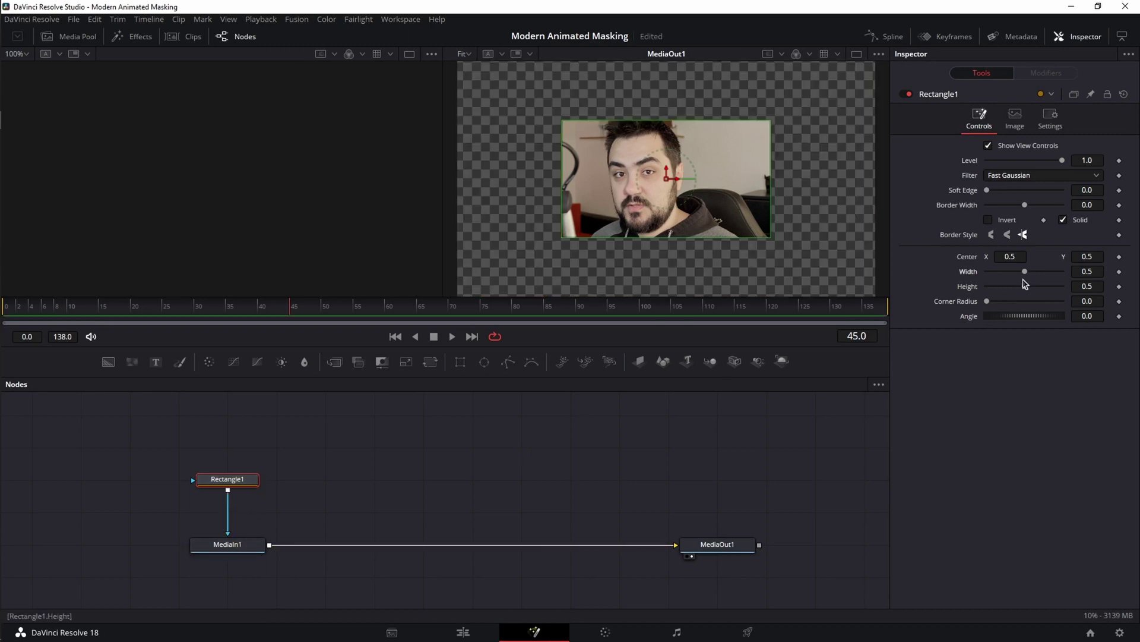
scroll(1025, 272, "up", 10)
scroll(1024, 288, "up", 10)
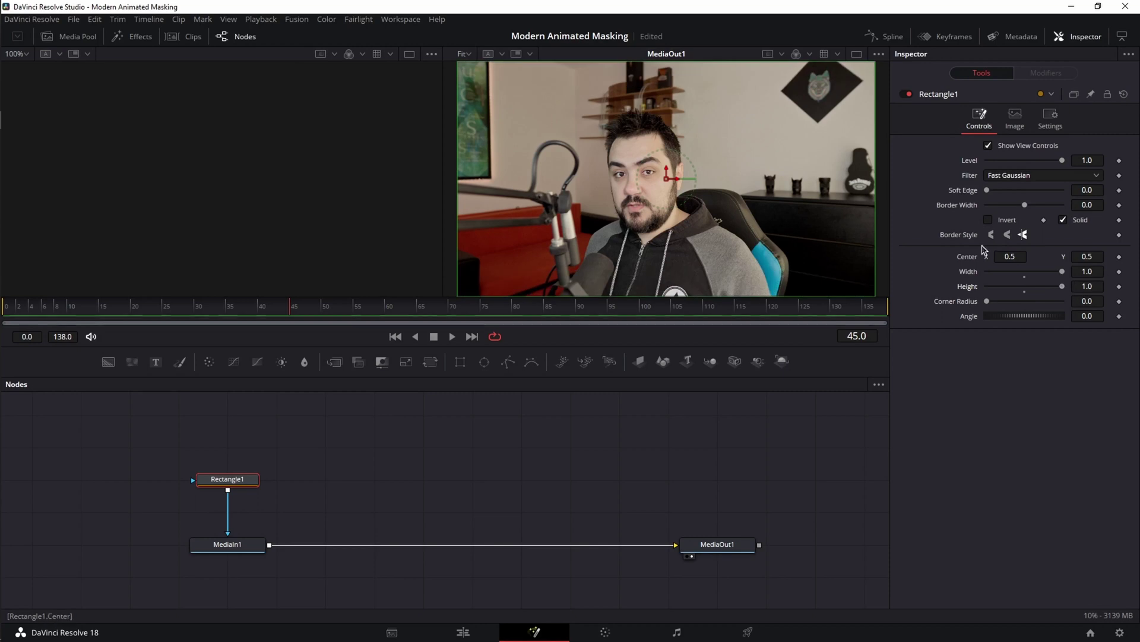
Switch to a single viewer and keyframe the rectangle mask's width, height and corner radius at frame 0
left_click(856, 55)
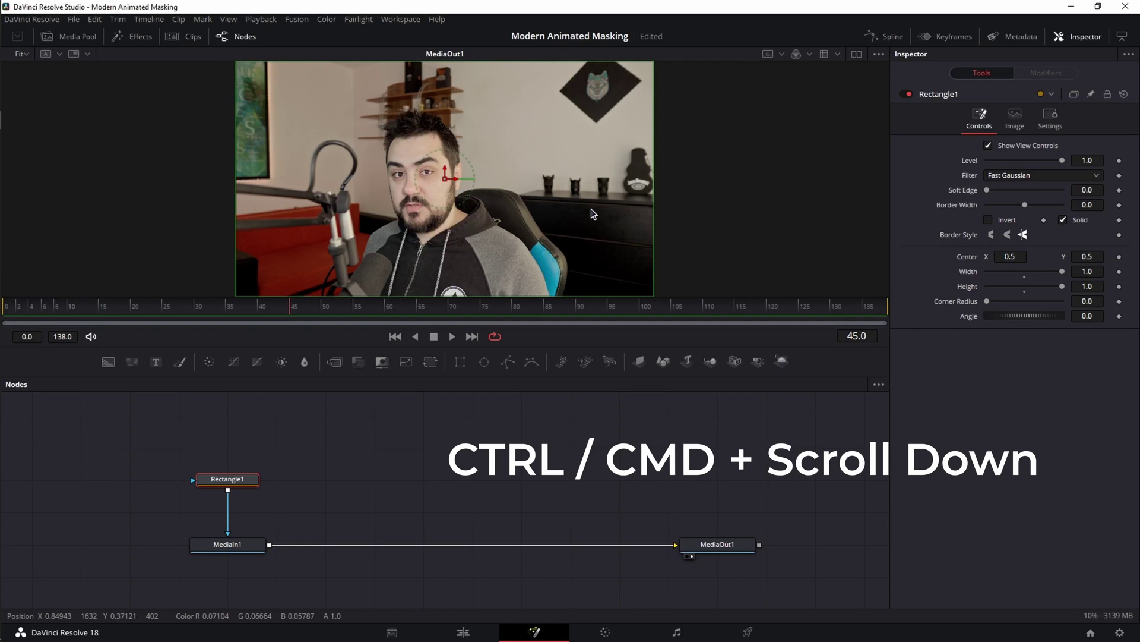
scroll(592, 214, "down", 2)
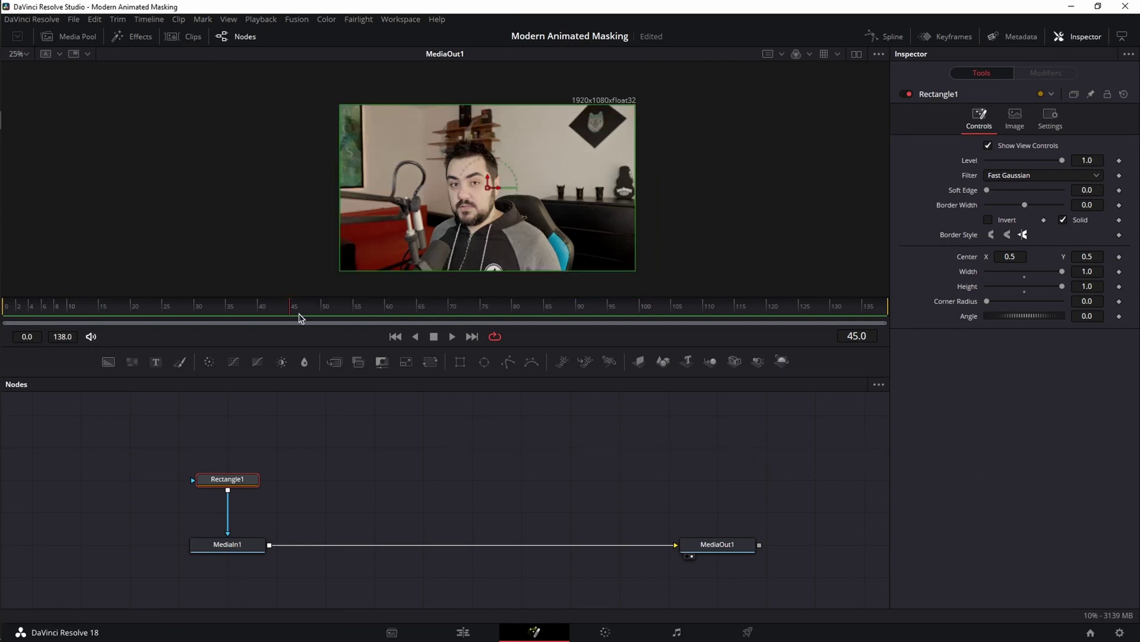
left_click_drag(98, 322, 88, 323)
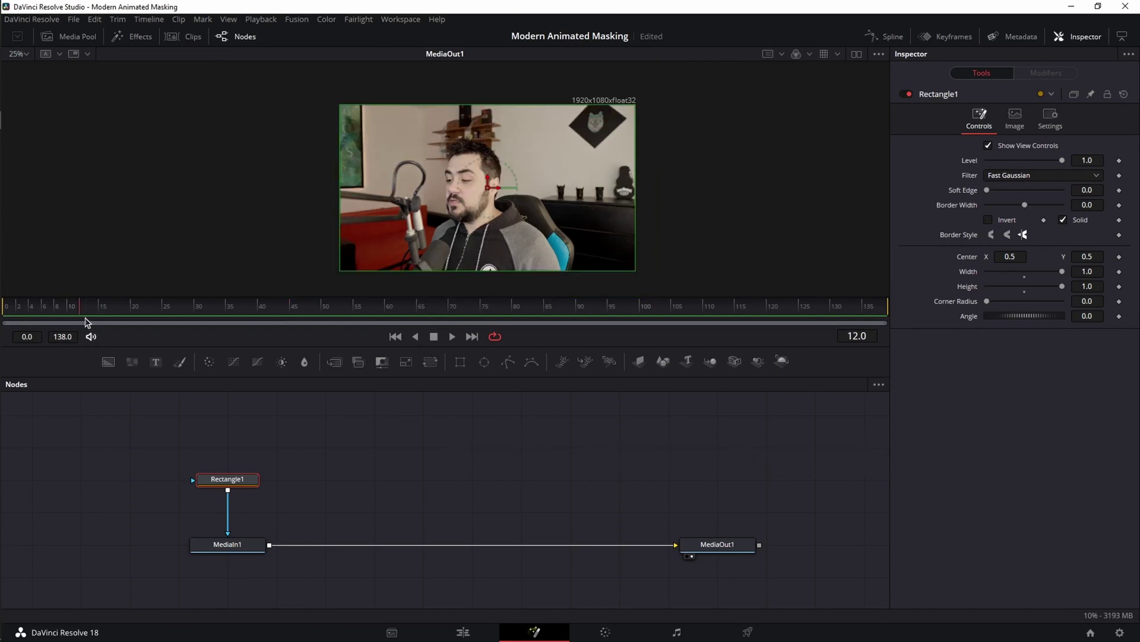
key("Home")
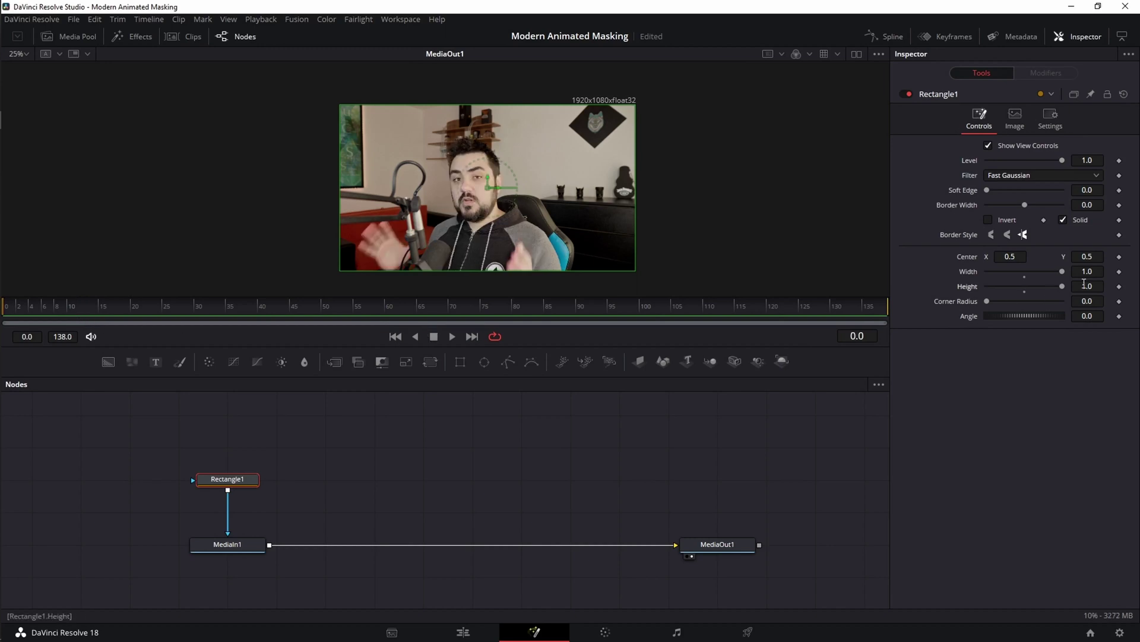
left_click(1120, 272)
left_click(1119, 286)
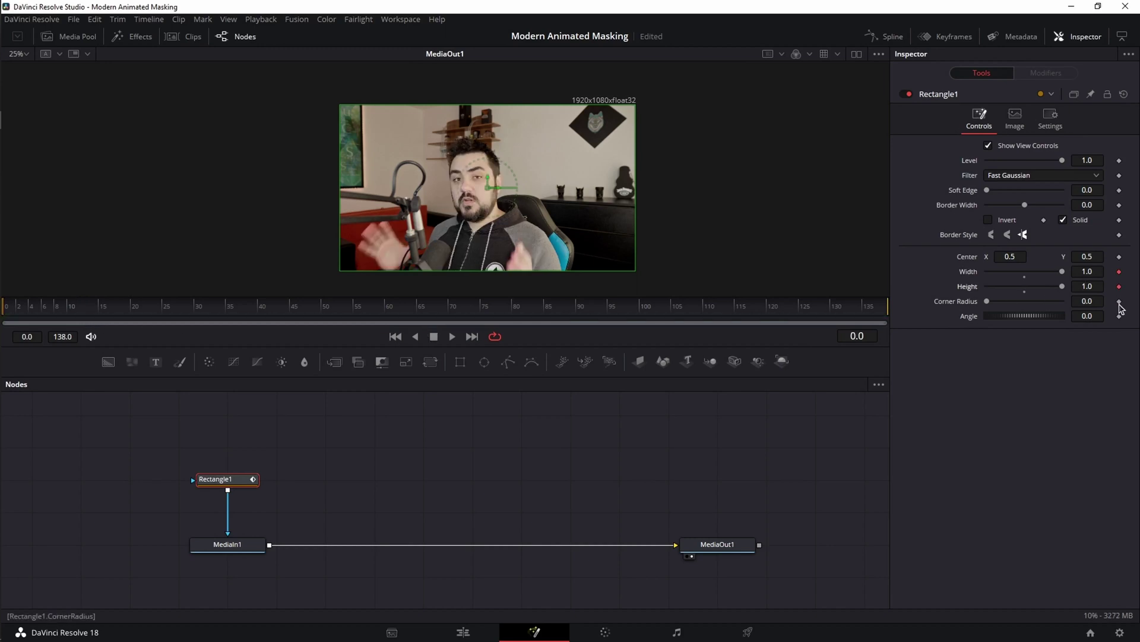
left_click(1120, 301)
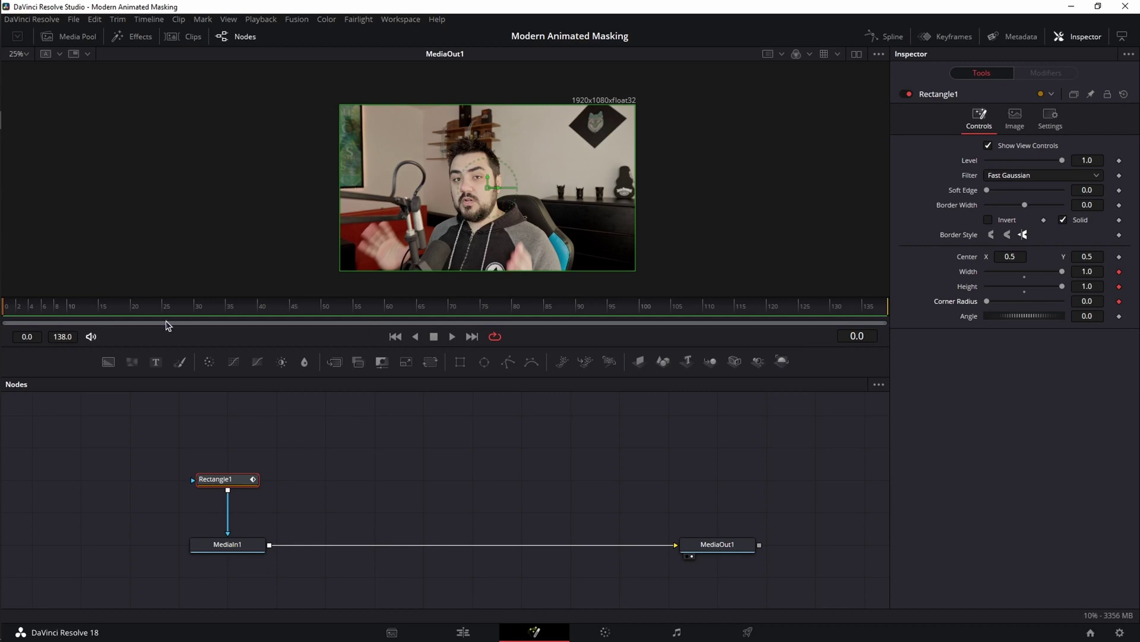
At frame 40, set the rectangle mask's width to 0.5, height to 0.8 and corner radius to 0.2
left_click_drag(215, 308, 265, 315)
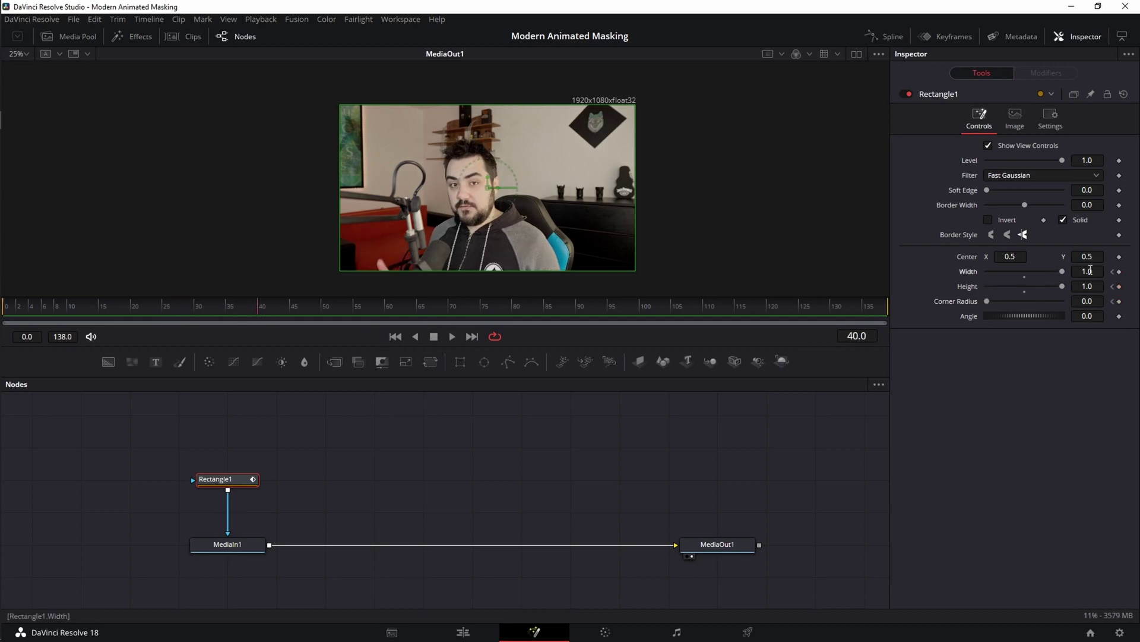
left_click(1097, 287)
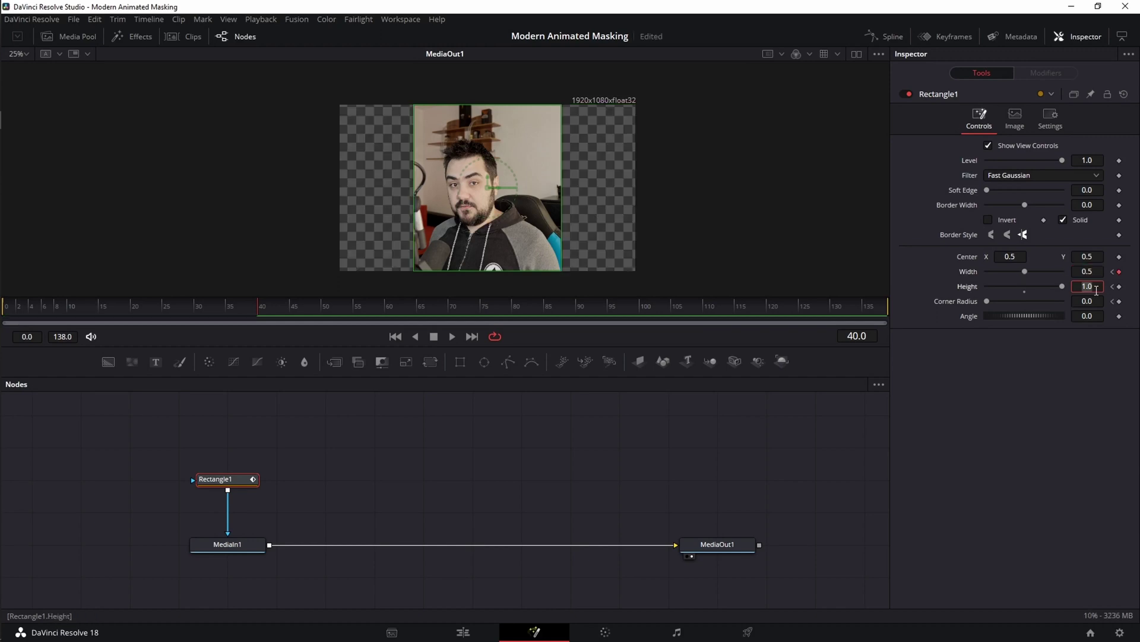
type(".8")
key("Return")
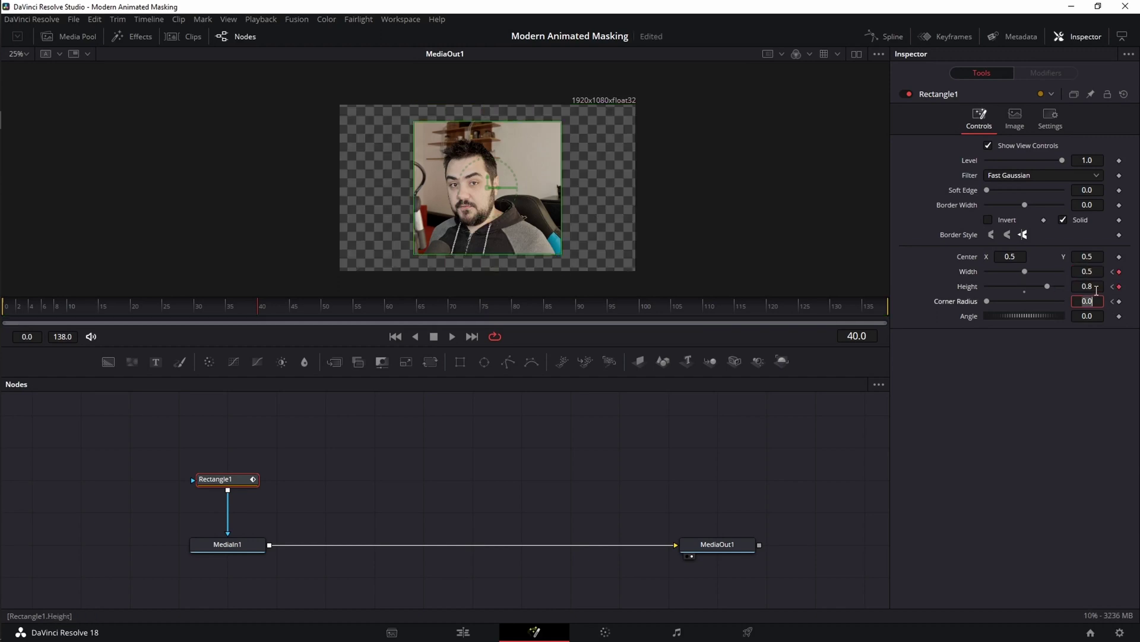
left_click(1096, 301)
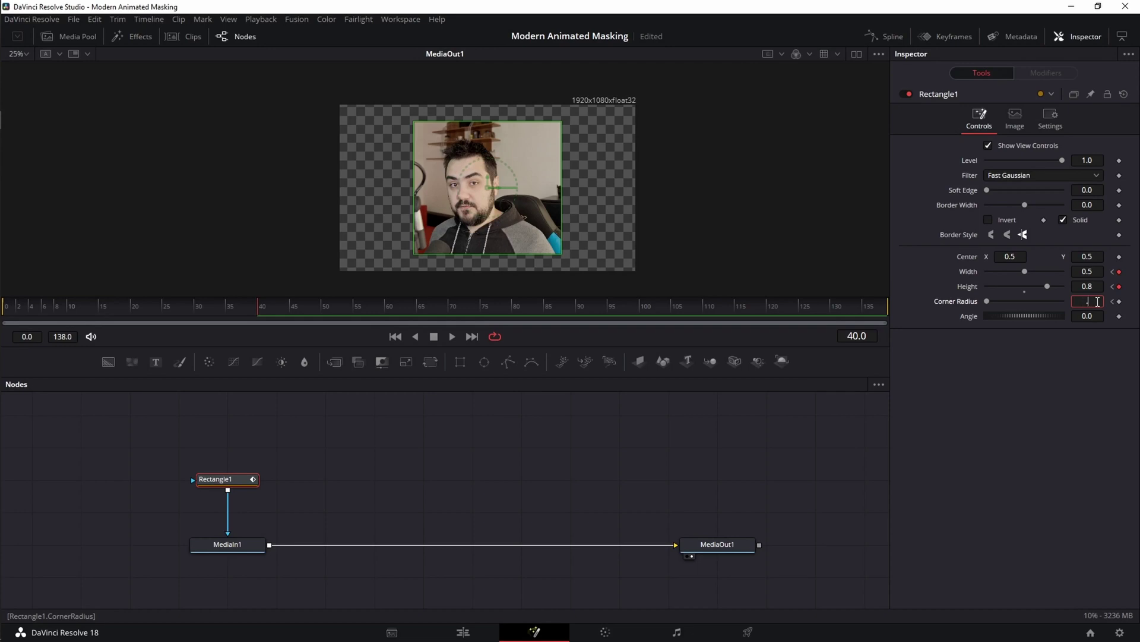
type(".2")
key("Return")
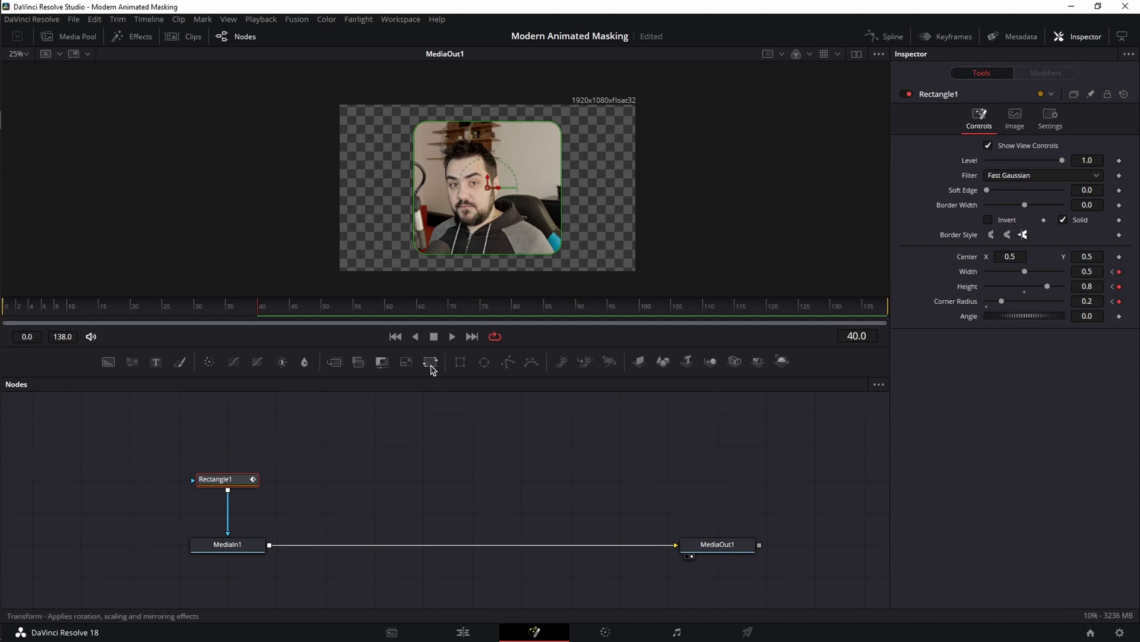
Insert a Transform node between MediaIn1 and MediaOut1 and keyframe its center and size at frame 40
left_click_drag(432, 367, 533, 545)
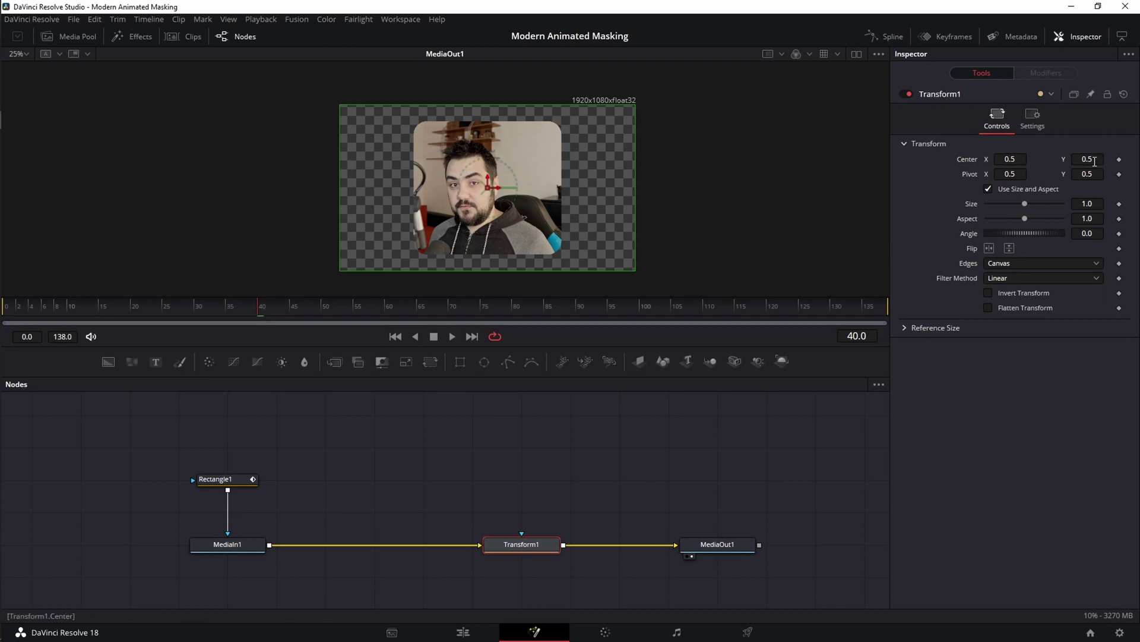
left_click(1120, 159)
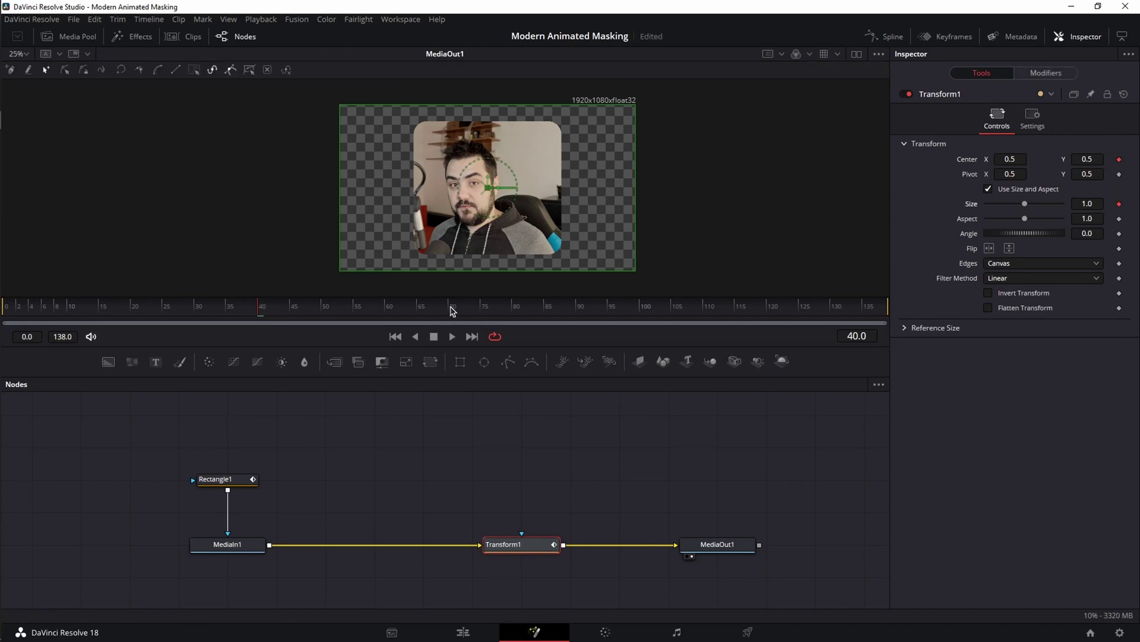
At frame 70, shrink the Transform's size to 0.55 and shift its center X to about 0.82
left_click(452, 309)
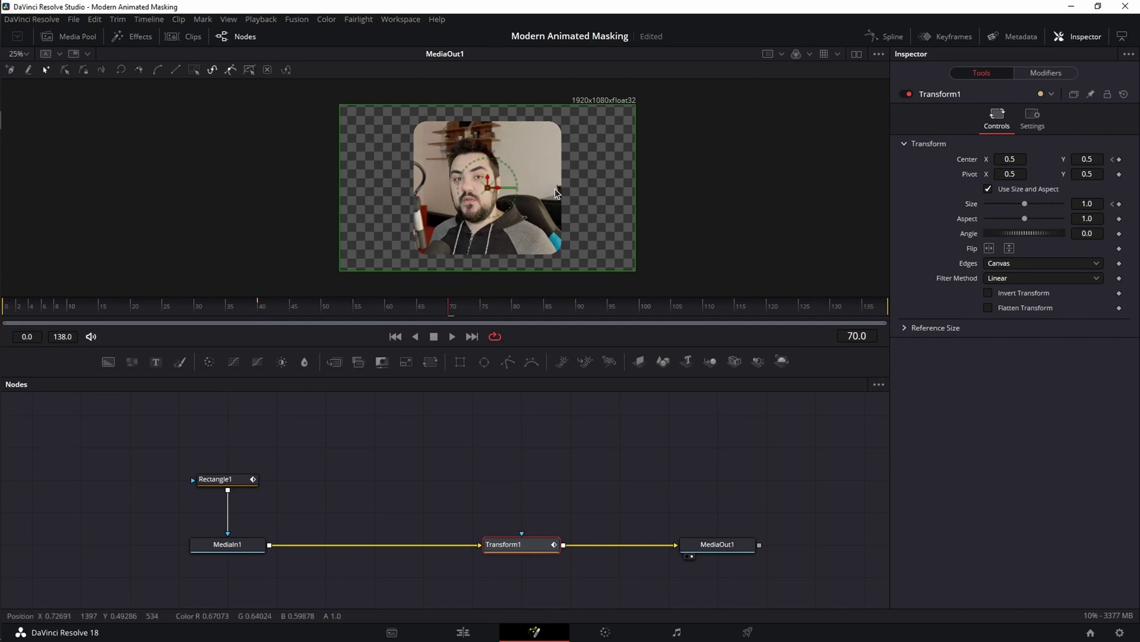
left_click_drag(497, 187, 561, 185)
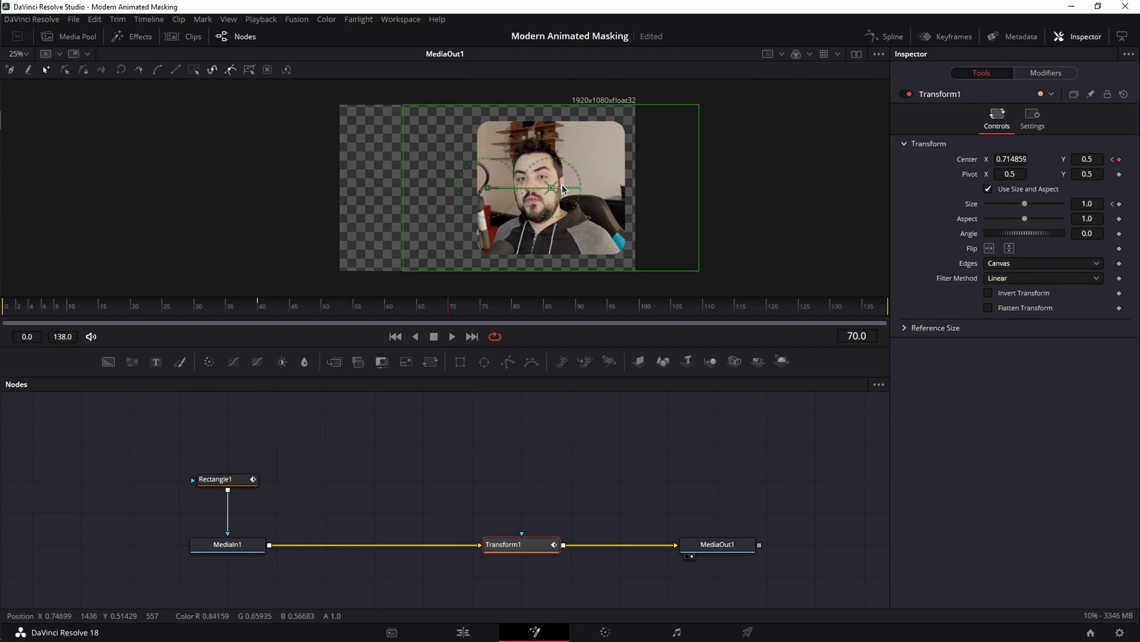
left_click_drag(1026, 206, 1010, 210)
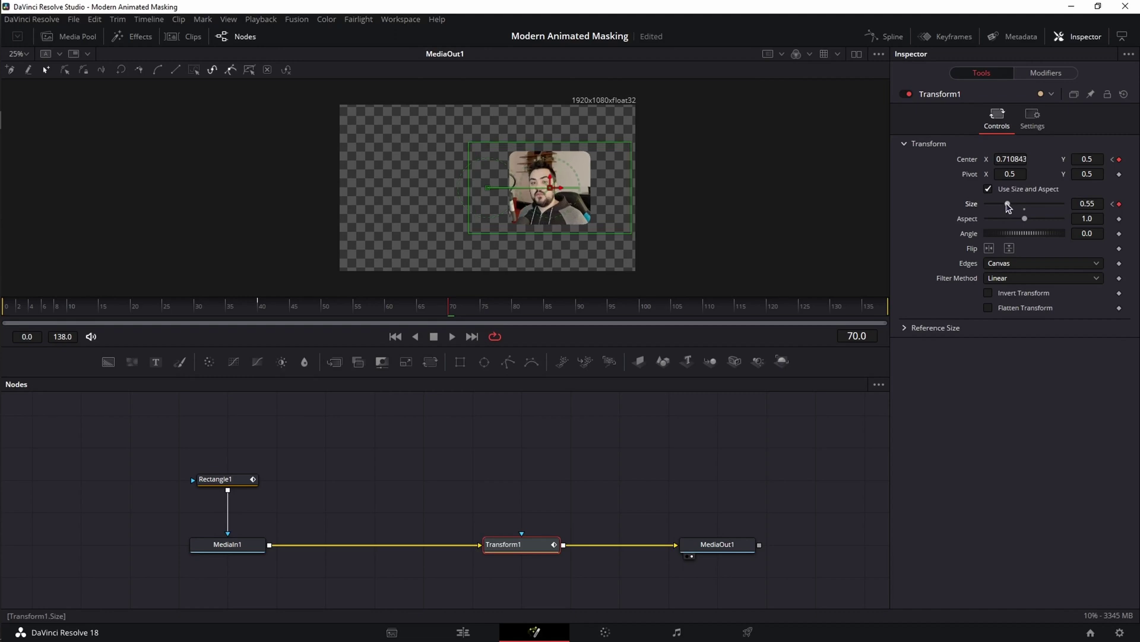
left_click_drag(561, 190, 593, 191)
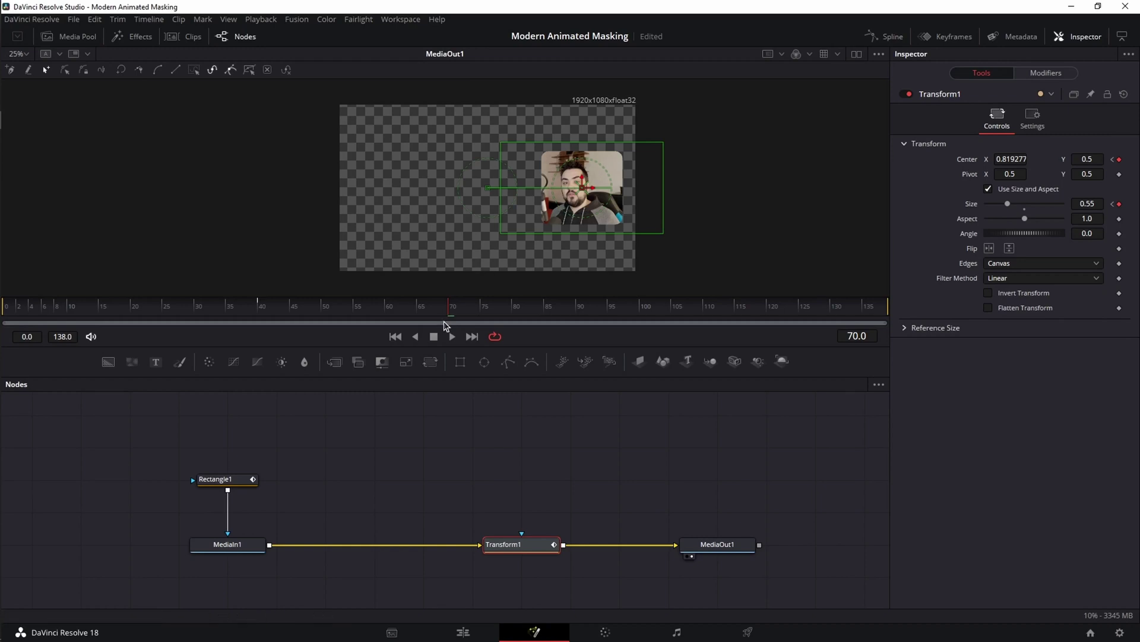
Play the mask and transform animation from the first frame to check it
left_click(396, 337)
left_click(690, 543)
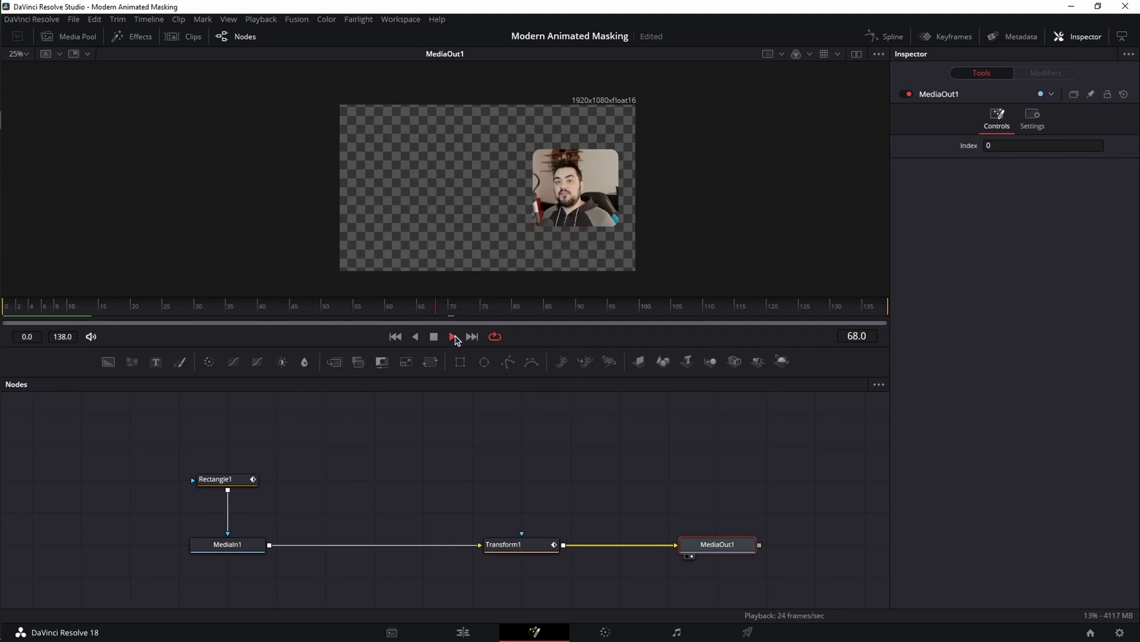
left_click(432, 341)
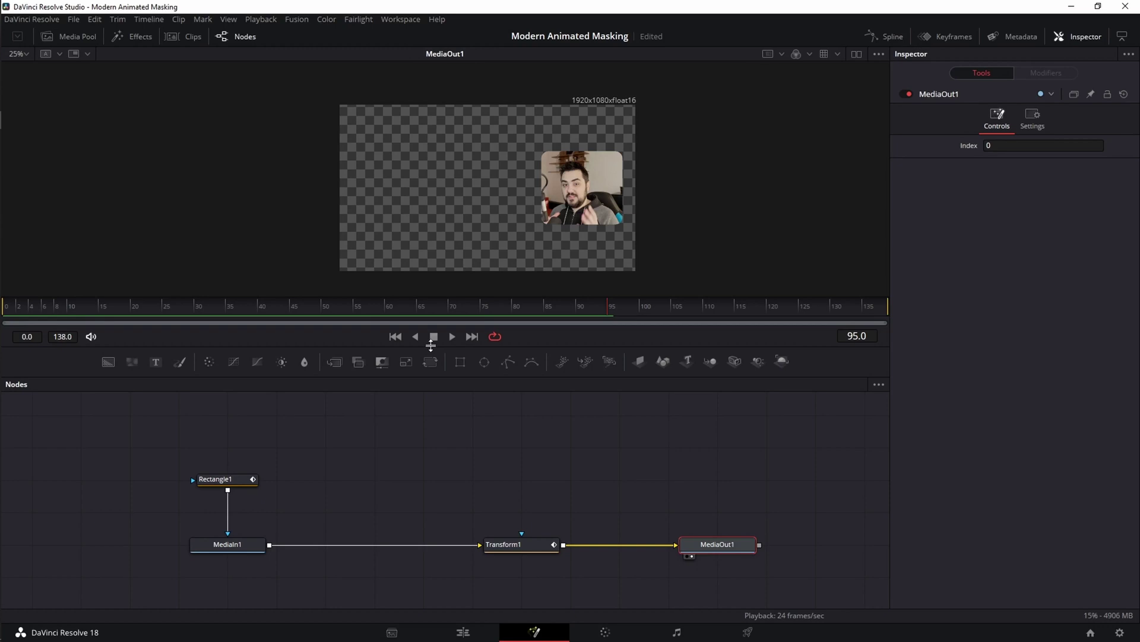
Replace the Inspector with the Spline editor and move the nodes close together in the node graph
left_click(1069, 38)
left_click(885, 38)
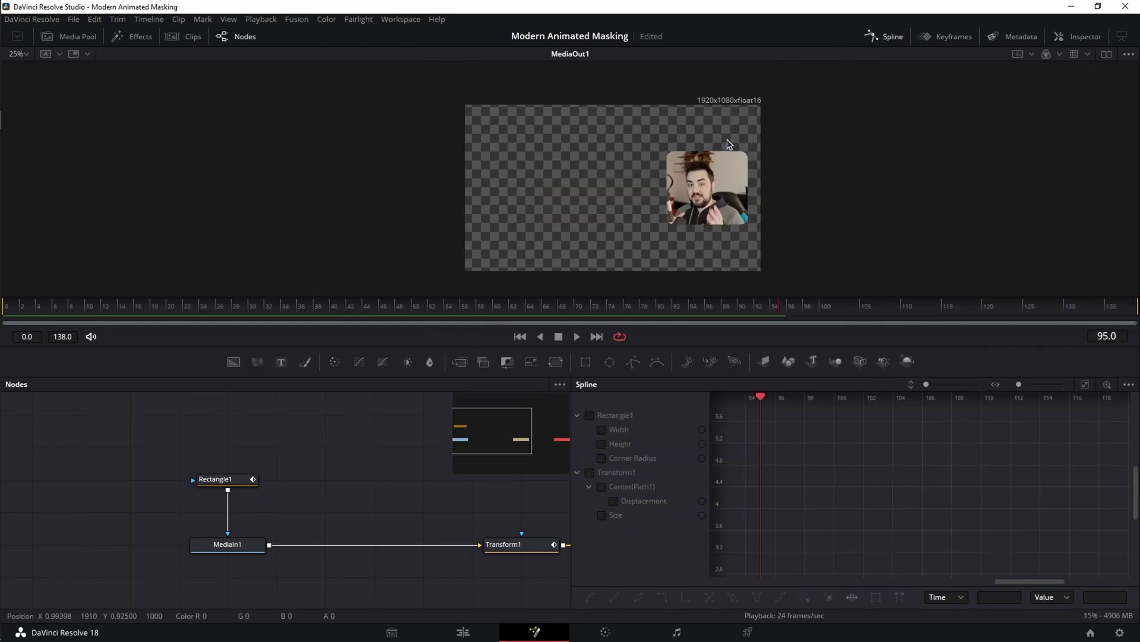
left_click_drag(205, 449, 262, 588)
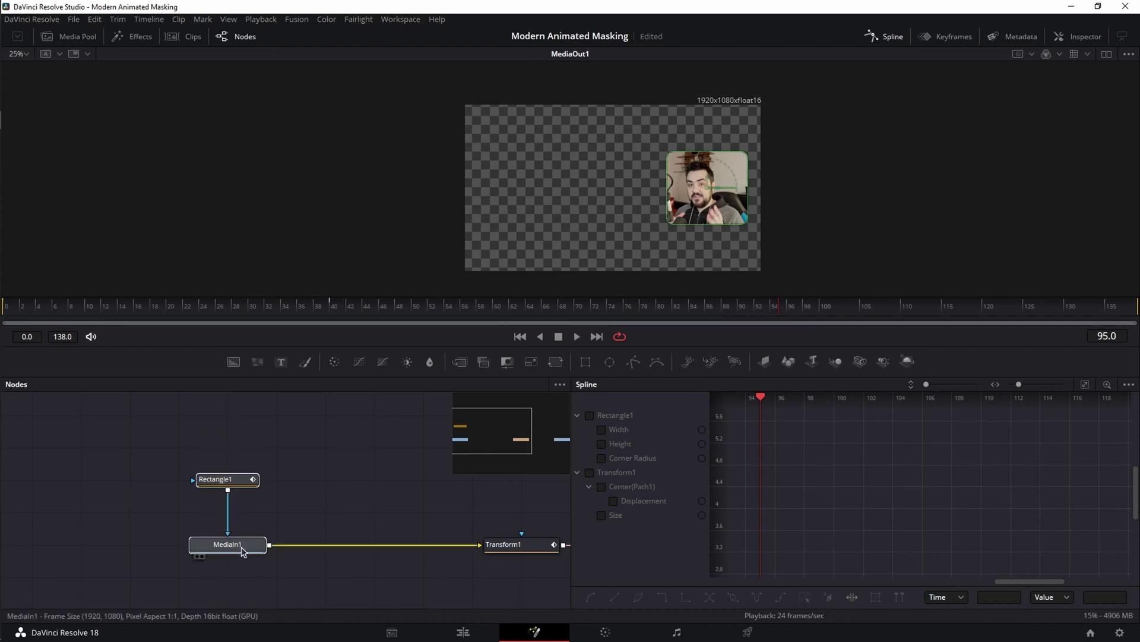
left_click_drag(241, 546, 387, 543)
left_click_drag(502, 543, 196, 504)
left_click_drag(477, 542, 429, 542)
left_click_drag(270, 550, 222, 550)
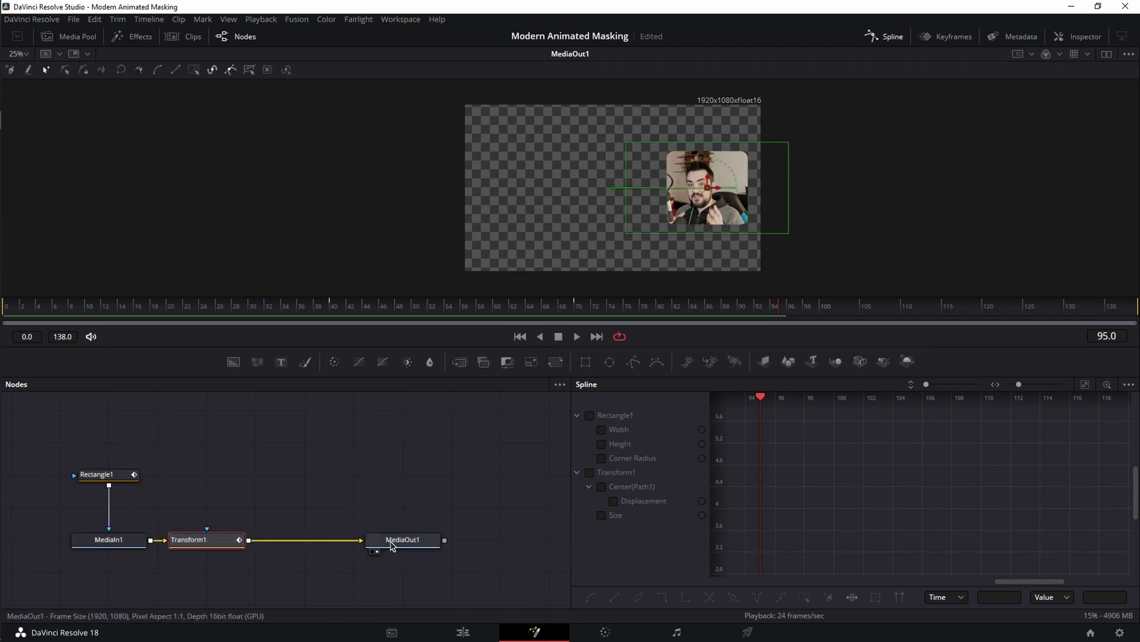
left_click_drag(408, 541, 282, 550)
Set the node graph to arrange tools to connected nodes, bringing Rectangle1 closer above MediaIn1
left_click(252, 457)
right_click(248, 458)
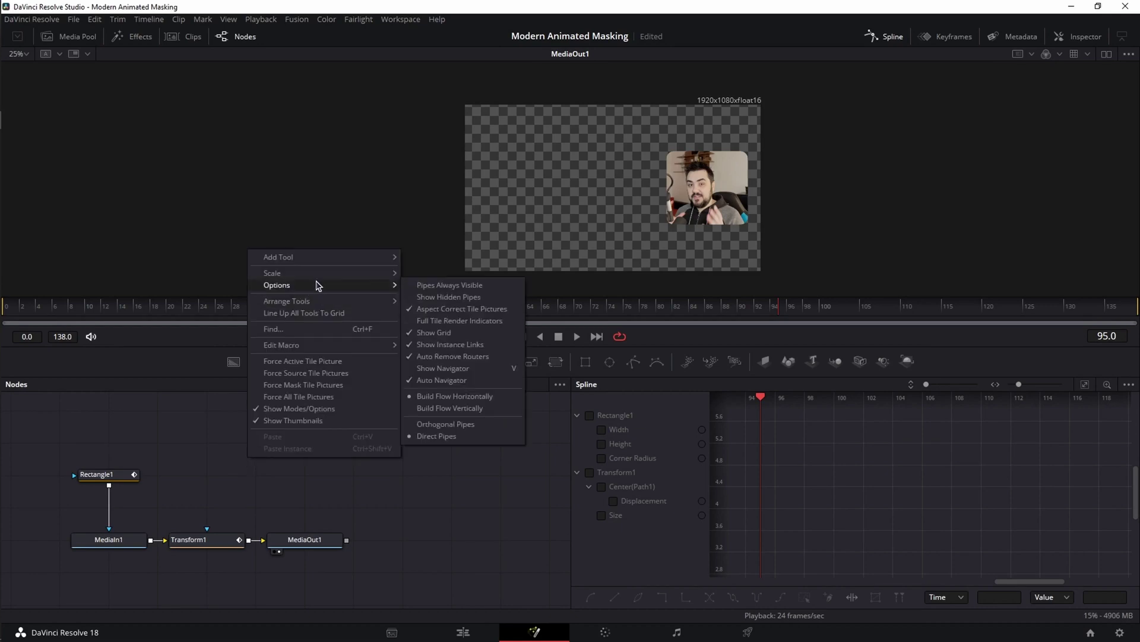
mouse_move(316, 302)
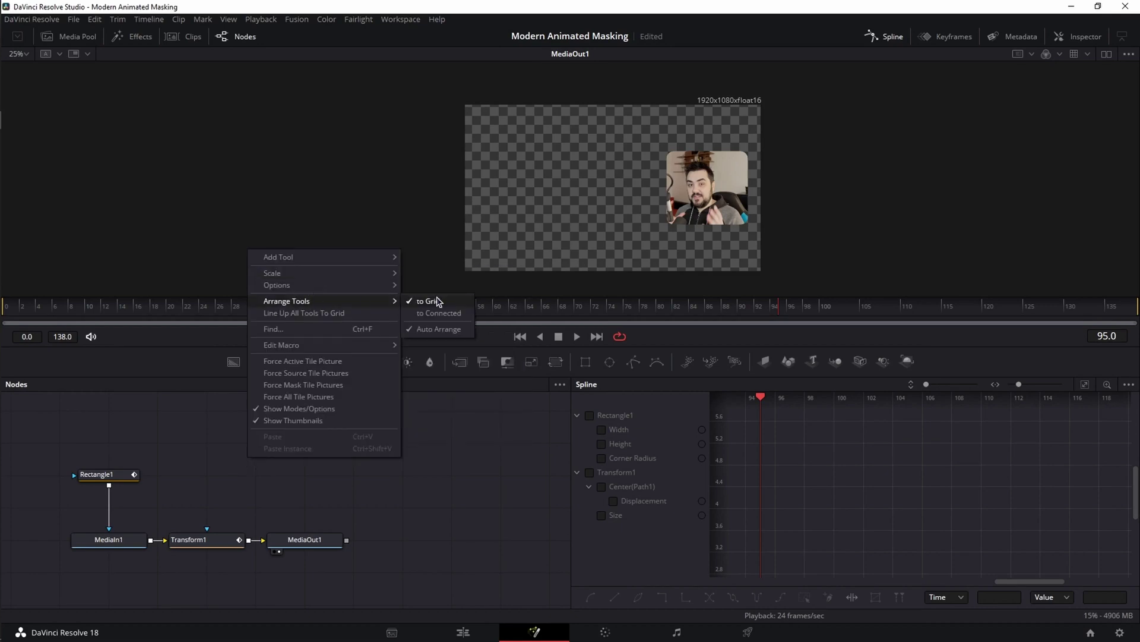
left_click(427, 313)
Return to frame 0, fit Rectangle1's width curve in the Spline editor and smooth both of its keyframes
left_click_drag(96, 323, 60, 323)
left_click(520, 337)
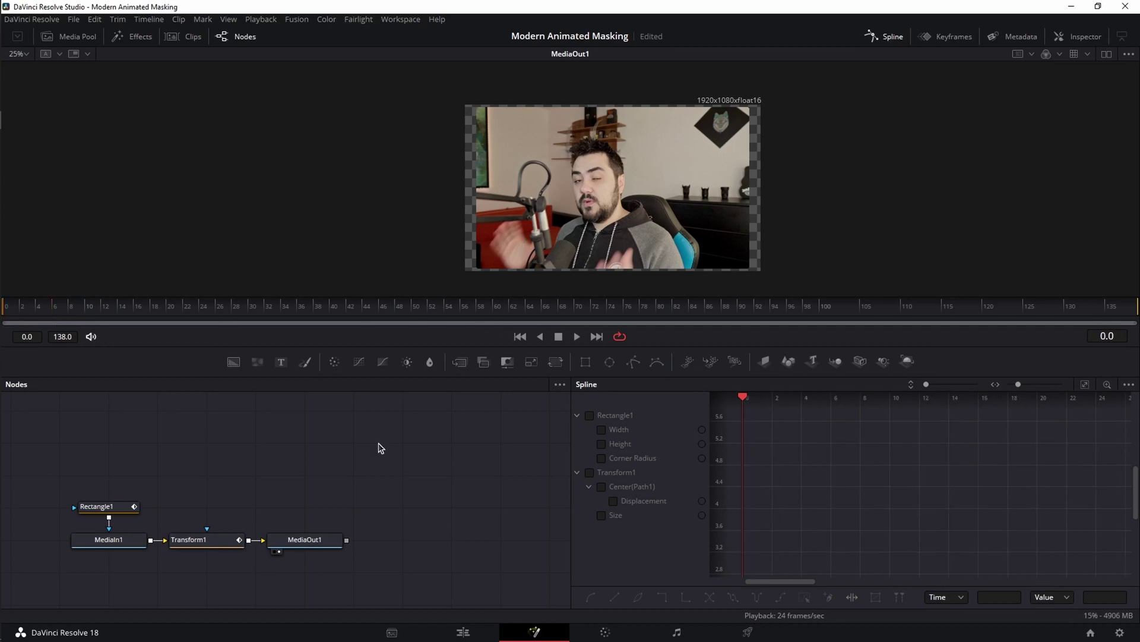
left_click(108, 509)
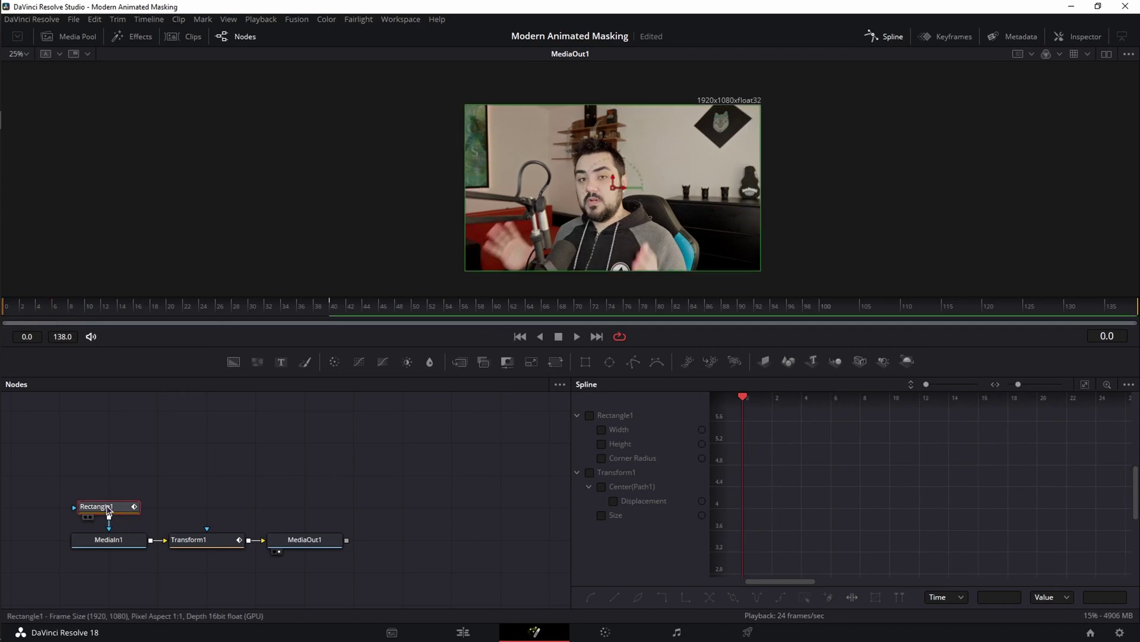
left_click(579, 429)
left_click(602, 429)
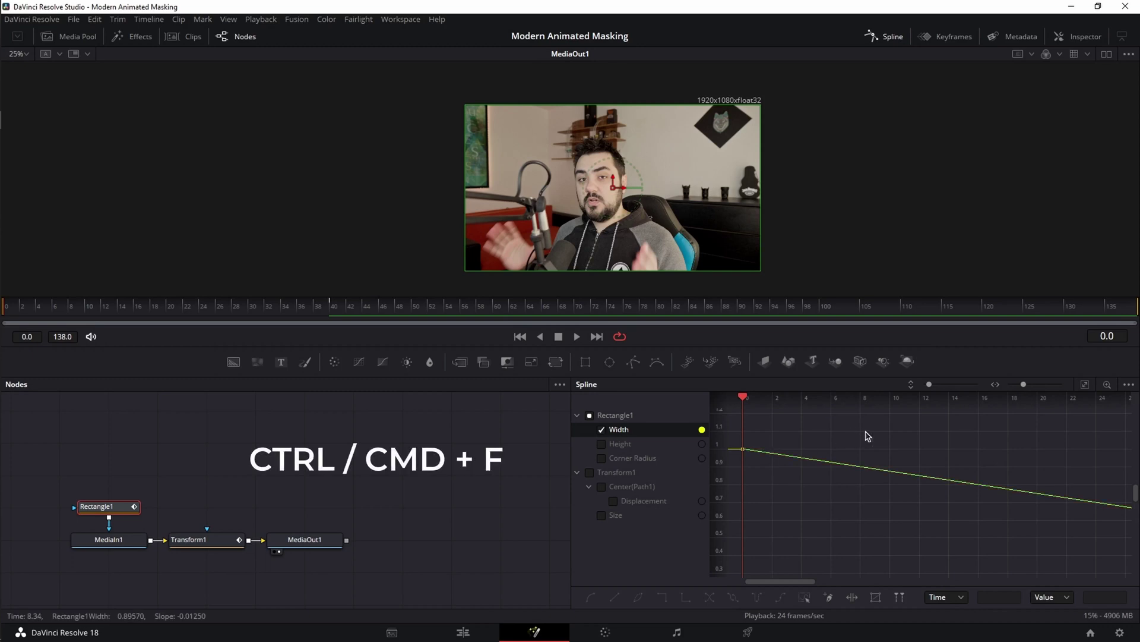
key("ctrl+f")
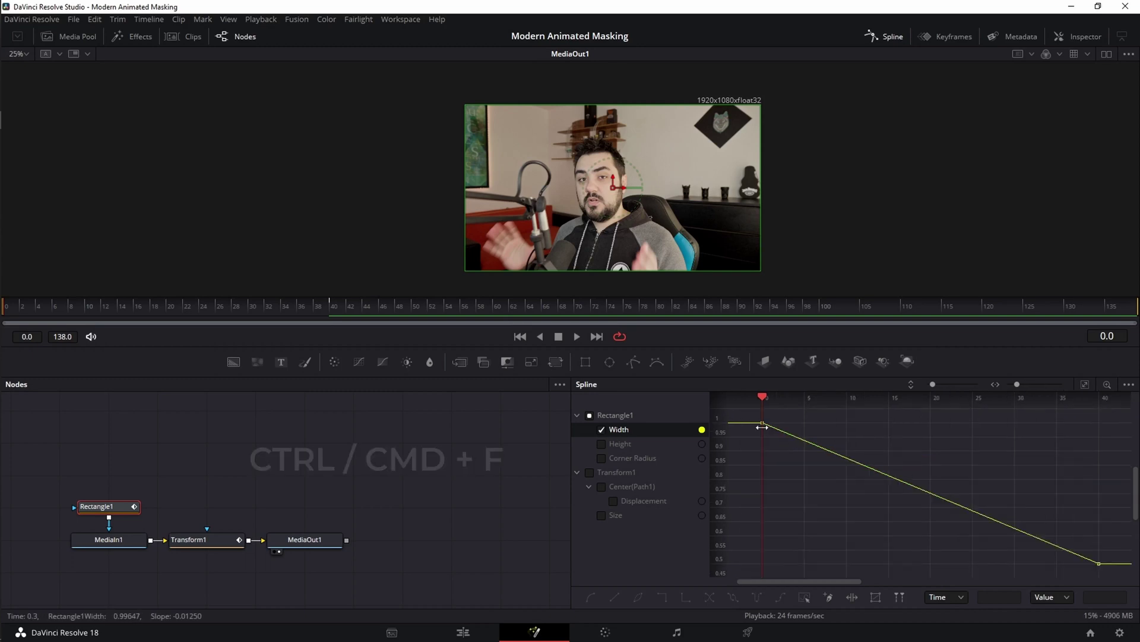
left_click_drag(753, 416, 1110, 577)
key("s")
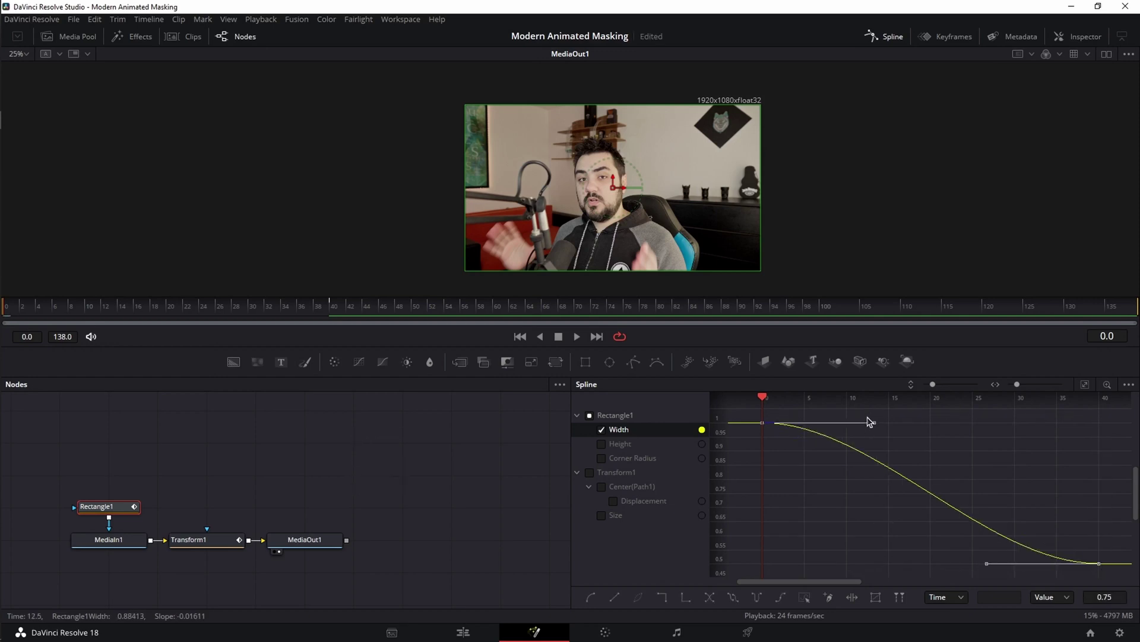
Extend the first width keyframe's handle to about frame 40 for a slow start, and play back the easing
left_click_drag(871, 422, 1097, 426)
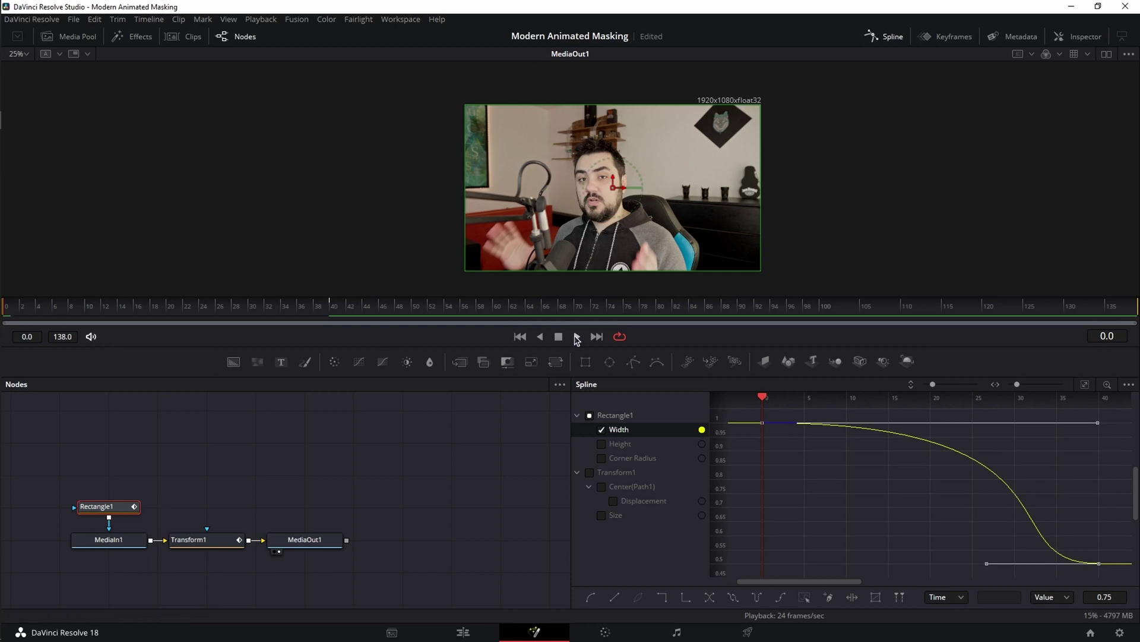
left_click(577, 337)
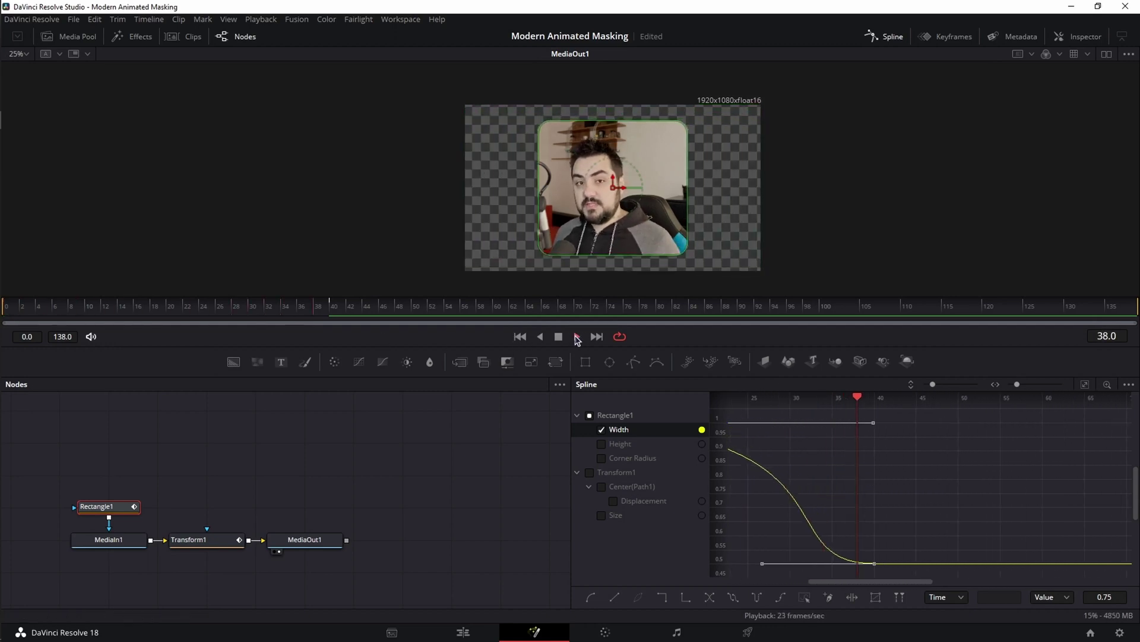
left_click(520, 337)
Smooth both keyframes of Rectangle1's height curve and extend the first keyframe's handle to about frame 25
left_click(602, 444)
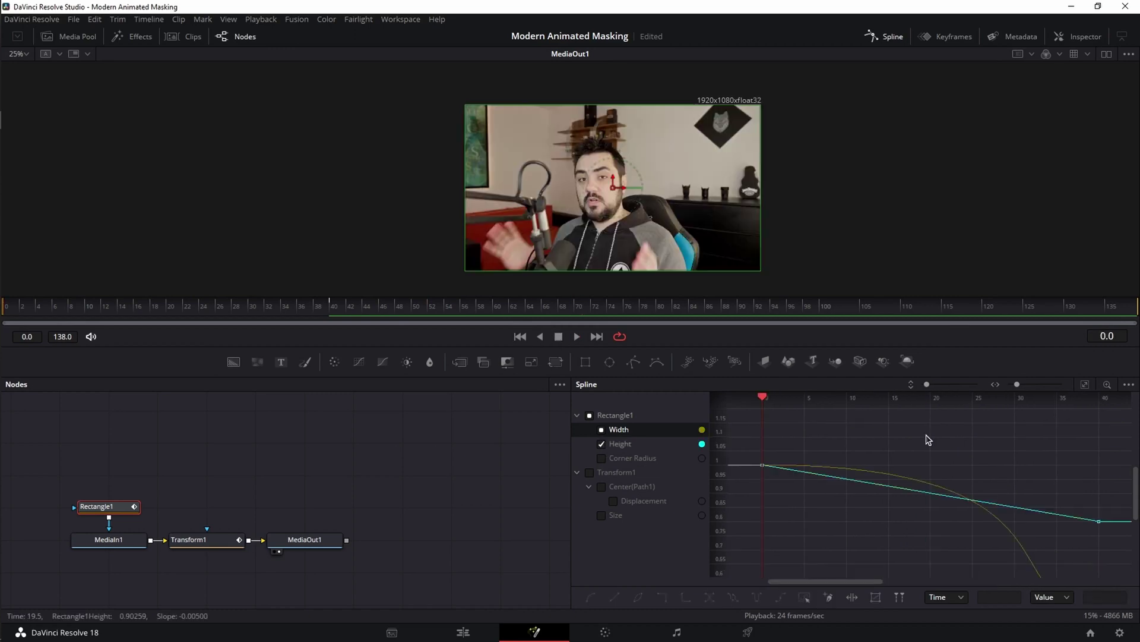
key("ctrl+f")
left_click_drag(753, 417, 1102, 569)
key("s")
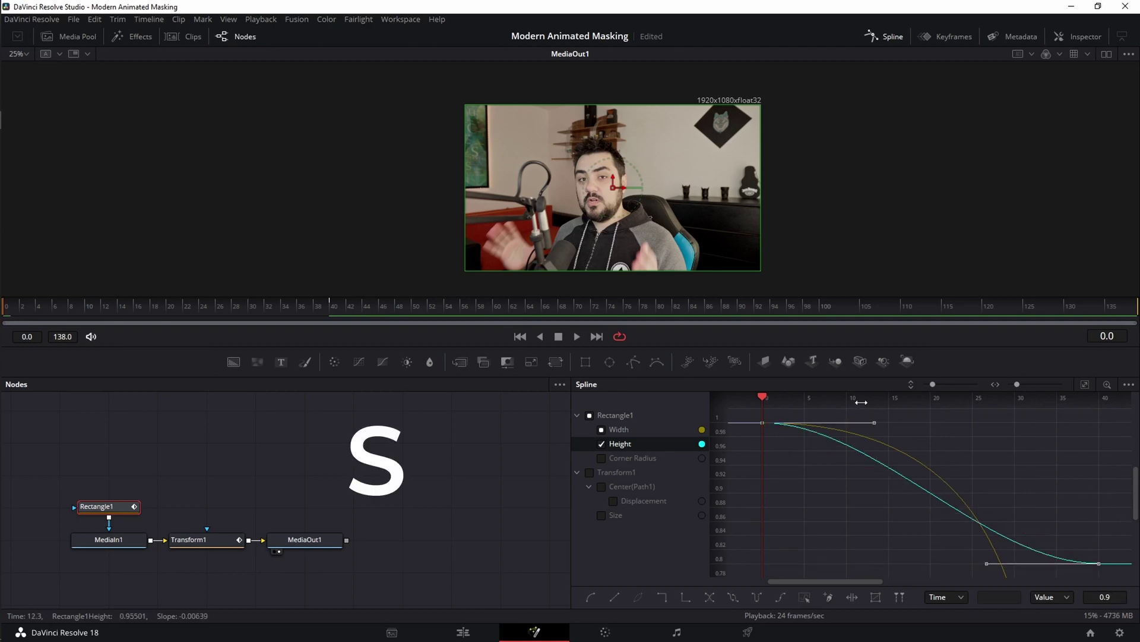
left_click_drag(874, 423, 1097, 427)
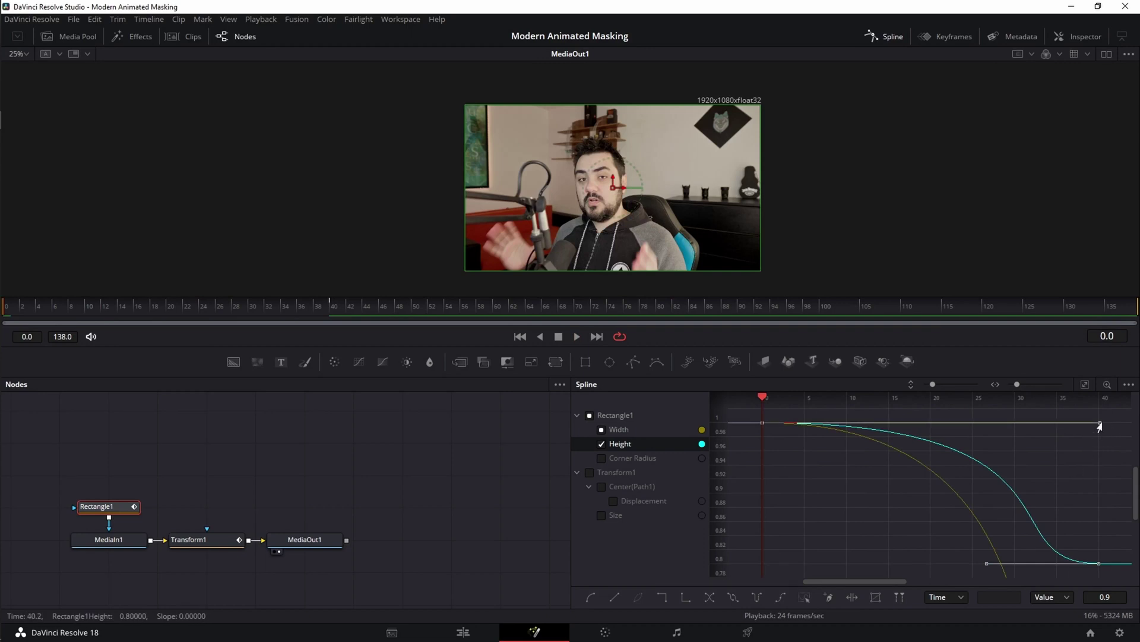
left_click_drag(1100, 423, 973, 427)
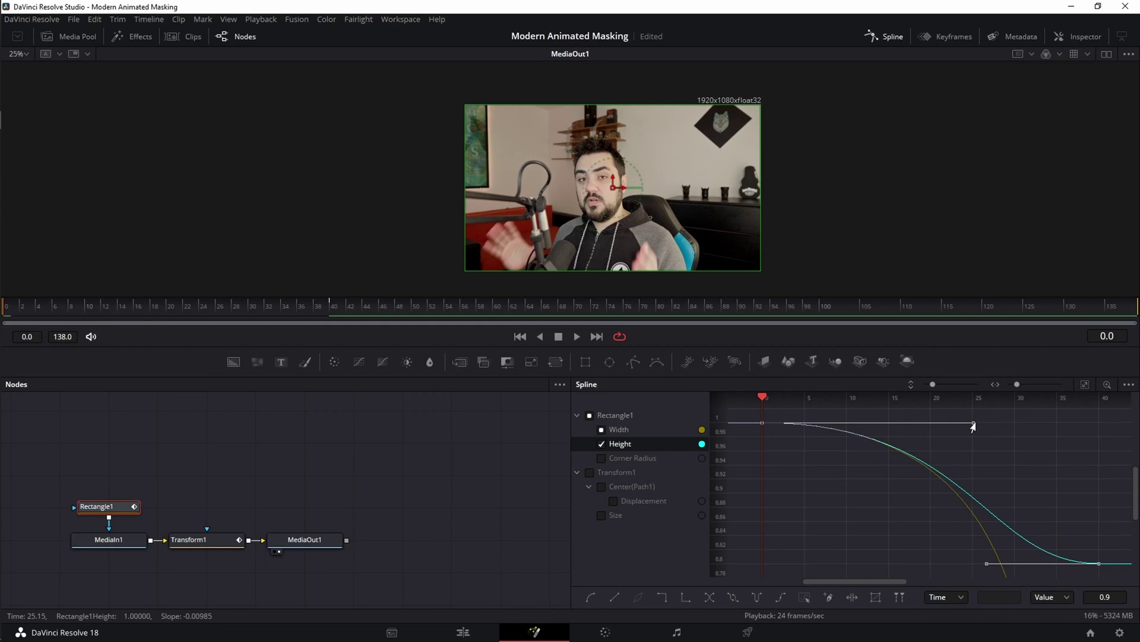
Fit Rectangle1's width curve, set its first keyframe's handle to about frame 25, and play back the animation
left_click(601, 429)
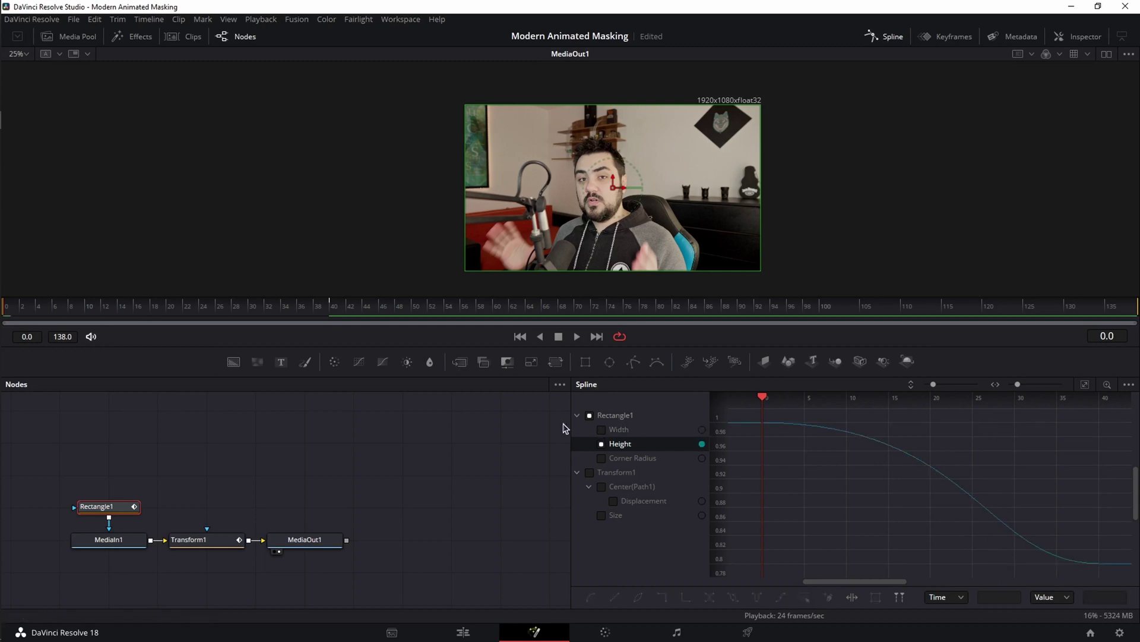
left_click(598, 430)
key("ctrl+f")
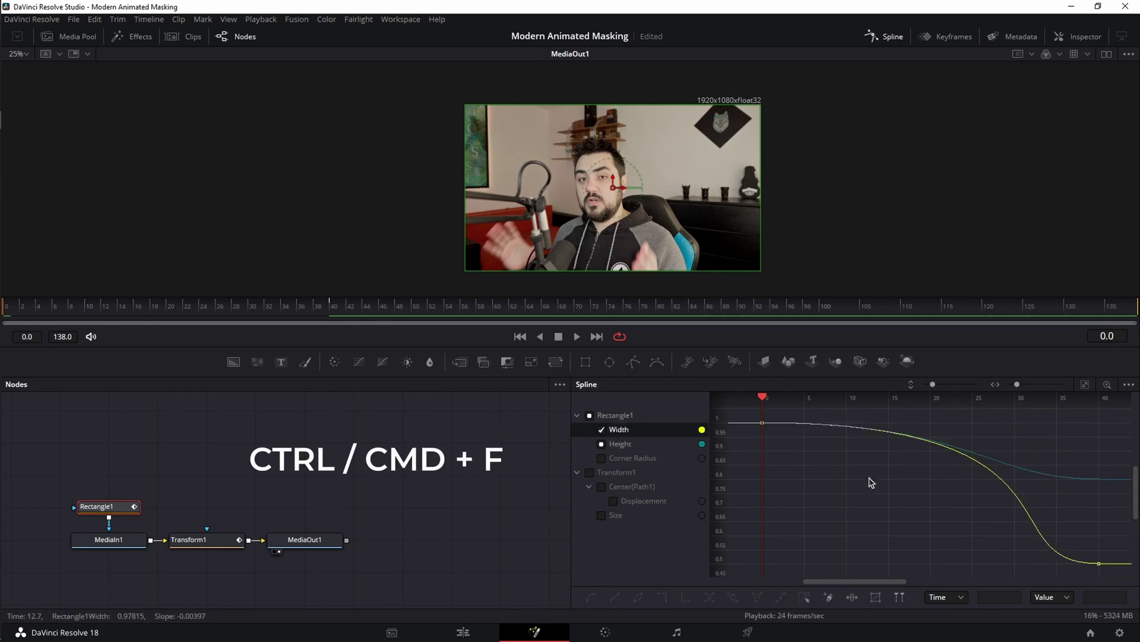
left_click_drag(789, 423, 971, 423)
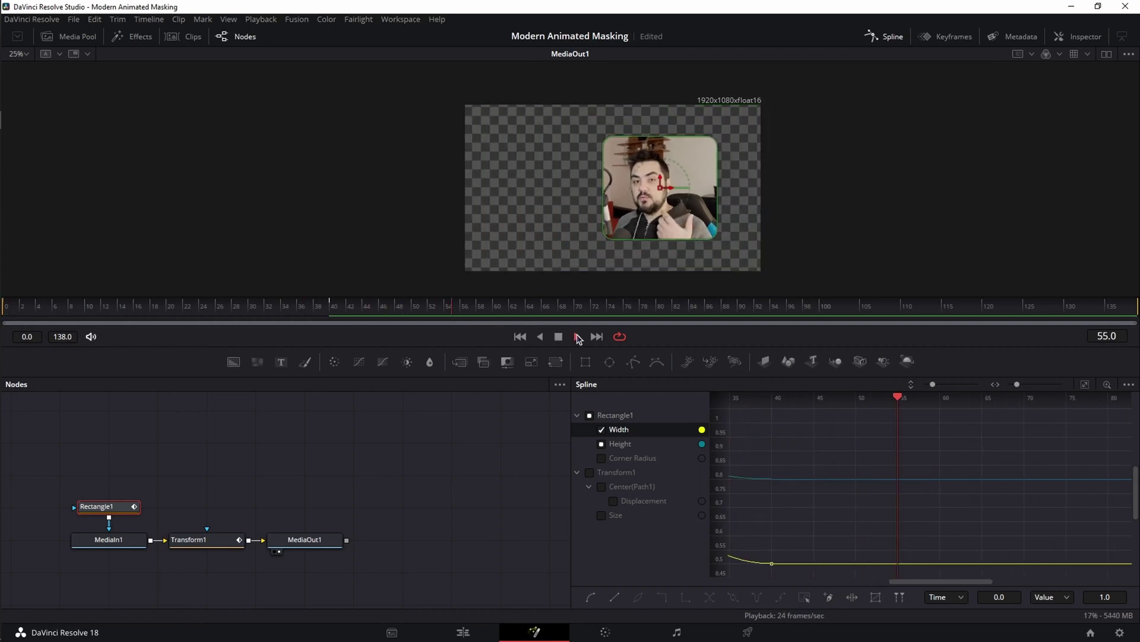
left_click(558, 336)
Smooth Rectangle1's corner radius keyframes, extend the first one's handle to about frame 35, and play back the mask animation
left_click(601, 458)
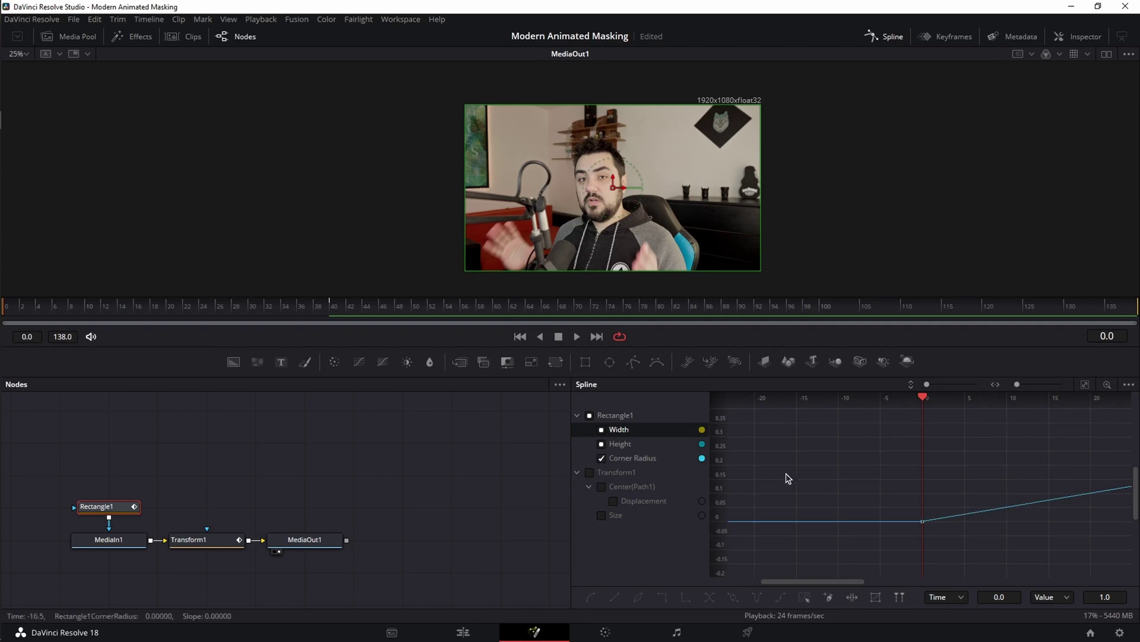
key("ctrl+f")
key("s")
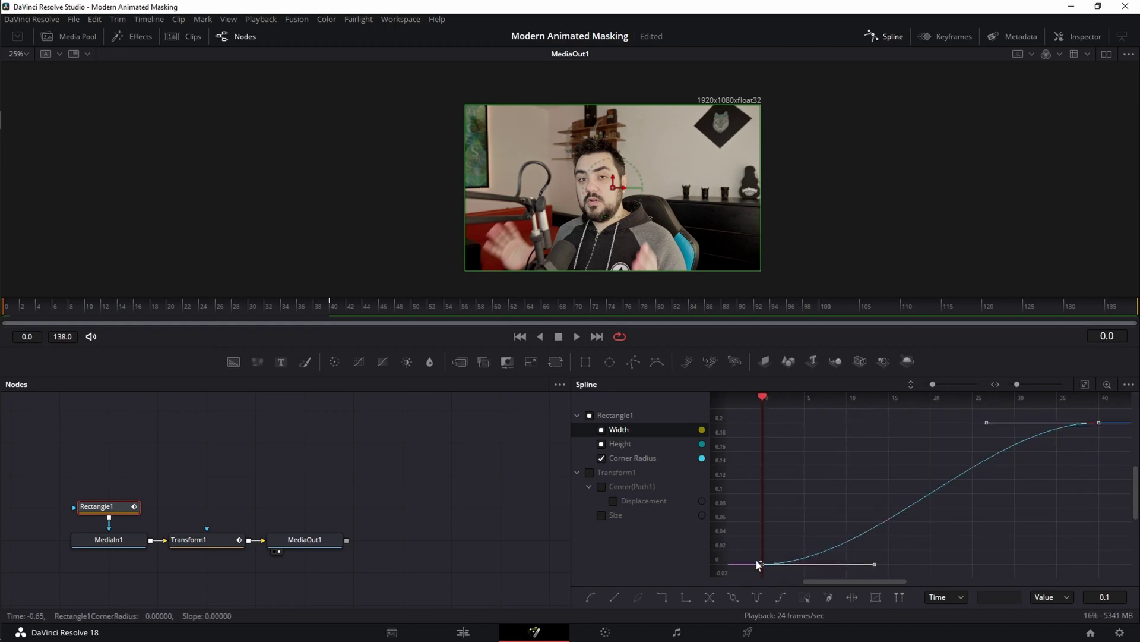
left_click_drag(874, 563, 1055, 564)
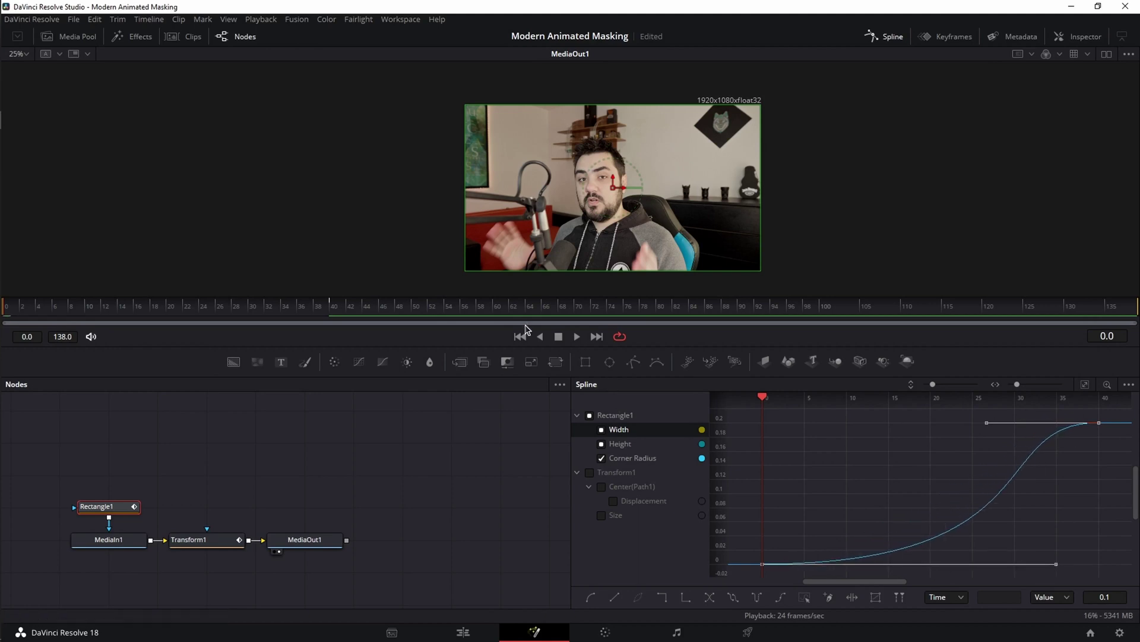
left_click(576, 336)
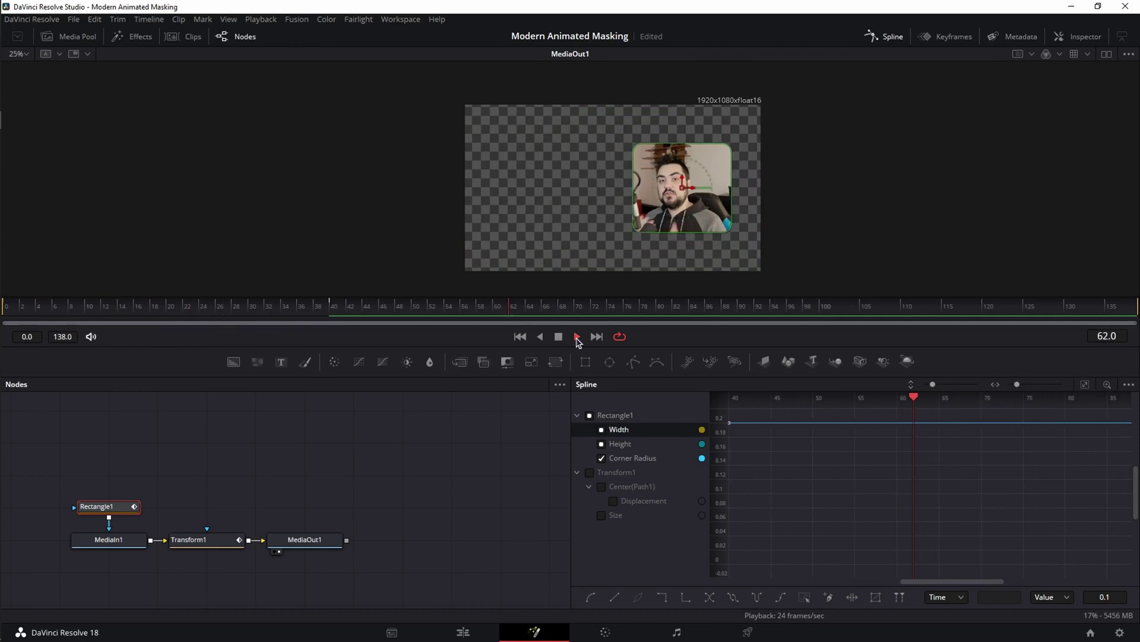
left_click(519, 337)
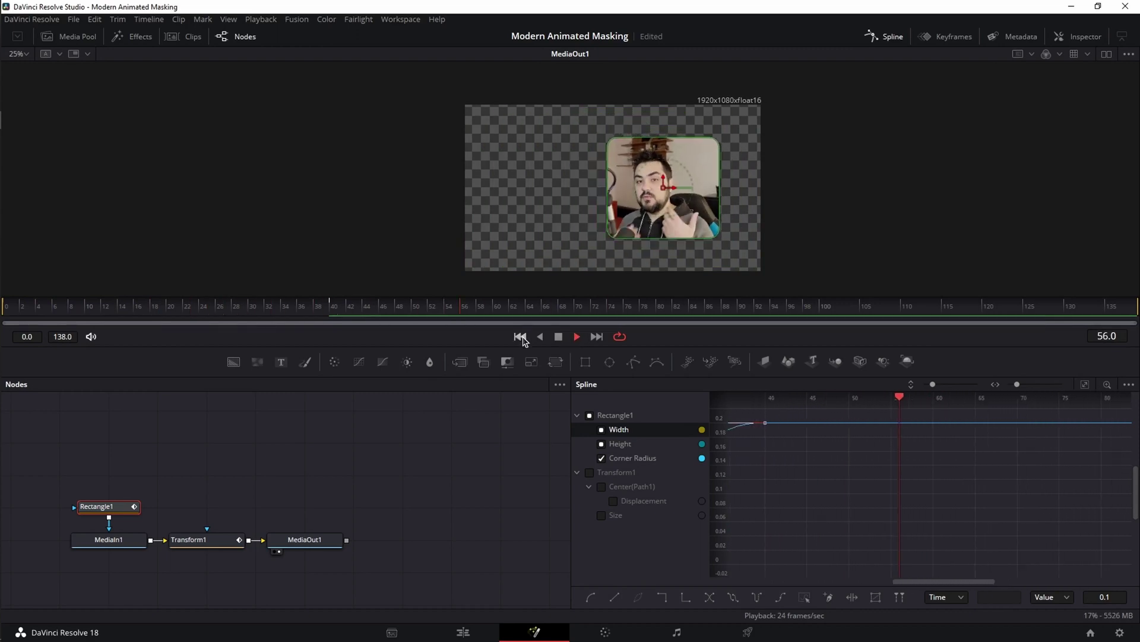
key("space")
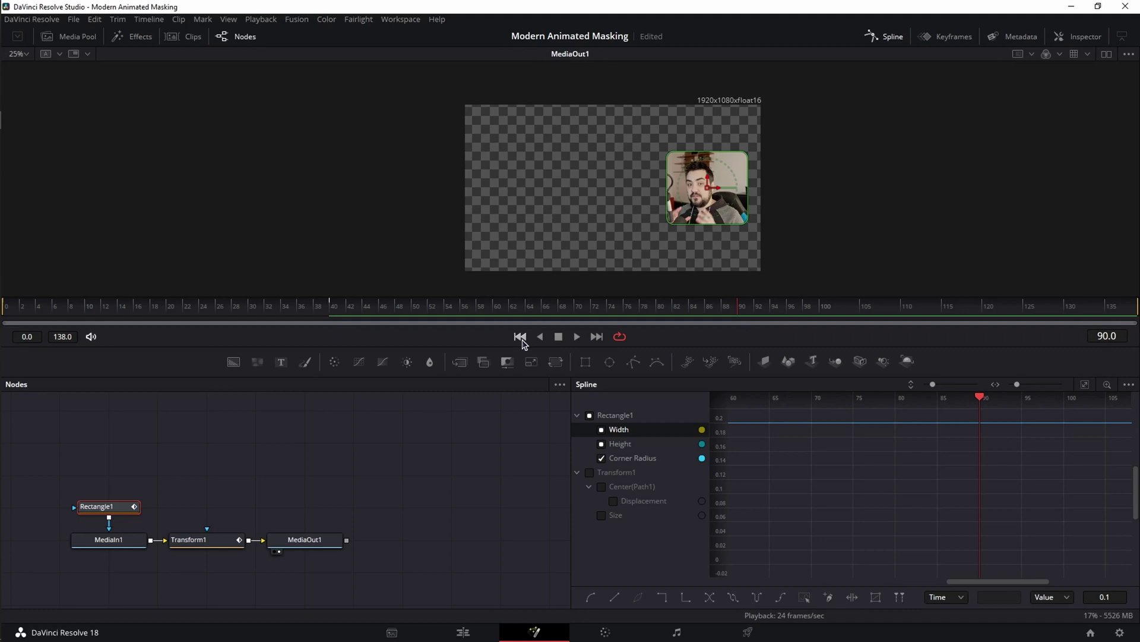
left_click(520, 337)
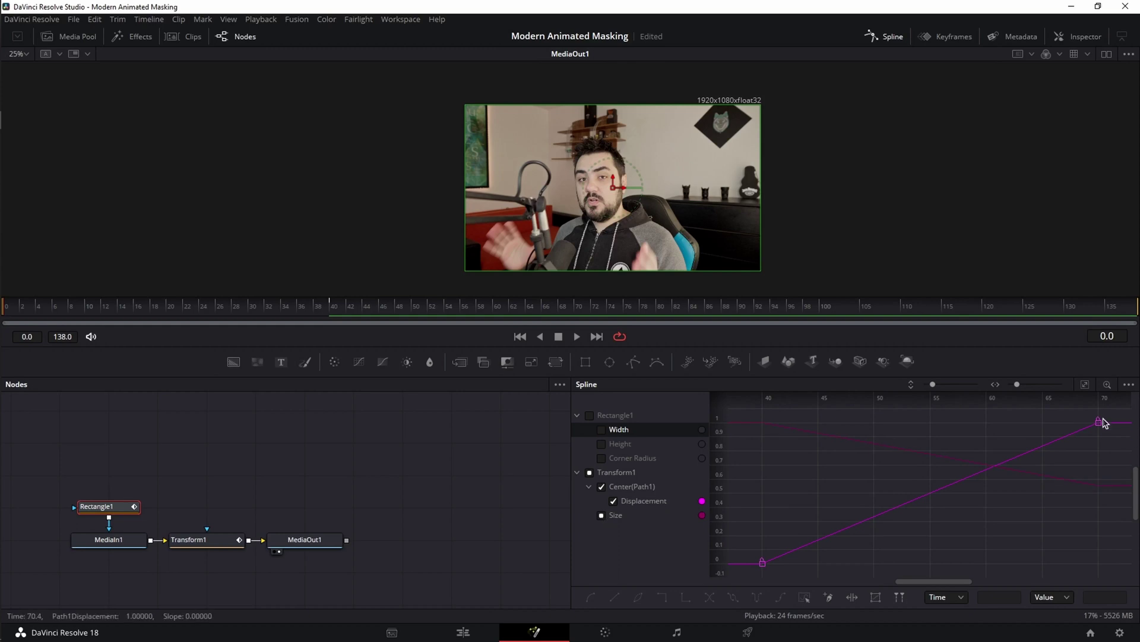
Smooth both Displacement keyframes of Transform1, extend the last one's handle back to about frame 45, and play back the movement
left_click_drag(1105, 415, 750, 568)
key("s")
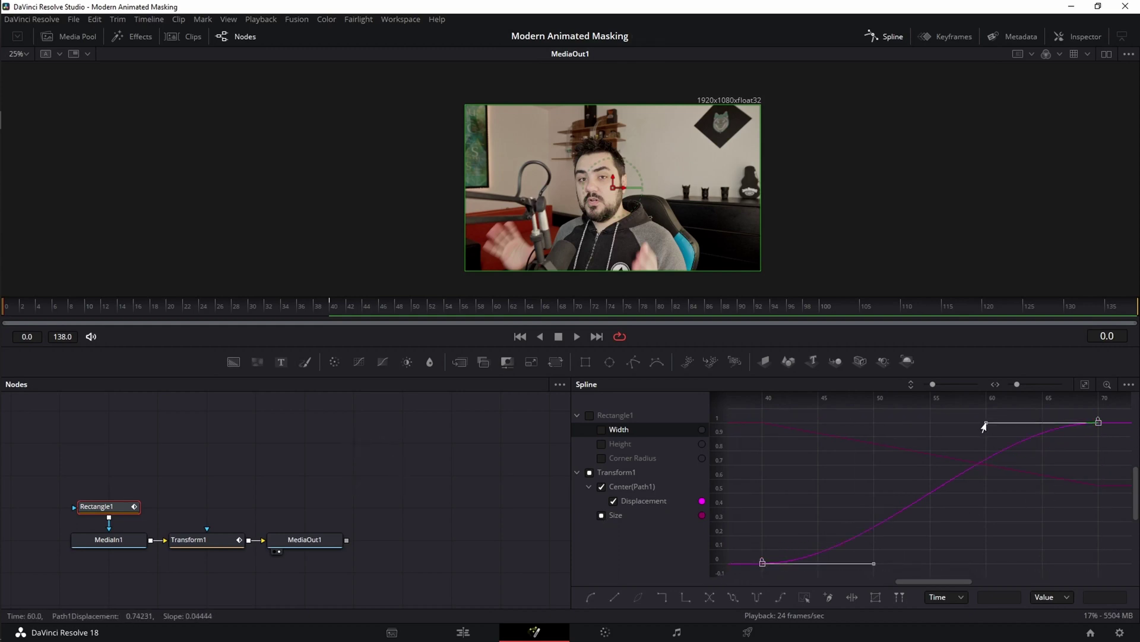
left_click_drag(983, 424, 819, 429)
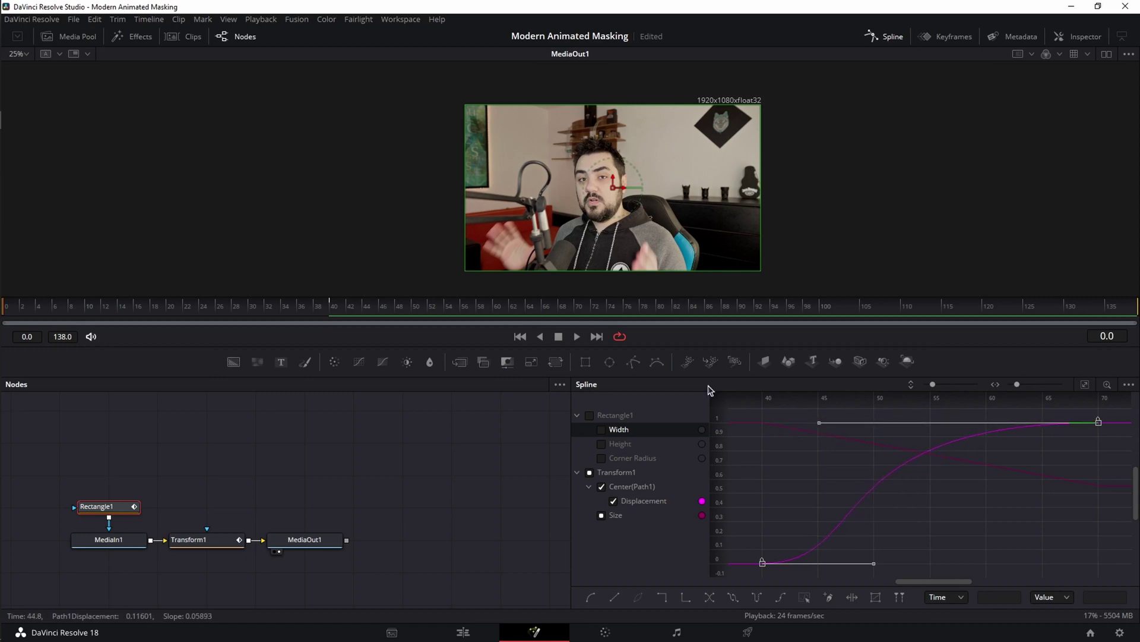
left_click(576, 336)
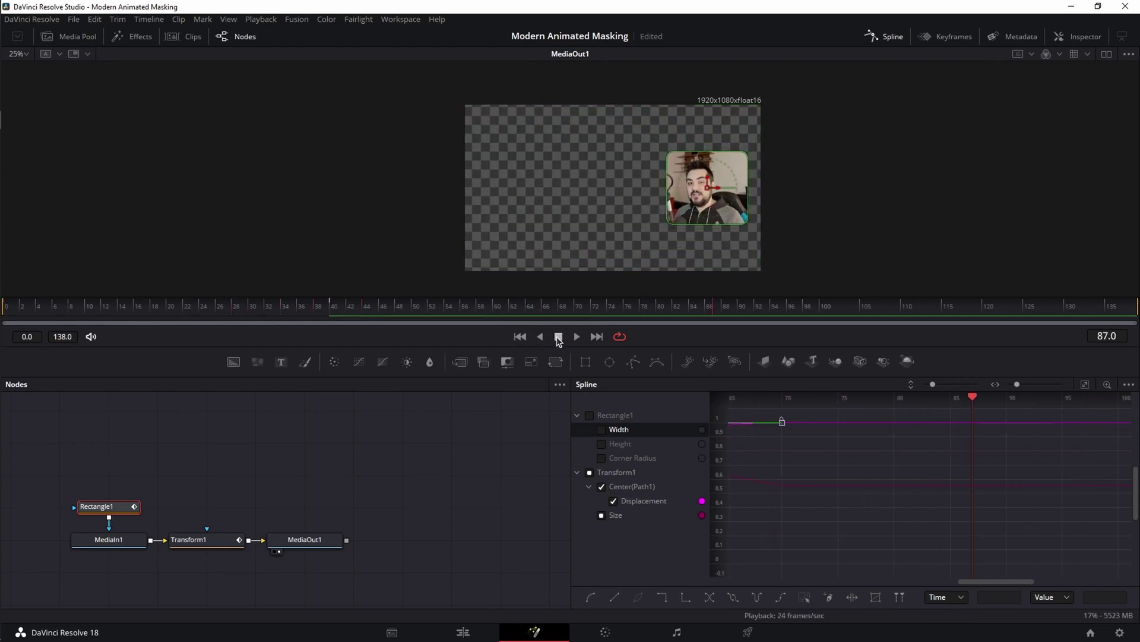
left_click(576, 337)
Shorten the last Displacement keyframe's handle to about frame 60, extend the first one's to about frame 63, and play back
left_click_drag(818, 426, 980, 425)
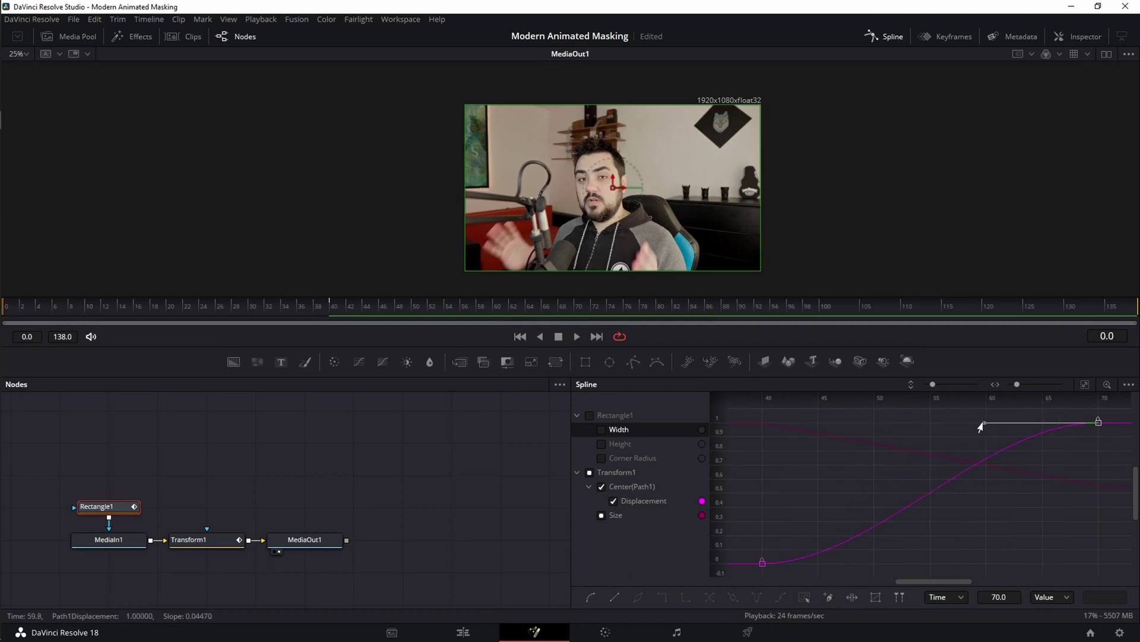
left_click_drag(750, 547, 796, 577)
left_click_drag(874, 563, 1021, 569)
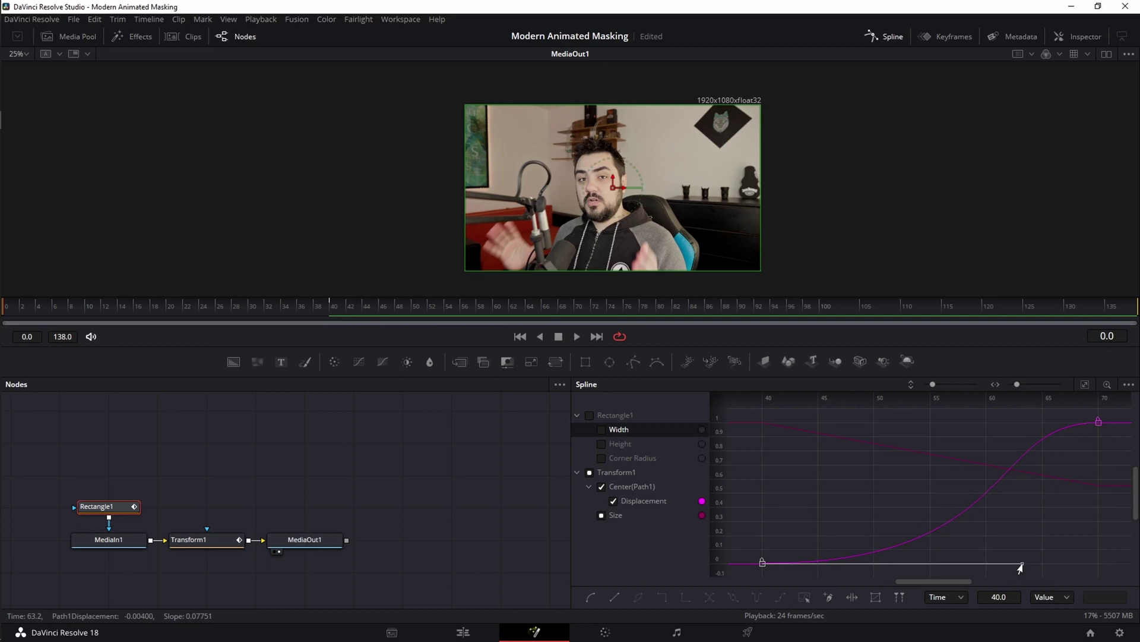
left_click(578, 339)
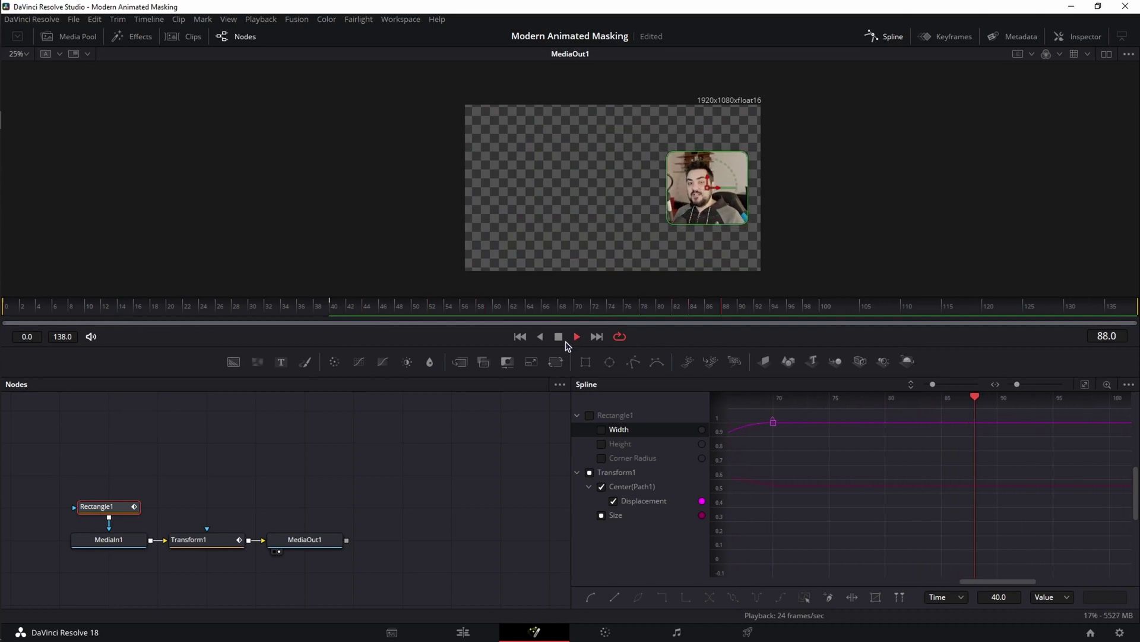
left_click(574, 339)
Make Transform1's Size curve the only one being edited, fit it in the graph and smooth both of its keyframes
left_click(615, 502)
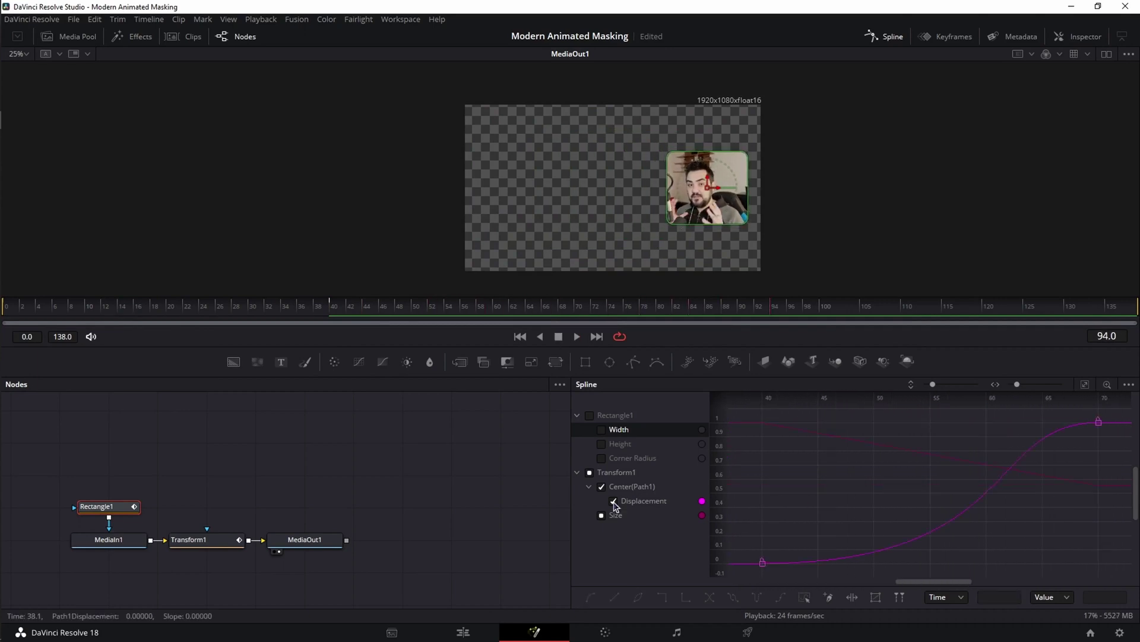
left_click(614, 502)
left_click(601, 516)
key("ctrl+f")
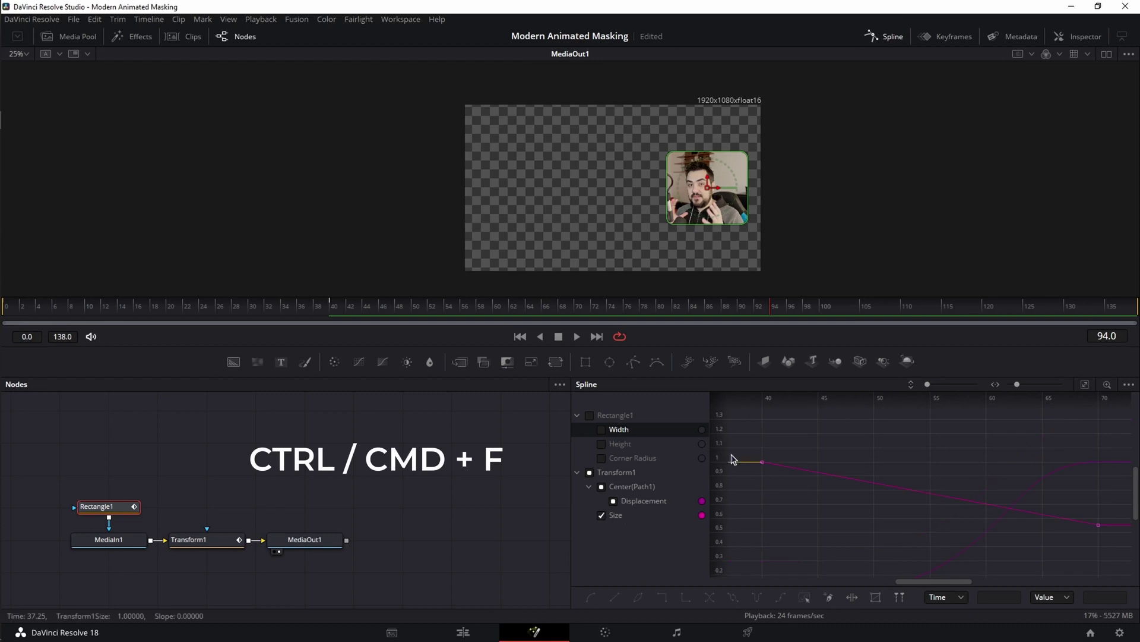
left_click_drag(751, 416, 1106, 574)
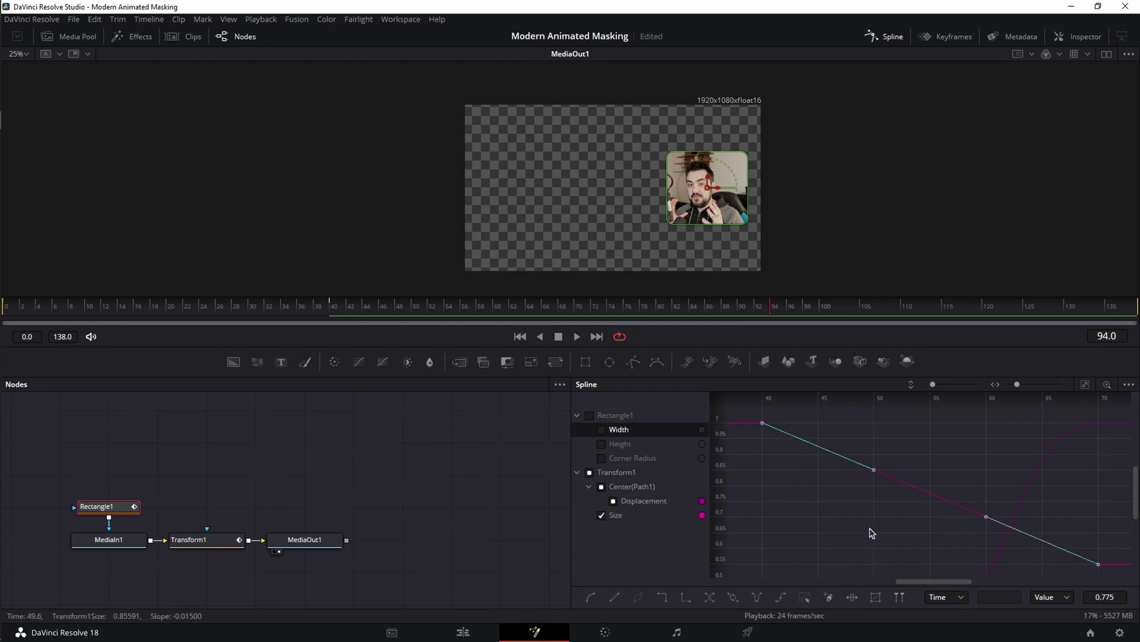
key("s")
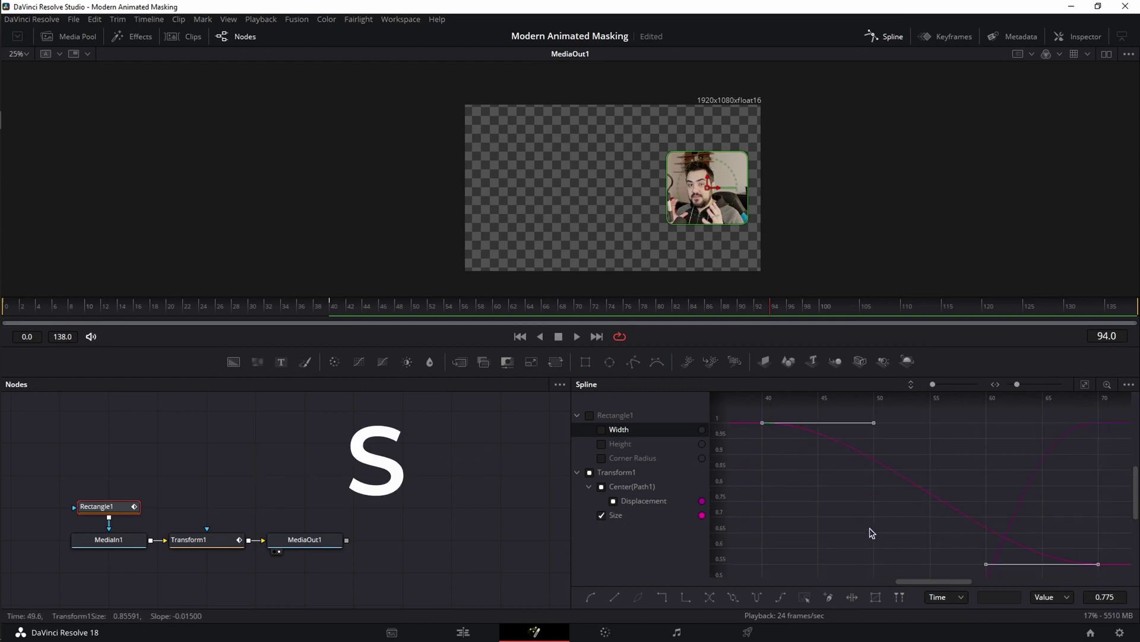
Move the first Size keyframe to frame 56, extend its handle slightly downward to about frame 69, and play from the start
left_click(761, 425)
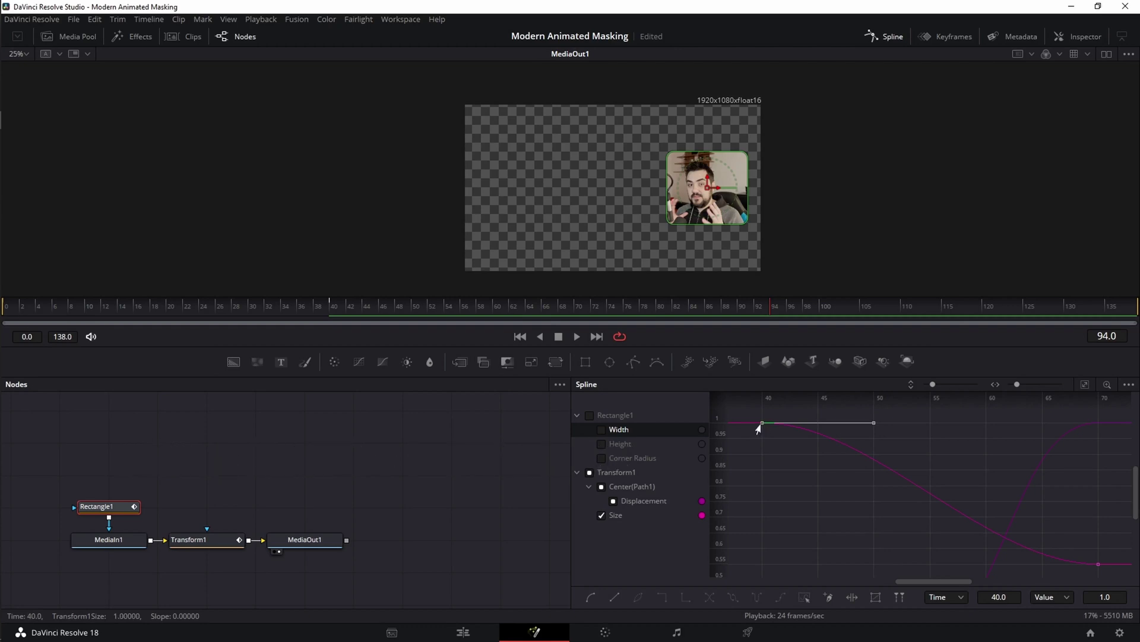
left_click_drag(764, 428, 944, 425)
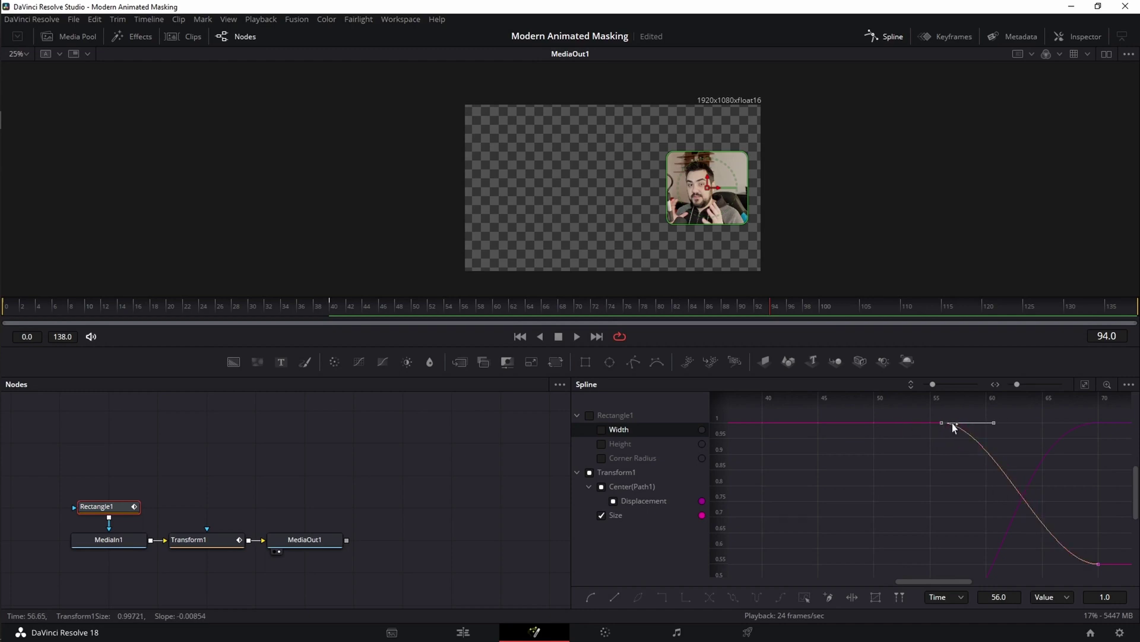
left_click_drag(991, 427, 1081, 449)
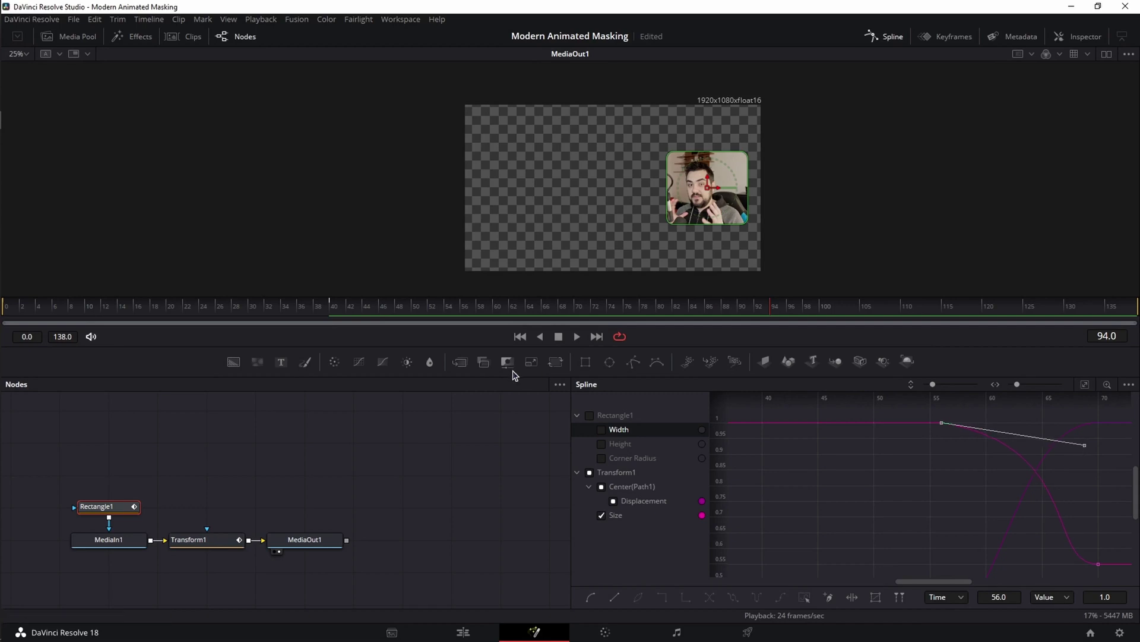
left_click(520, 336)
left_click(577, 337)
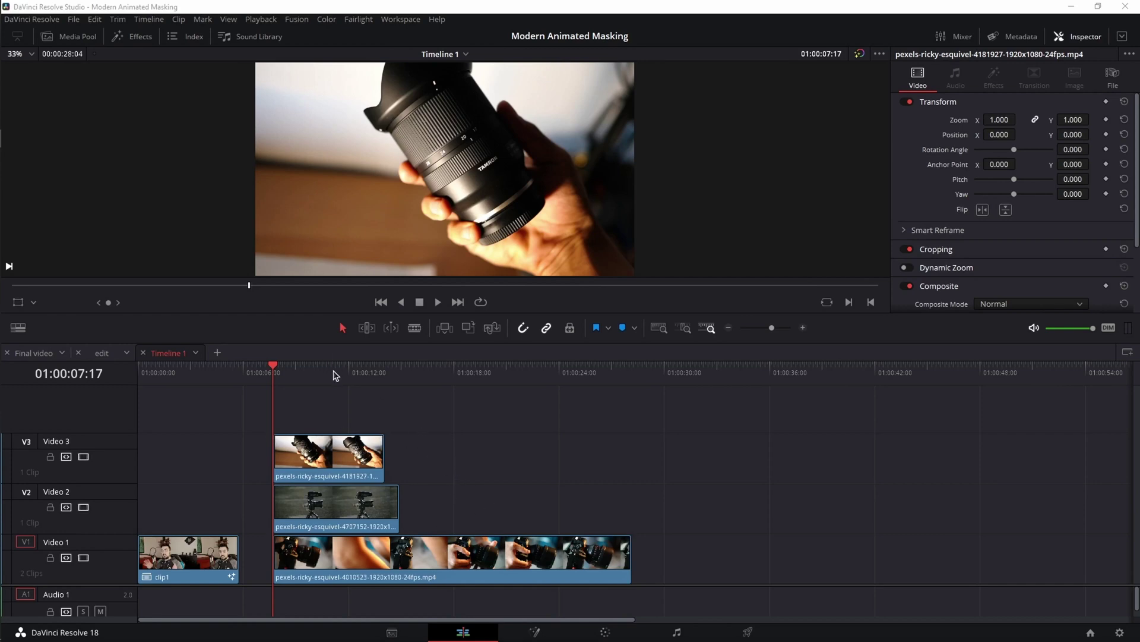
Trim the ends of the second clip on Video 1 and the clip on Video 2 to 01:00:14:02
left_click_drag(336, 374, 386, 373)
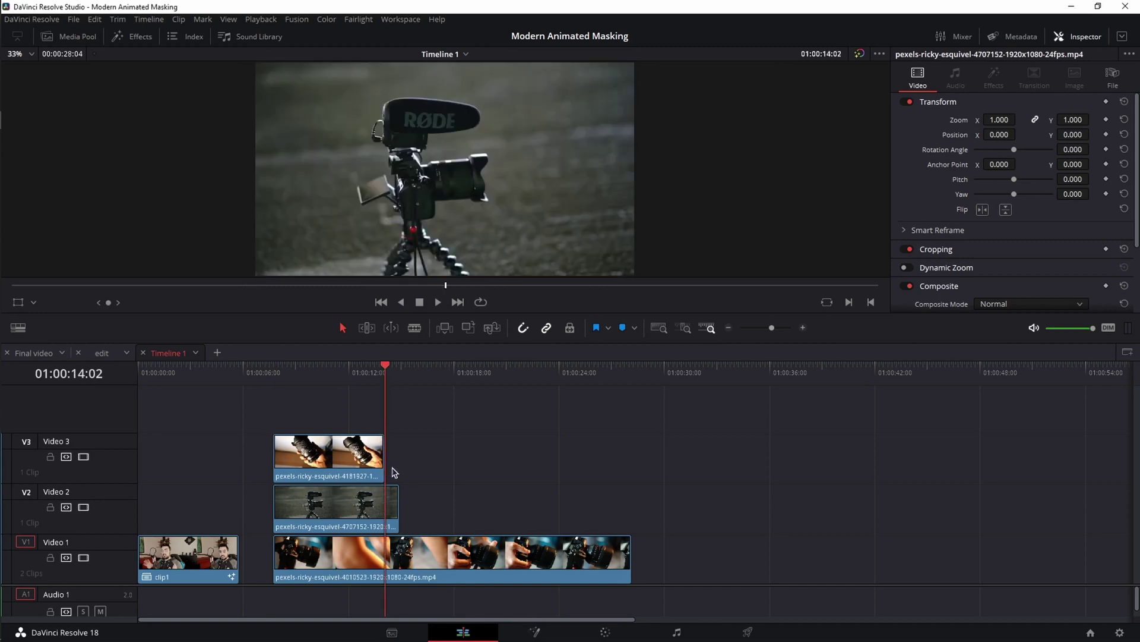
left_click_drag(398, 517, 385, 516)
left_click_drag(630, 559, 383, 557)
Combine the three stacked clips into a new Fusion clip and open it on the Fusion page
left_click_drag(346, 403, 337, 564)
right_click(337, 565)
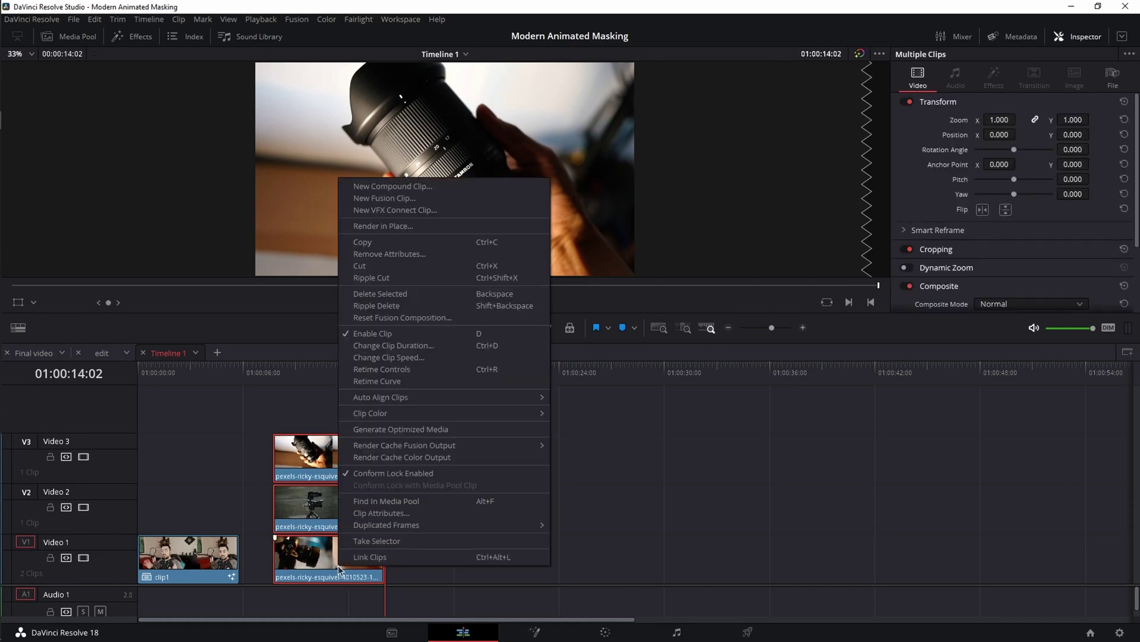
left_click(392, 199)
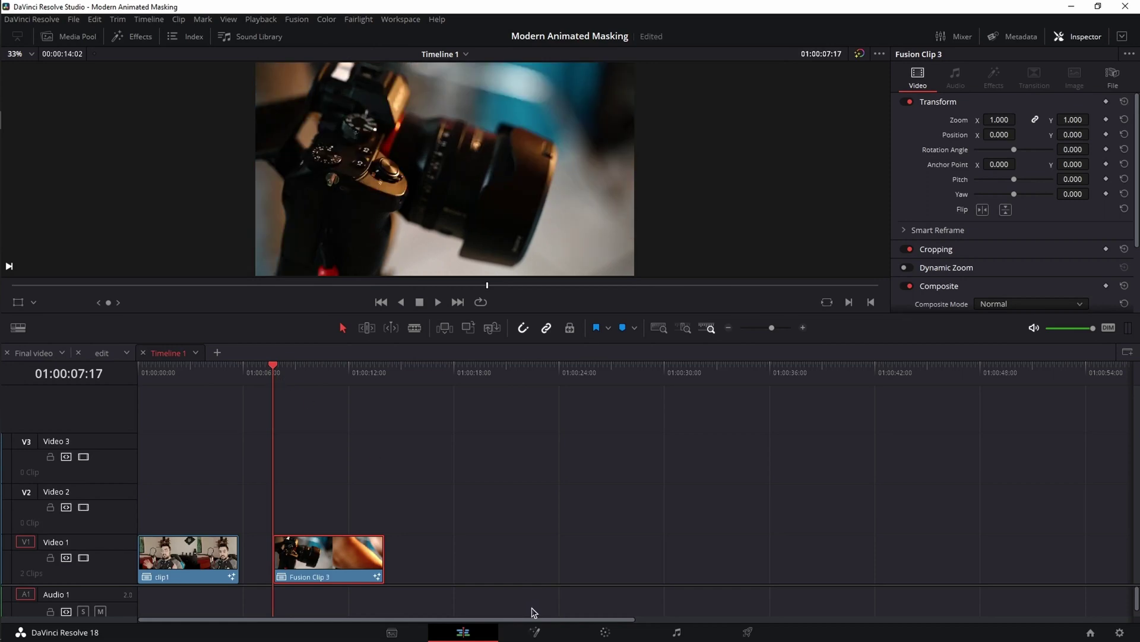
left_click(536, 633)
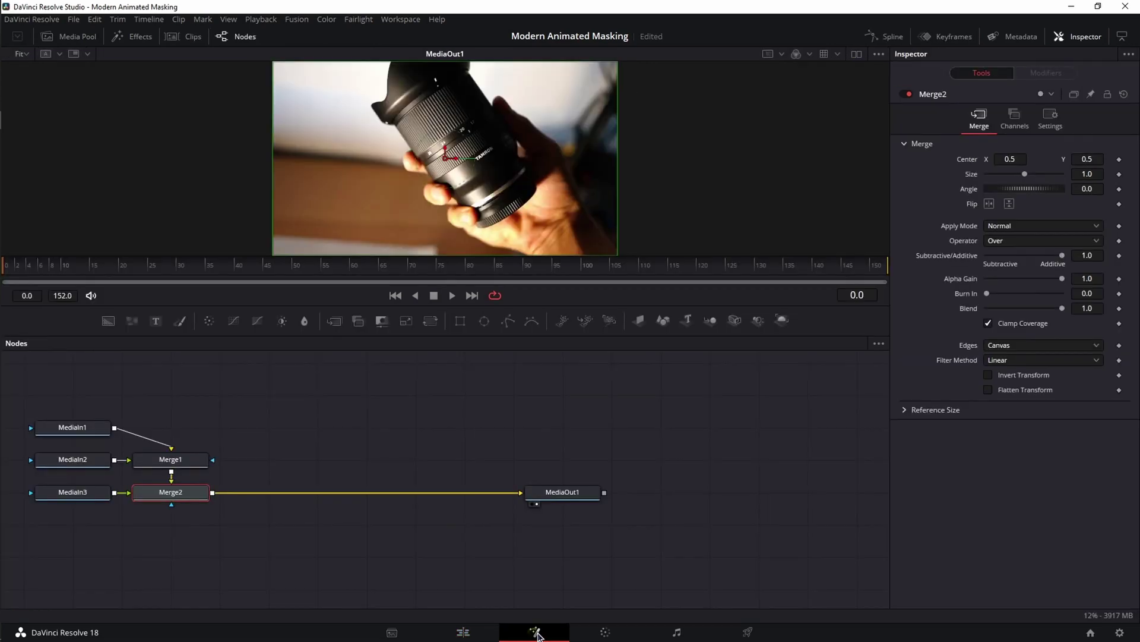
Disconnect all nodes and rearrange them, stacking MediaIn3, MediaIn2 and MediaIn1 from top to bottom and Merge2 above Merge1
left_click_drag(23, 407, 430, 497)
left_click_drag(264, 410, 256, 524)
mouse_move(430, 467)
left_mouse_down()
mouse_move(430, 531)
mouse_move(438, 471)
left_mouse_up()
left_click_drag(420, 531, 420, 500)
left_click_drag(269, 492, 268, 427)
left_click_drag(269, 524, 238, 416)
left_click_drag(268, 459, 219, 459)
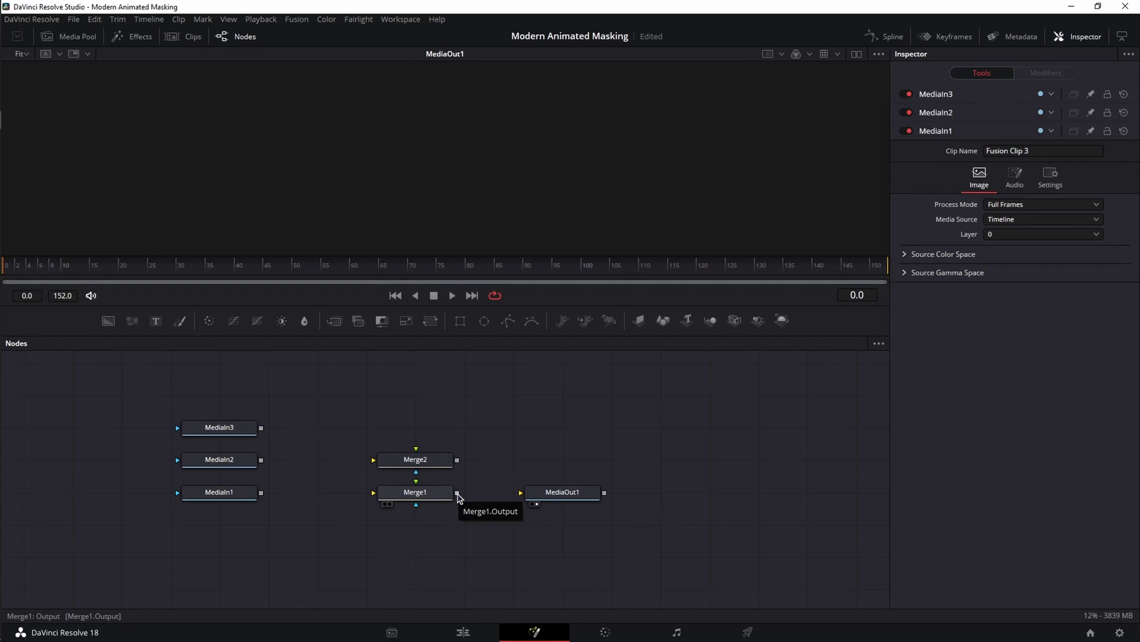
left_click_drag(458, 493, 418, 486)
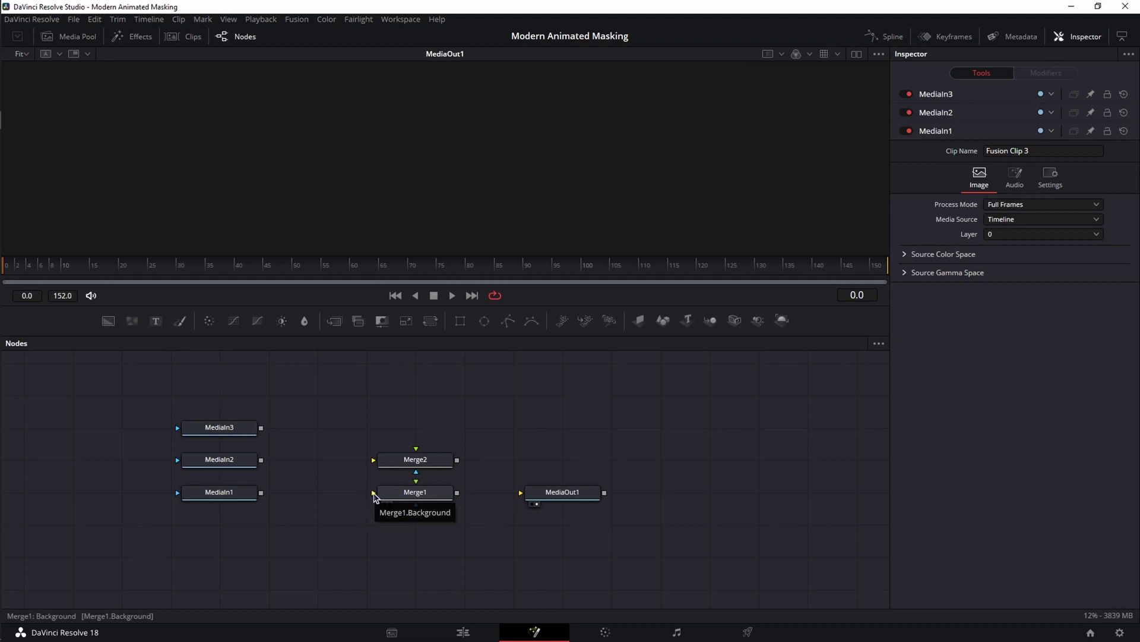
Add a Background node above MediaIn3 in the node graph
left_click_drag(108, 320, 291, 392)
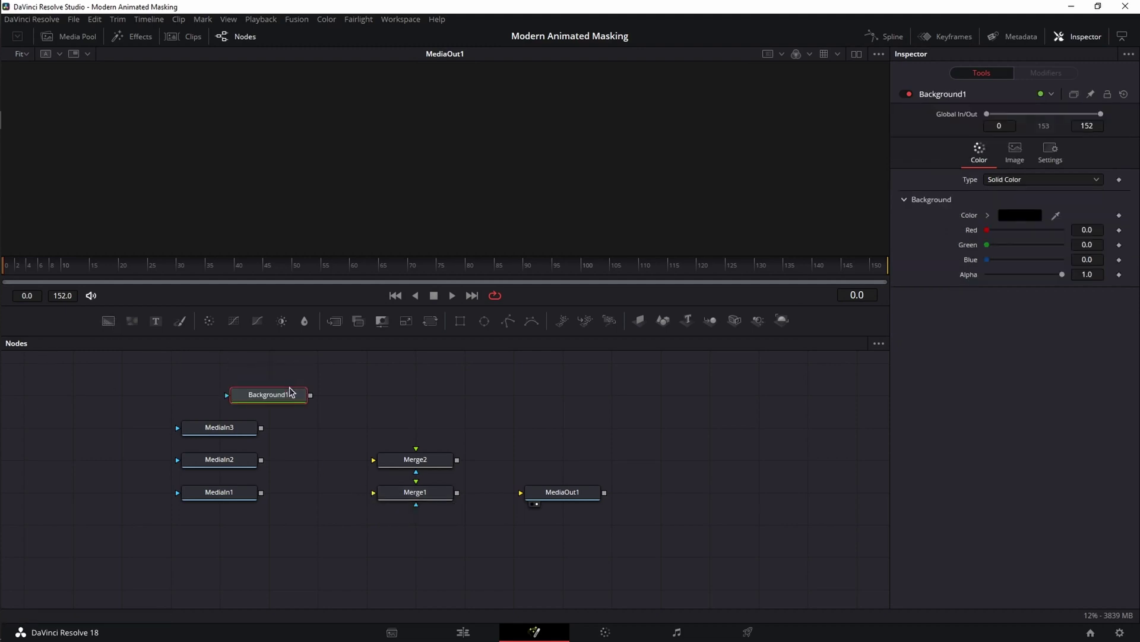
Delete the Background node and connect MediaIn1 through Merge1 to MediaOut1
key("Delete")
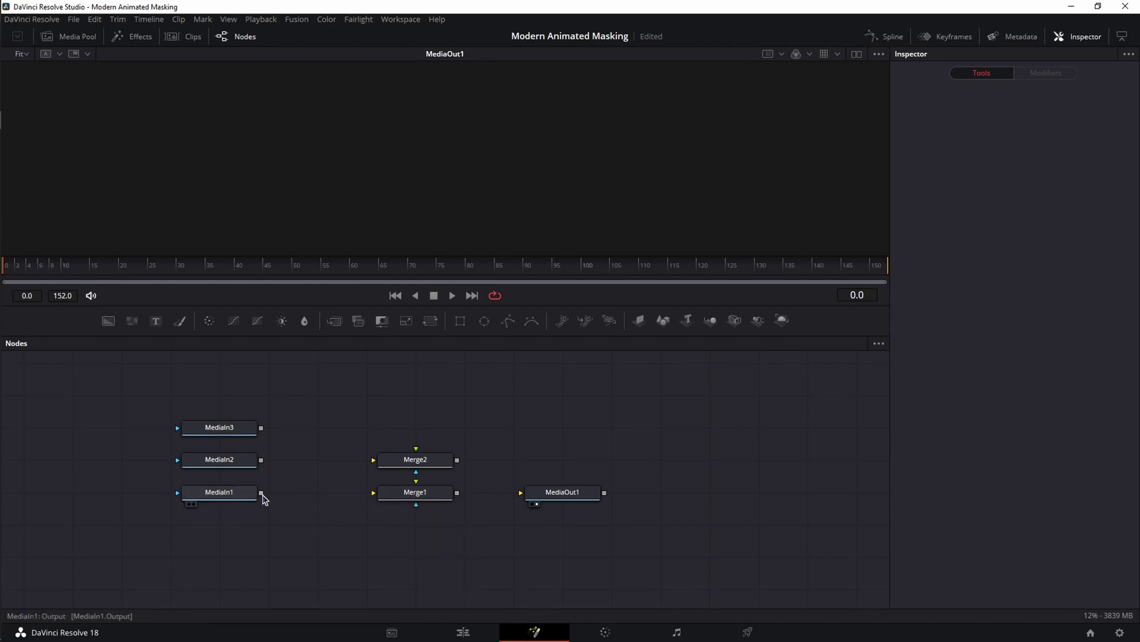
left_click_drag(261, 492, 373, 496)
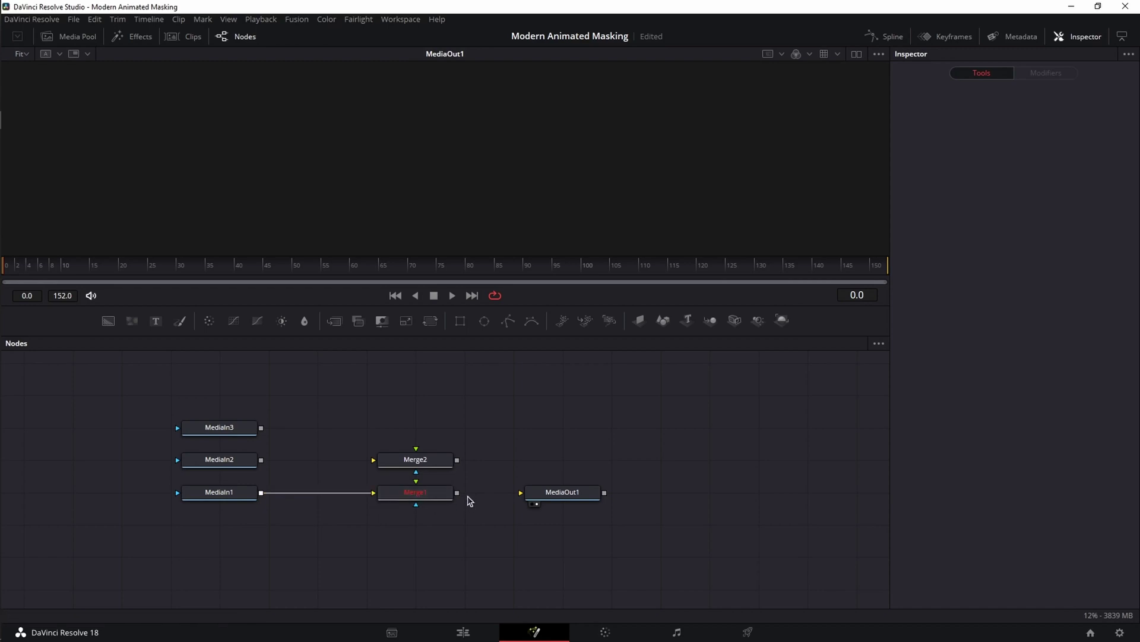
left_click_drag(457, 492, 523, 498)
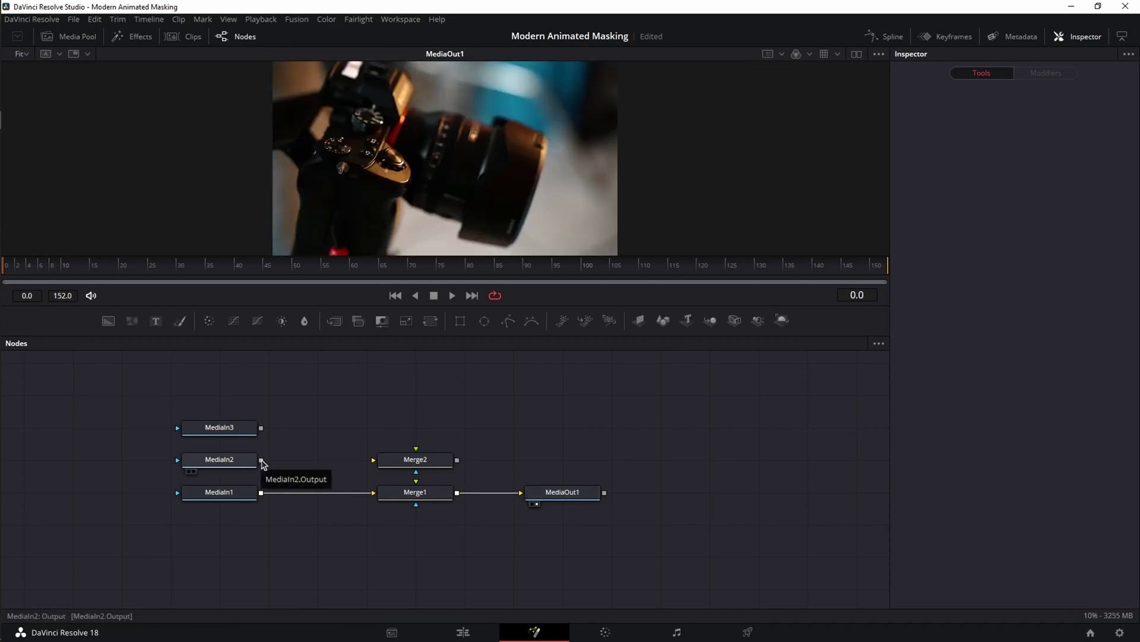
Connect MediaIn2 through Merge2 into Merge1, and MediaIn3 through a new Merge3 node into Merge2
left_click_drag(261, 460, 375, 464)
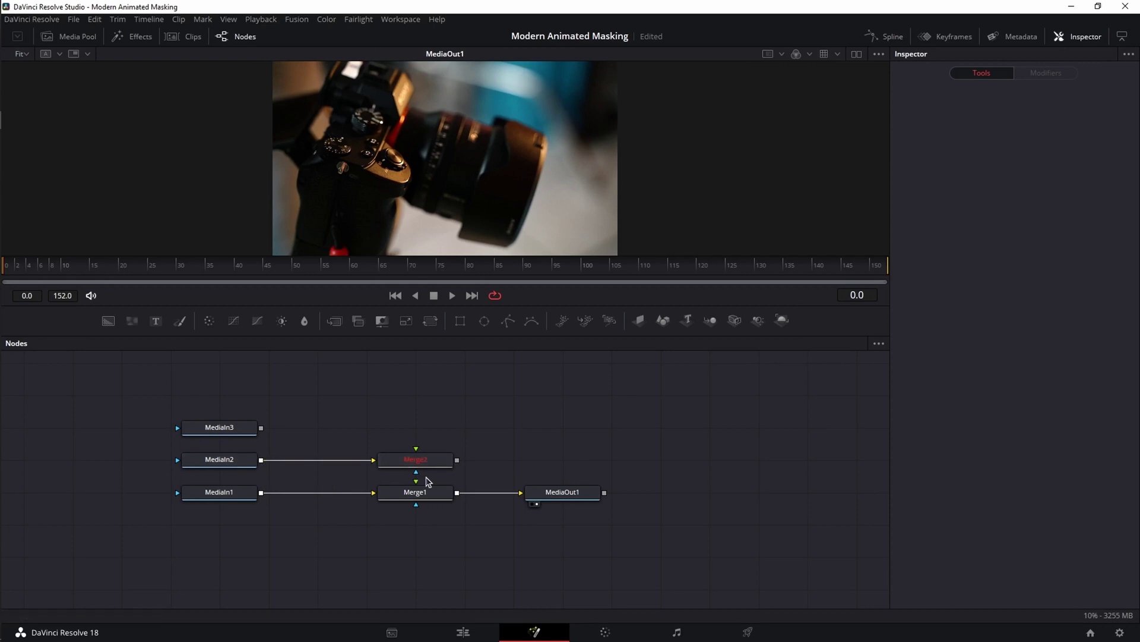
left_click_drag(457, 459, 416, 484)
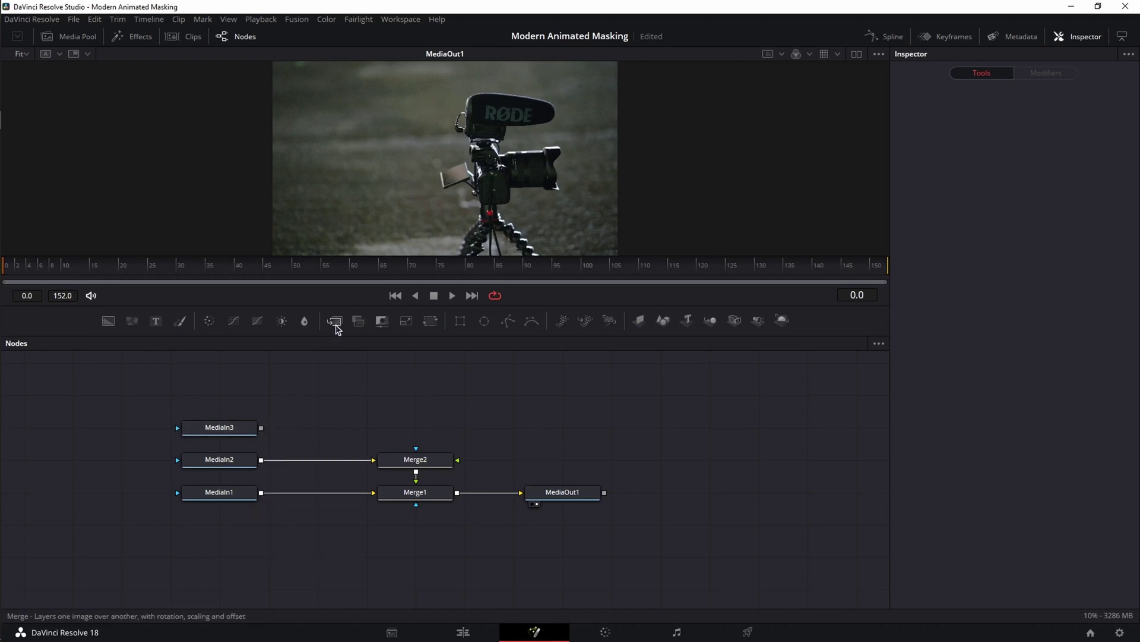
left_click_drag(336, 325, 260, 427)
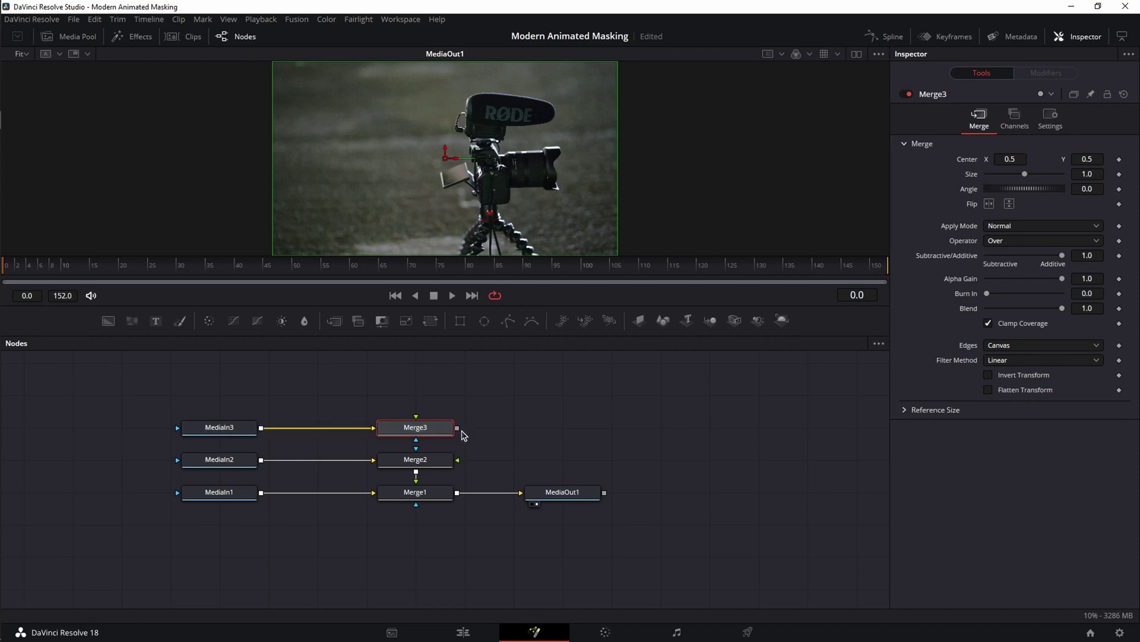
left_click_drag(457, 427, 459, 460)
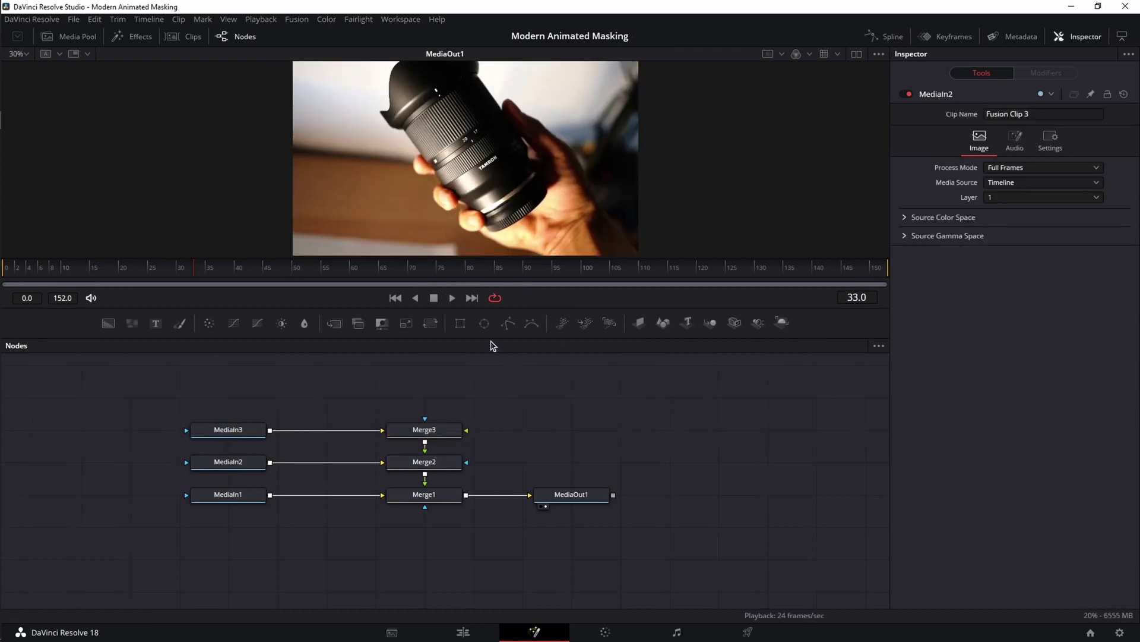
Add a Rectangle mask and a following Transform node to both MediaIn2 and MediaIn3
left_click_drag(460, 323, 137, 462)
left_click_drag(460, 323, 186, 429)
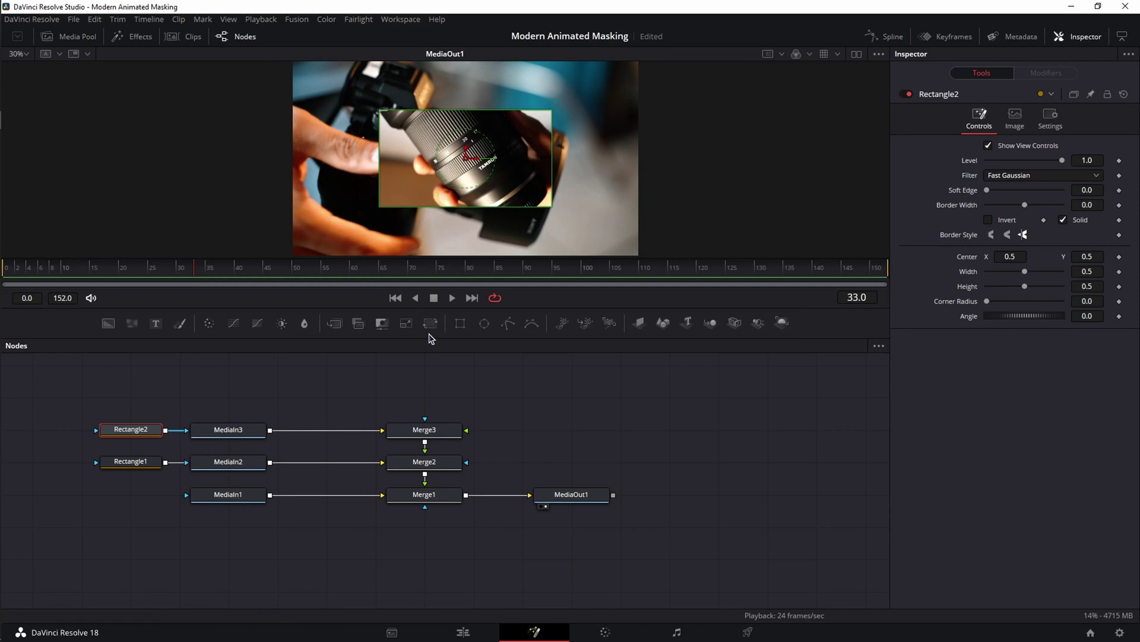
left_click_drag(431, 324, 342, 435)
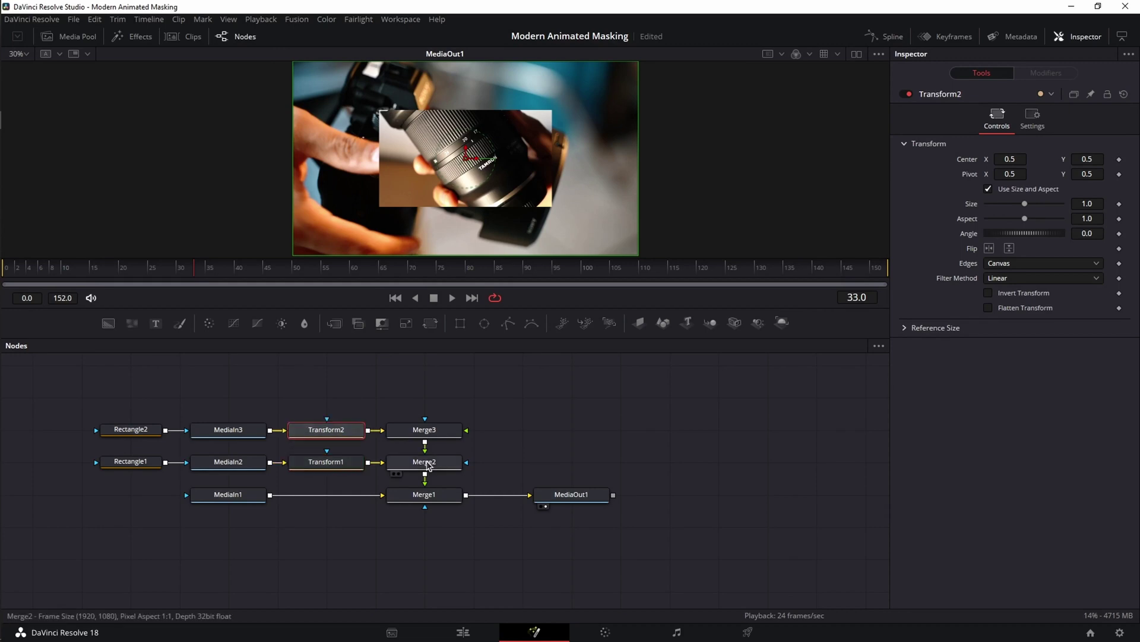
Disconnect Merge3 from Merge2 and set Rectangle1's corner radius to 0.2
left_click_drag(425, 454, 508, 448)
left_click(141, 464)
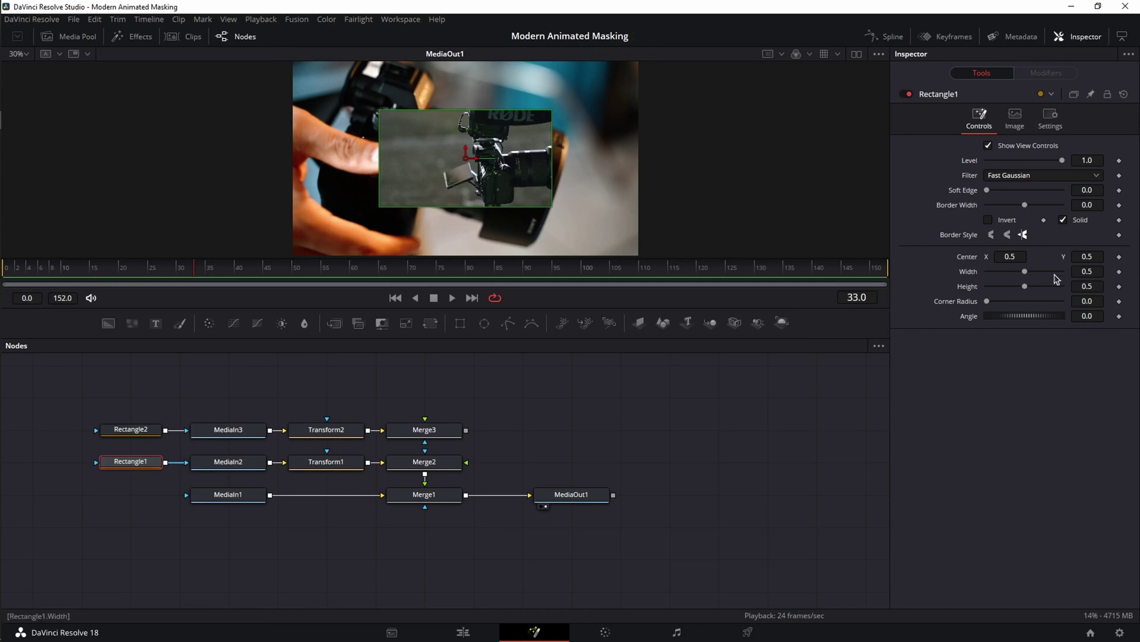
left_click(1087, 301)
key("Return")
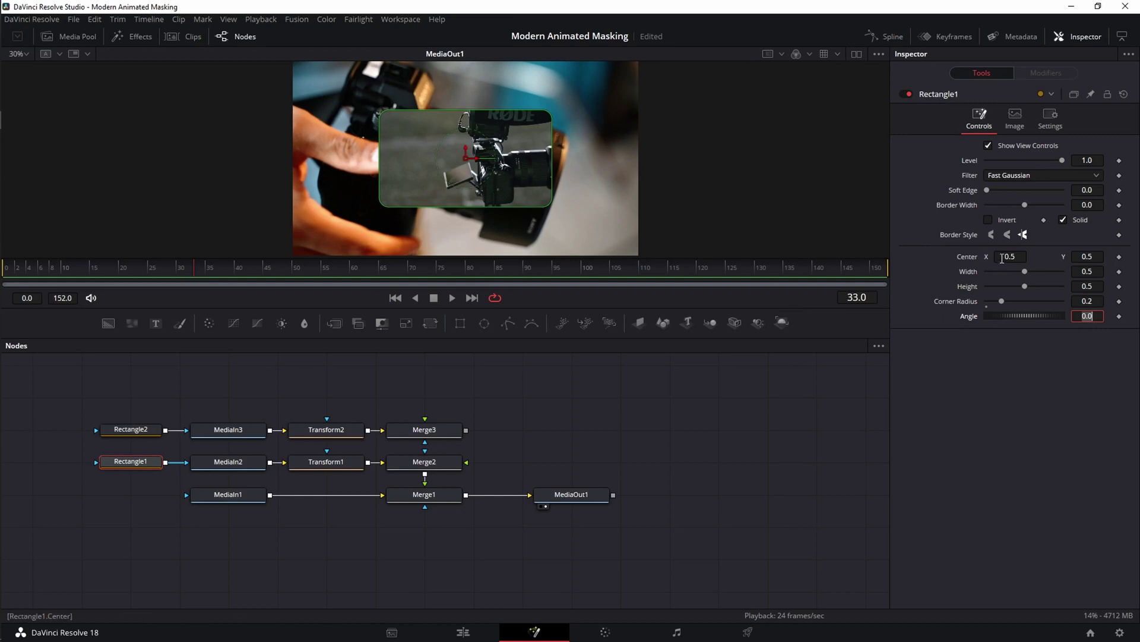
Frame the camera with Rectangle1 using center X 0.611, Y 0.545, width 0.551 and height 0.654
mouse_move(1010, 256)
left_mouse_down()
mouse_move(1053, 256)
mouse_move(1010, 256)
left_mouse_up()
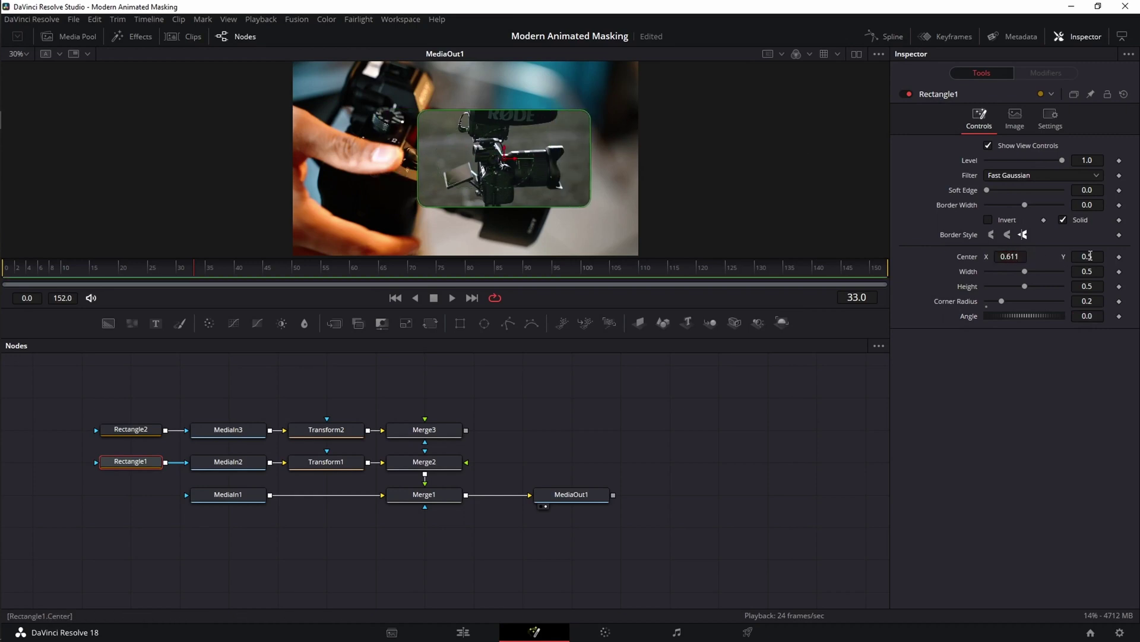
left_click_drag(1091, 255, 1113, 255)
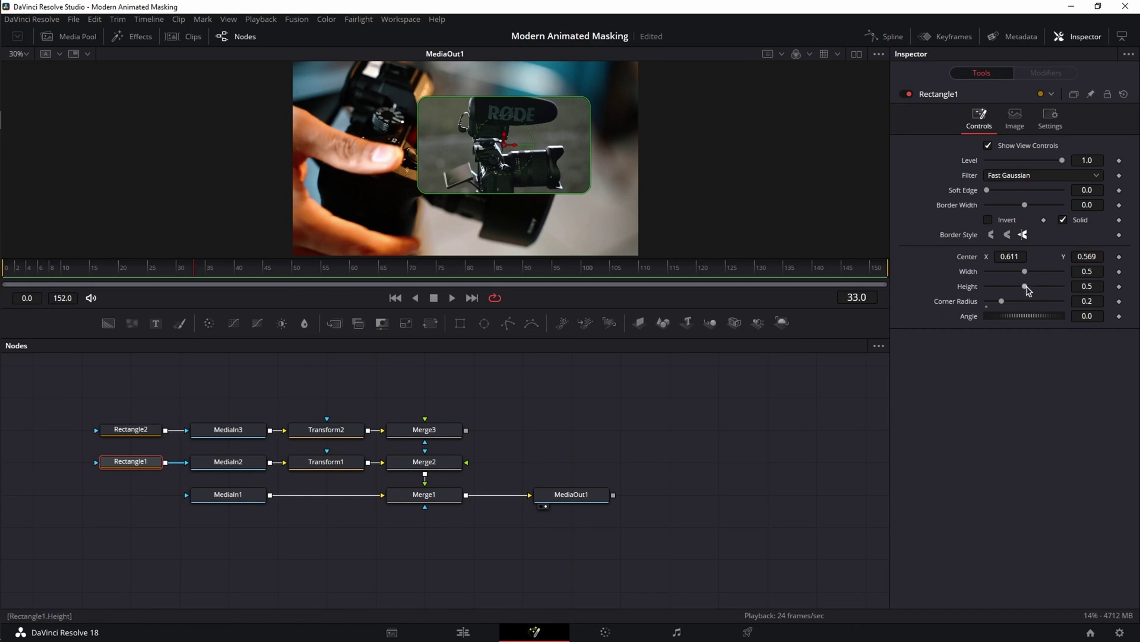
mouse_move(1026, 287)
left_mouse_down()
mouse_move(1037, 287)
mouse_move(1032, 274)
left_mouse_up()
left_click_drag(1095, 257, 1088, 257)
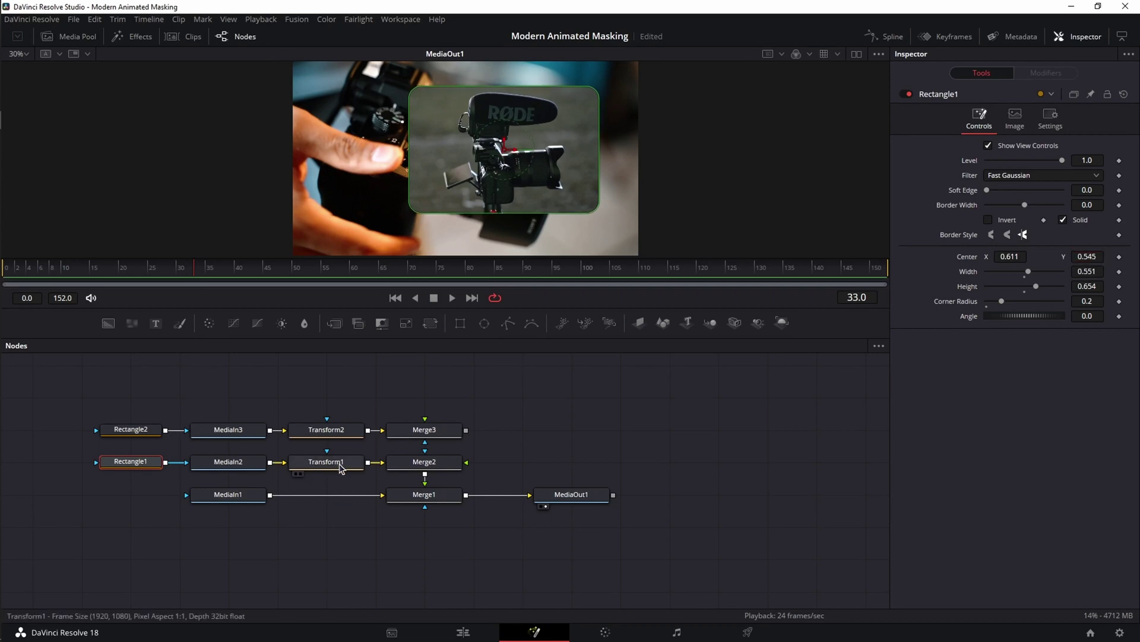
Scale the masked MediaIn2 clip to 0.73 with Transform1 and place it at the frame's upper left, center about X 0.156, Y 0.677
left_click(341, 469)
left_click_drag(472, 158, 373, 162)
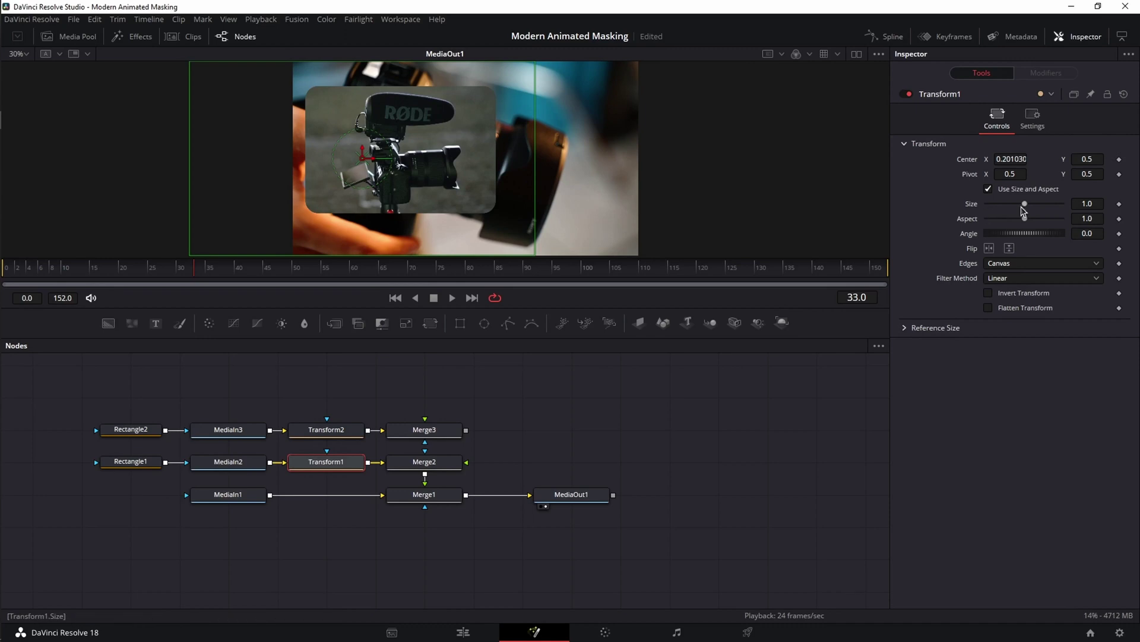
left_click_drag(1025, 204, 1011, 209)
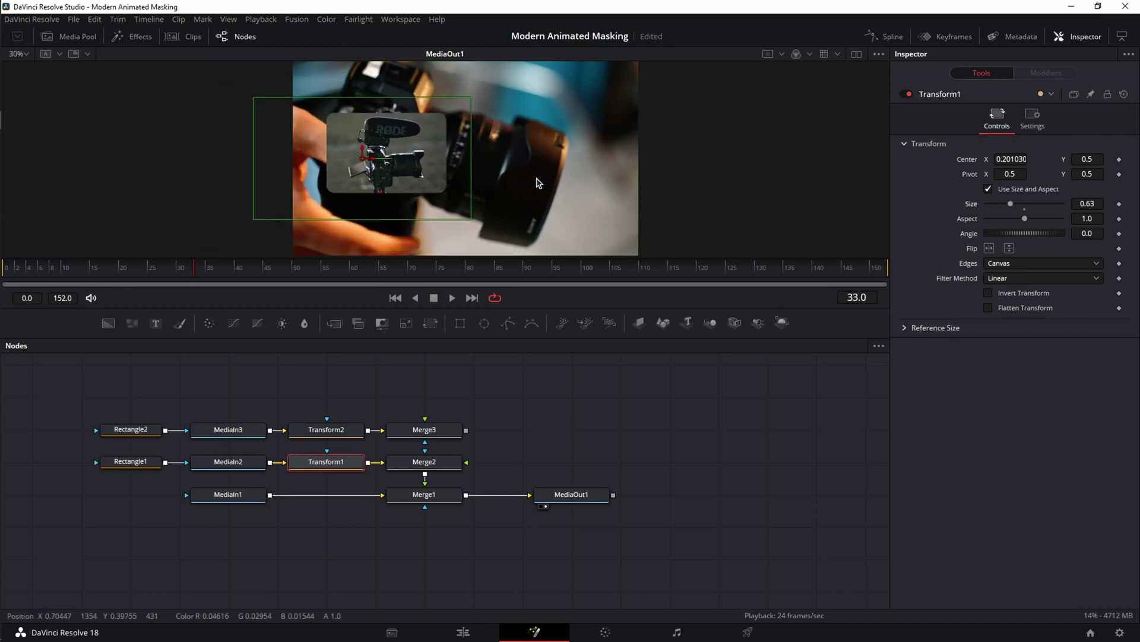
scroll(537, 183, "down", 2)
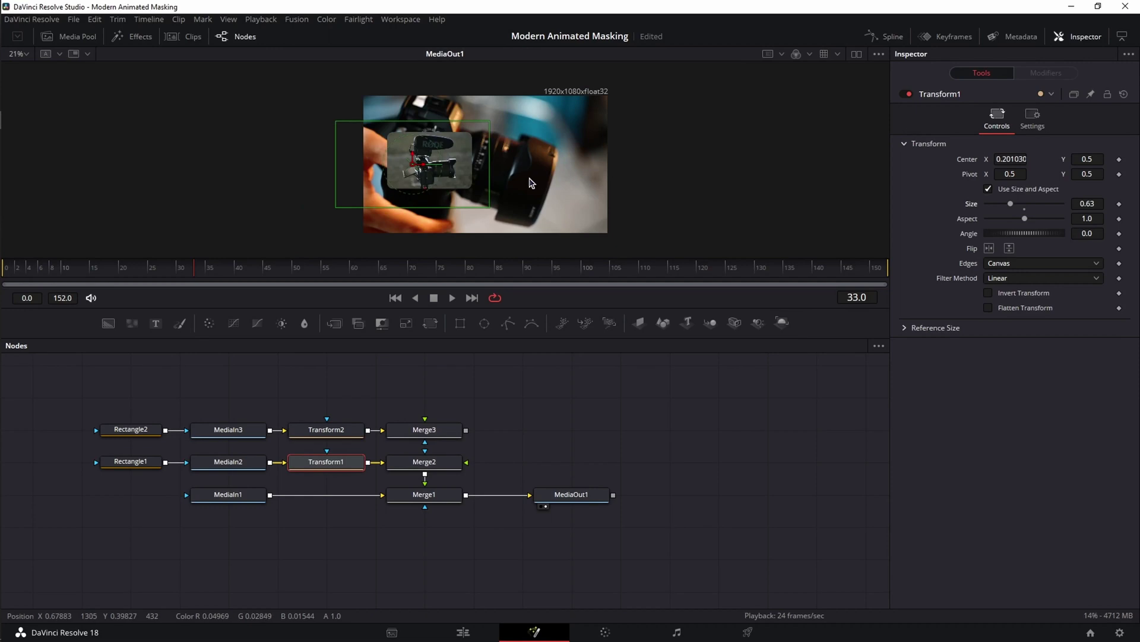
left_click_drag(321, 314, 312, 380)
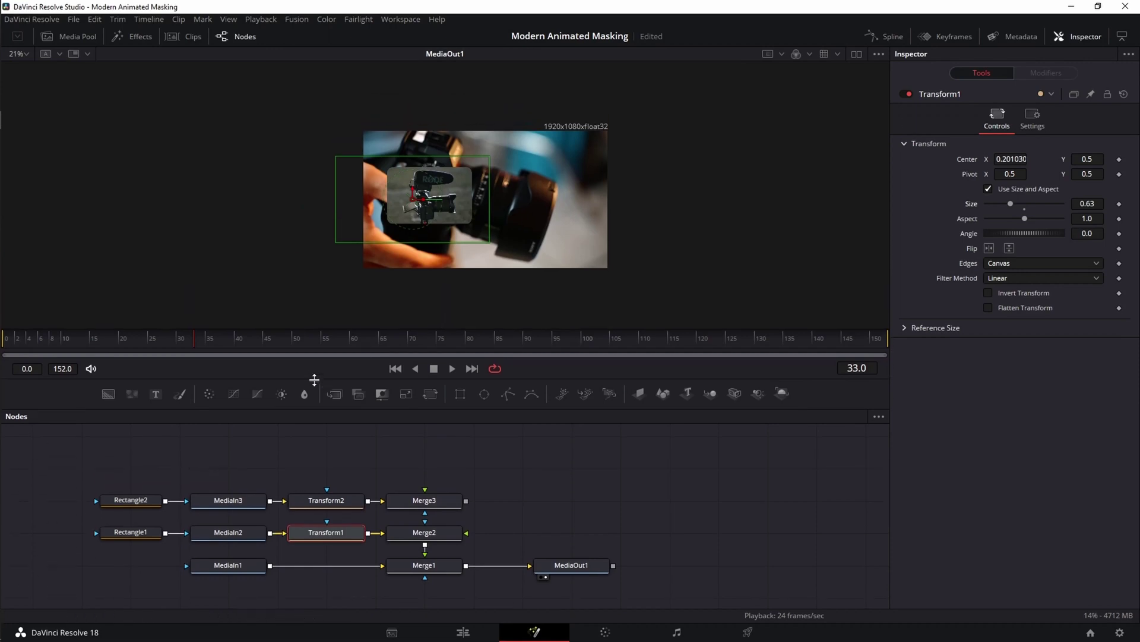
scroll(499, 215, "up", 2)
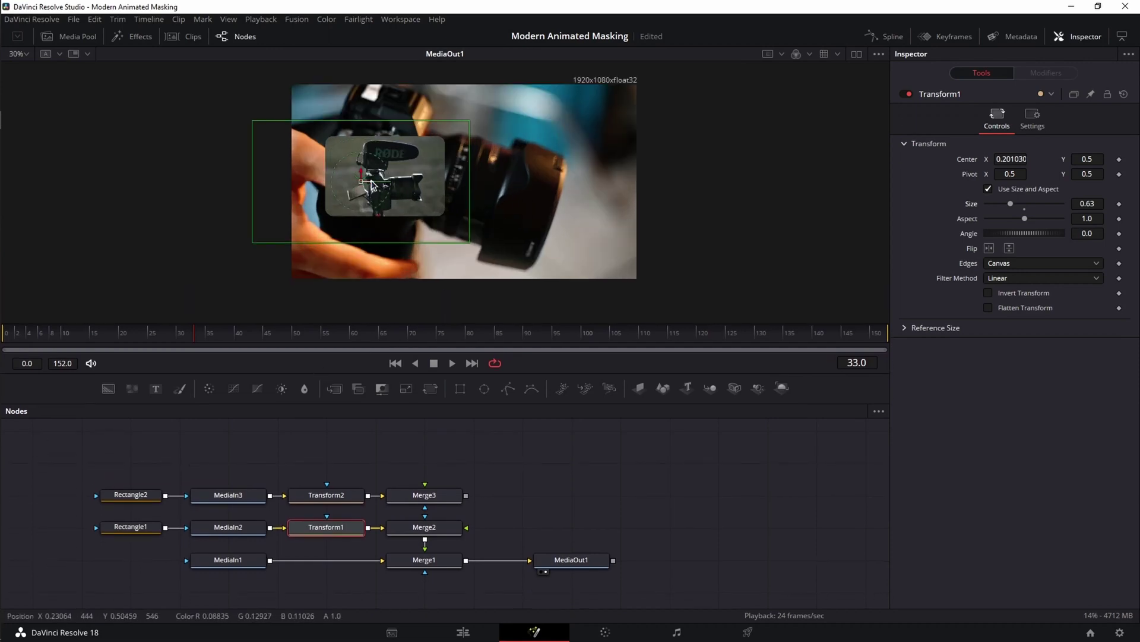
left_click_drag(369, 182, 345, 144)
left_click_drag(1011, 204, 1016, 207)
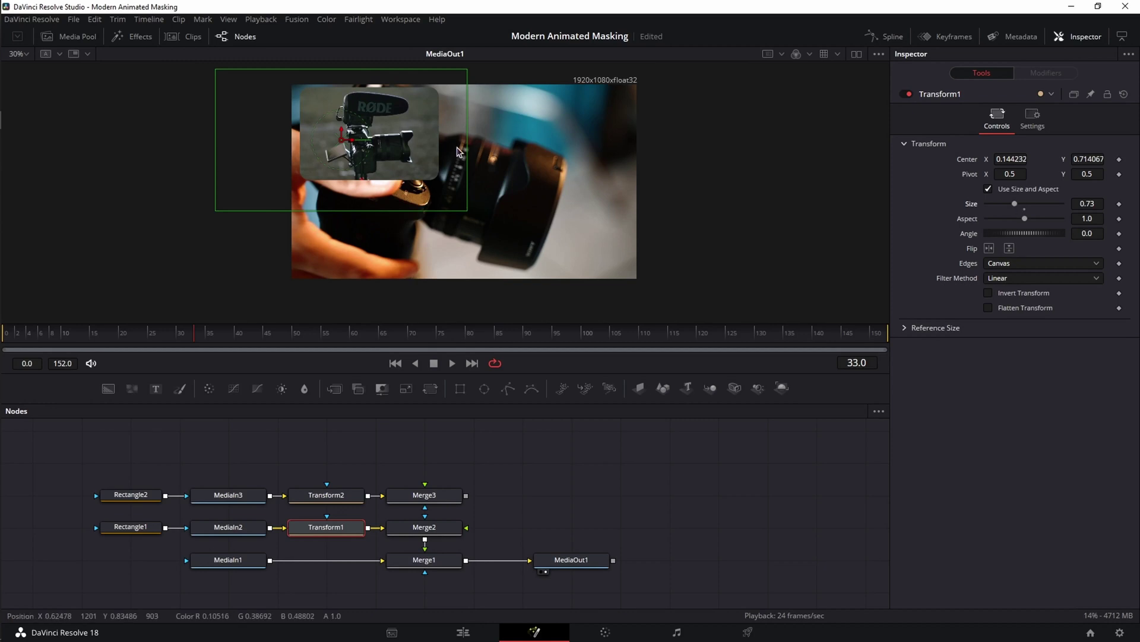
Add keyframes for Rectangle1's center, width and height at frame 40
left_click(257, 343)
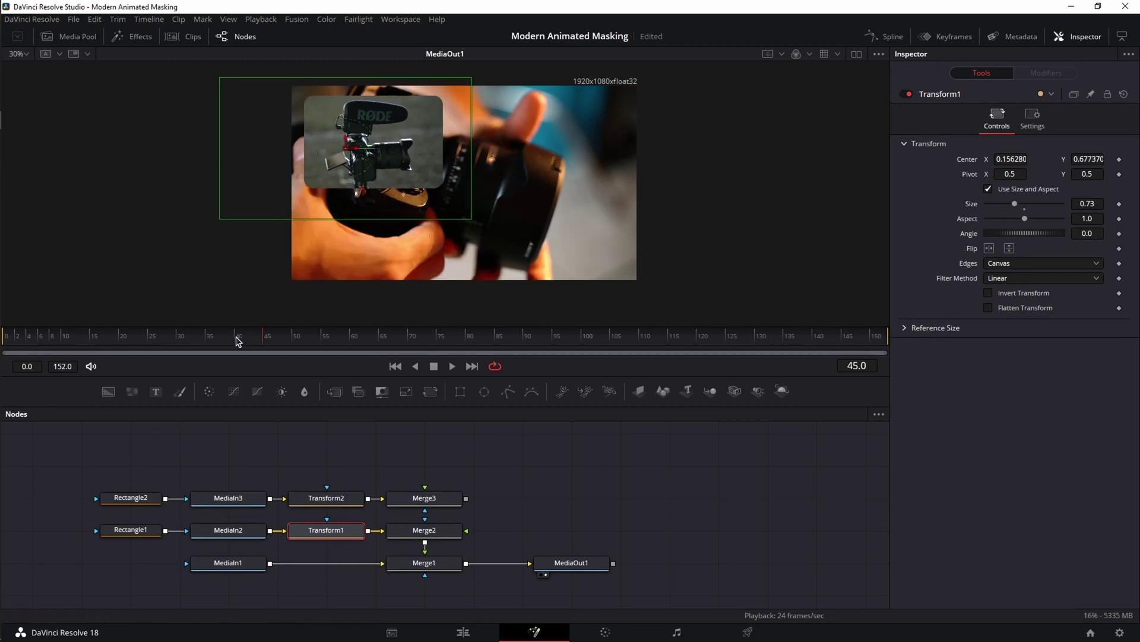
left_click(138, 530)
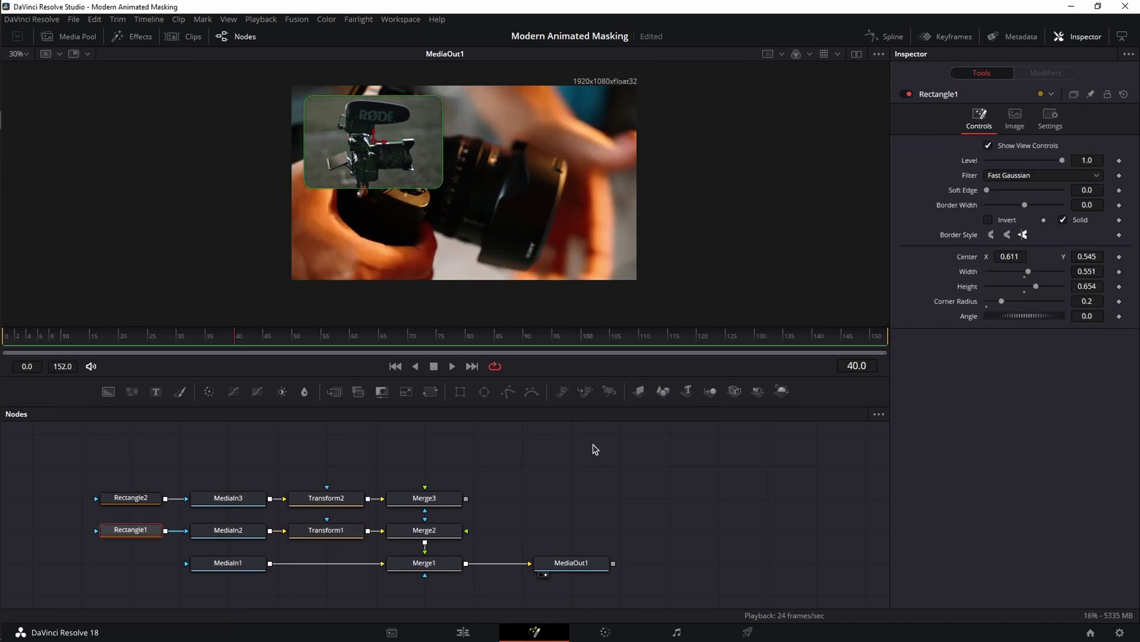
left_click(1119, 256)
left_click(1120, 271)
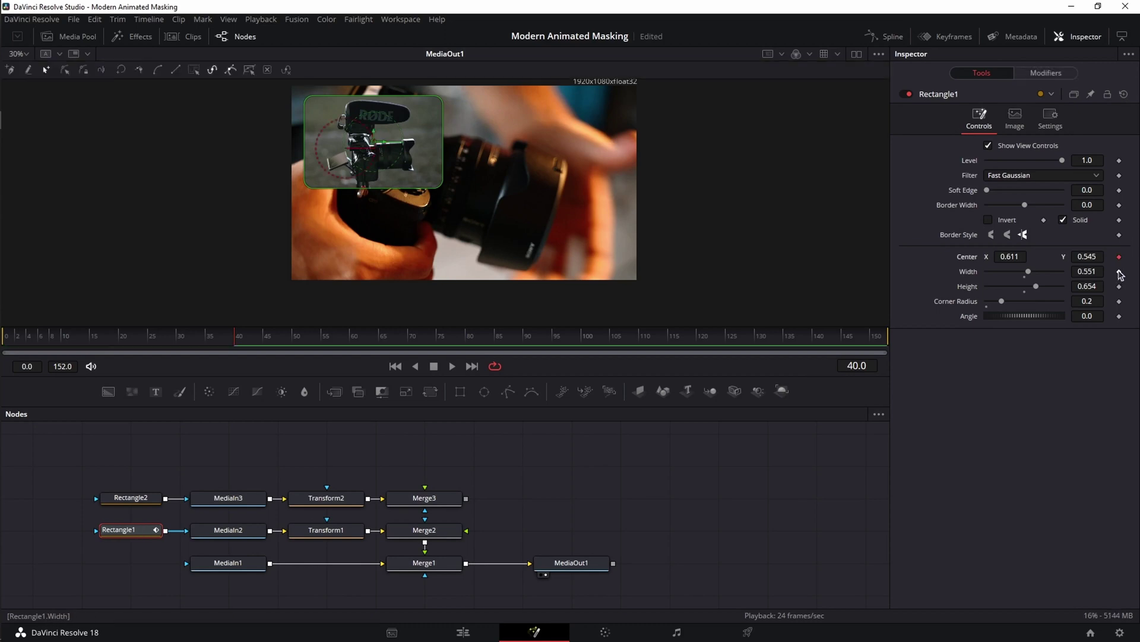
left_click(1119, 286)
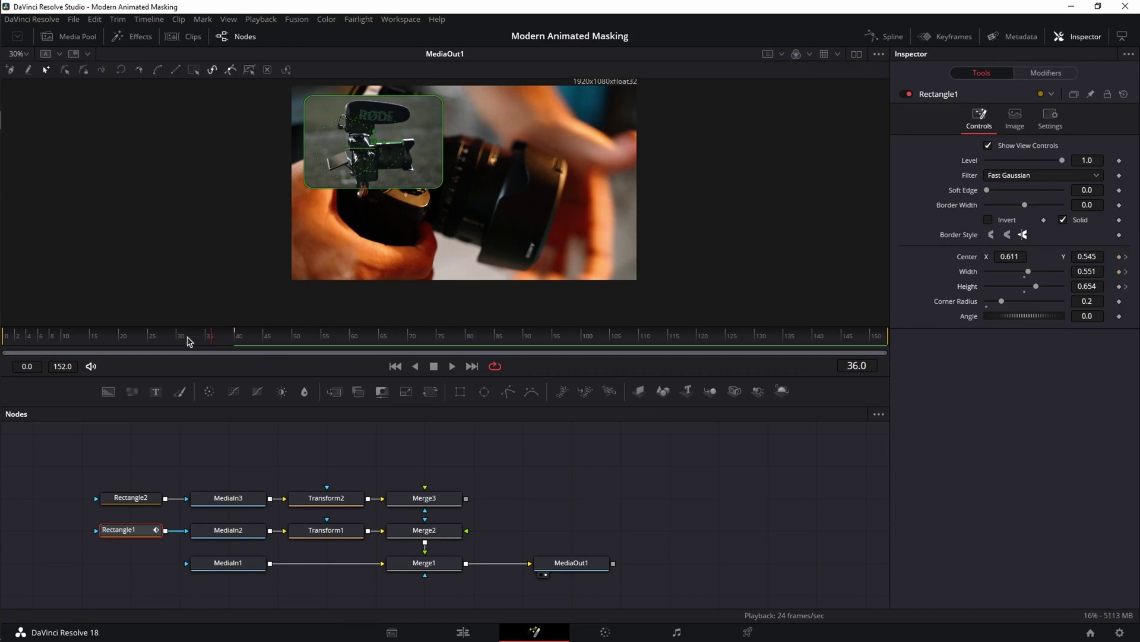
At frame 20, narrow Rectangle1's width to 0.031 and move its center X to 0.342
left_click(121, 337)
left_click_drag(1028, 271, 989, 285)
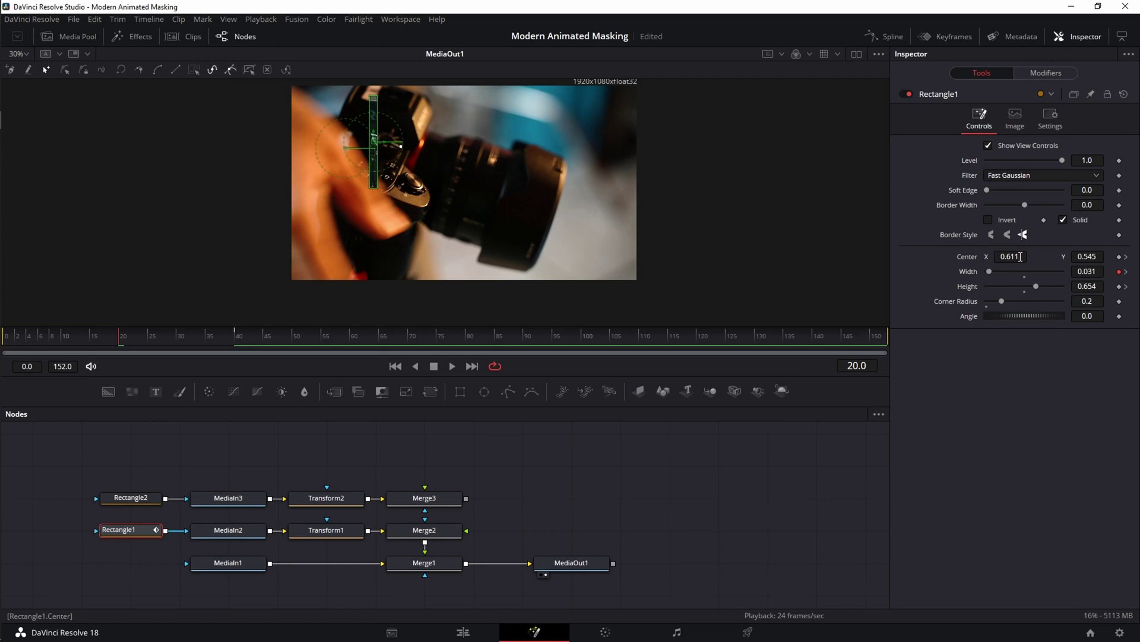
left_click_drag(1021, 257, 953, 257)
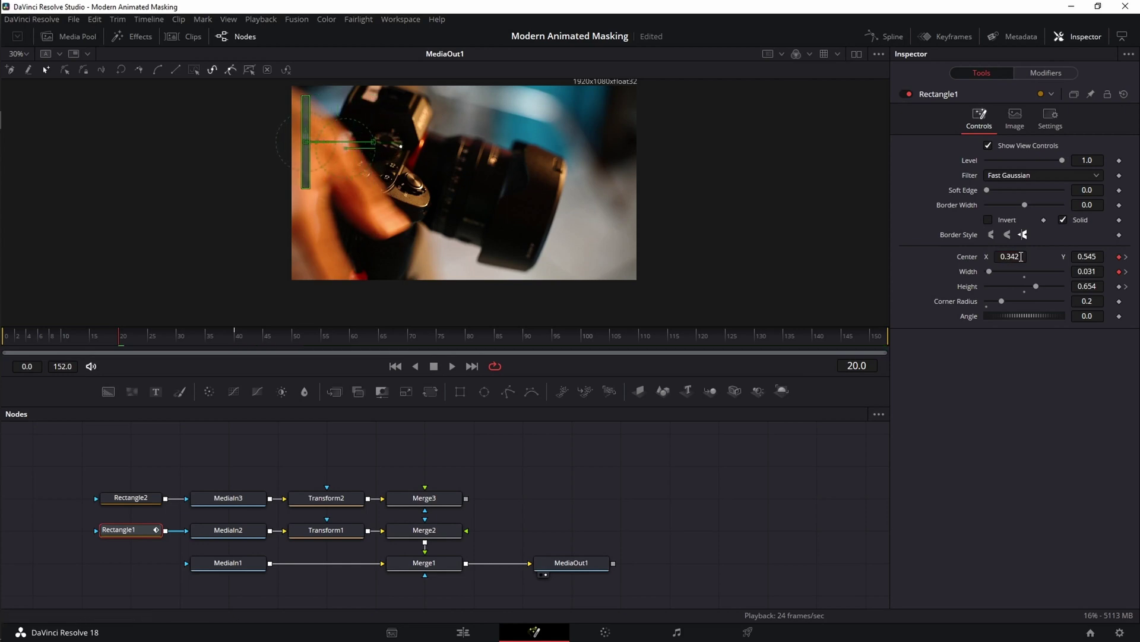
At frame 0, keyframe Rectangle1's width, shift its center left beyond the frame edge, and play back the animation
left_click(396, 367)
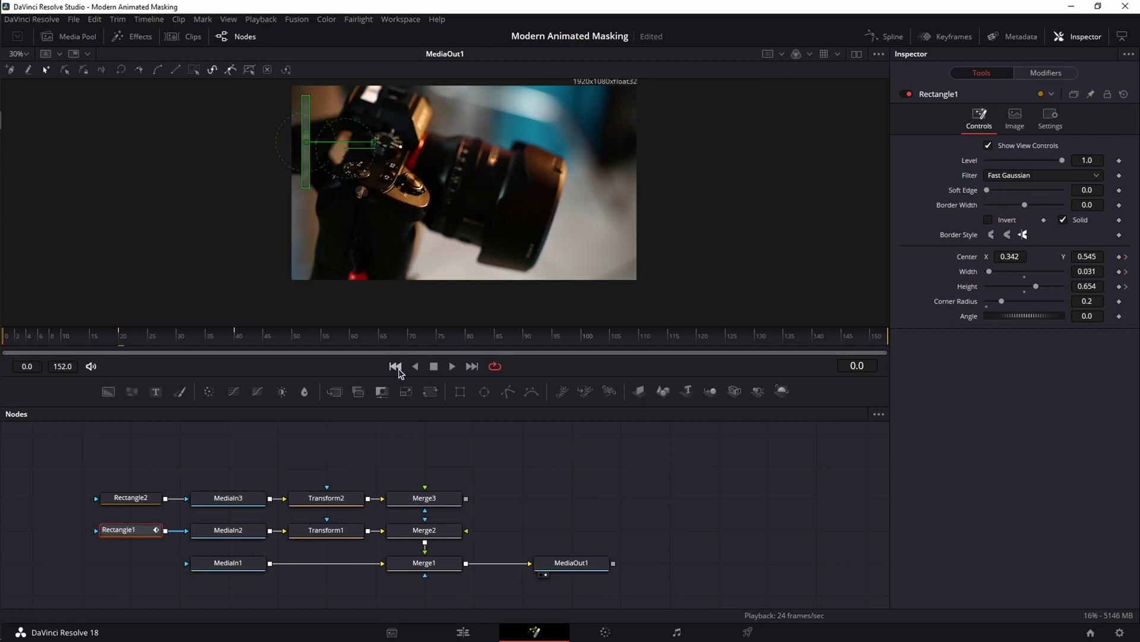
left_click(1119, 272)
left_click_drag(1019, 258, 983, 259)
left_click(452, 367)
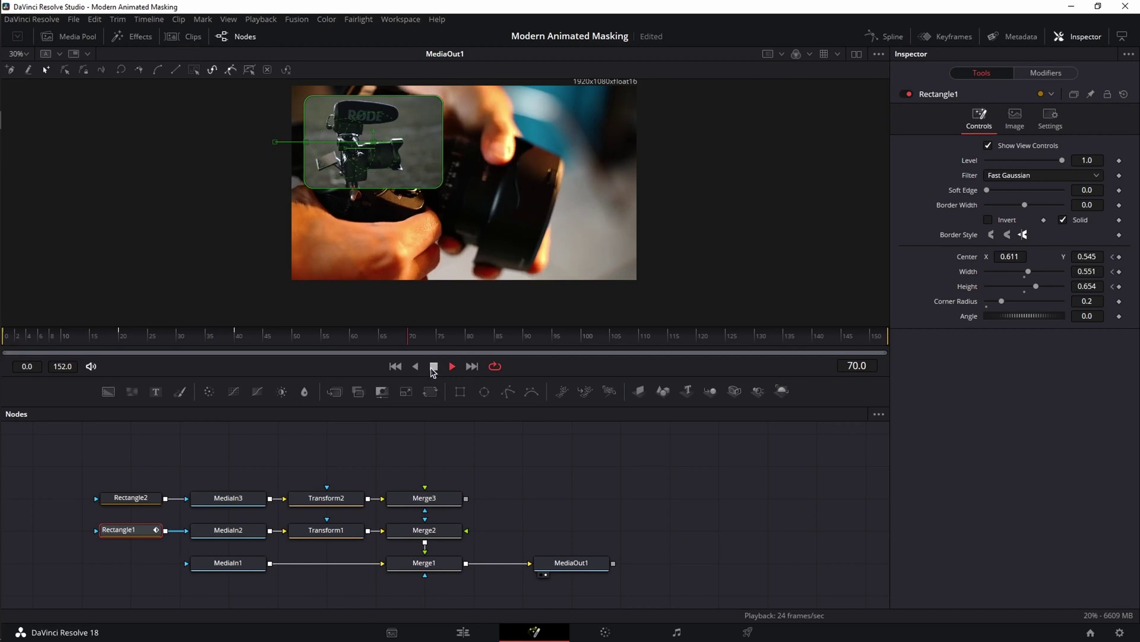
left_click(433, 365)
key("Left")
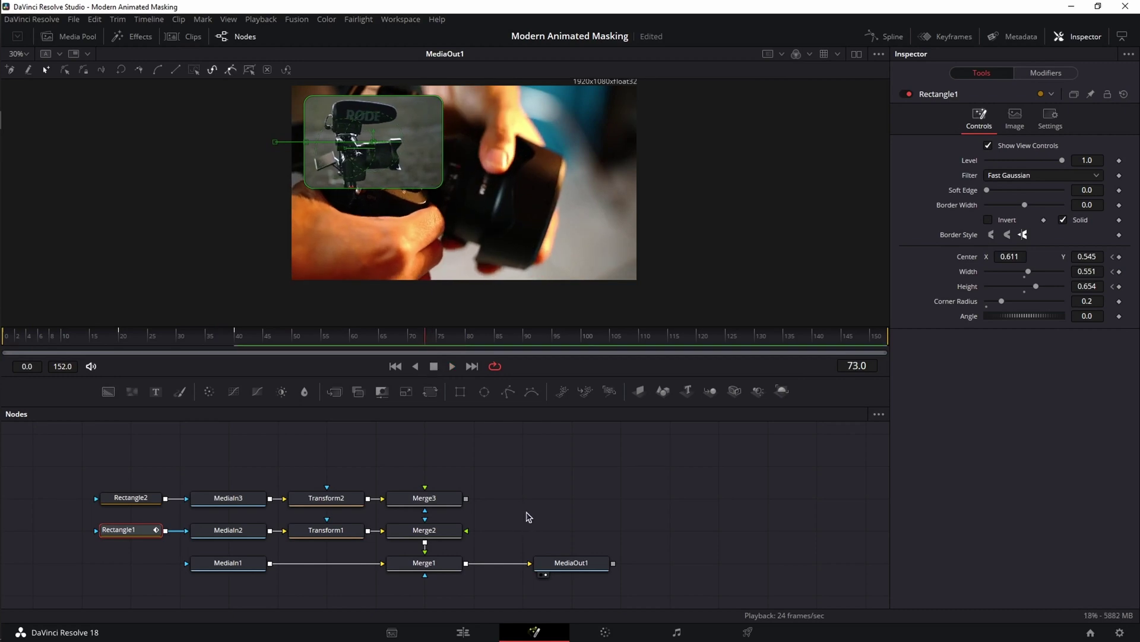
Reconnect Merge3 into Merge2 and set Rectangle2's corner radius to 0.2
left_click_drag(466, 501, 468, 537)
left_click(130, 497)
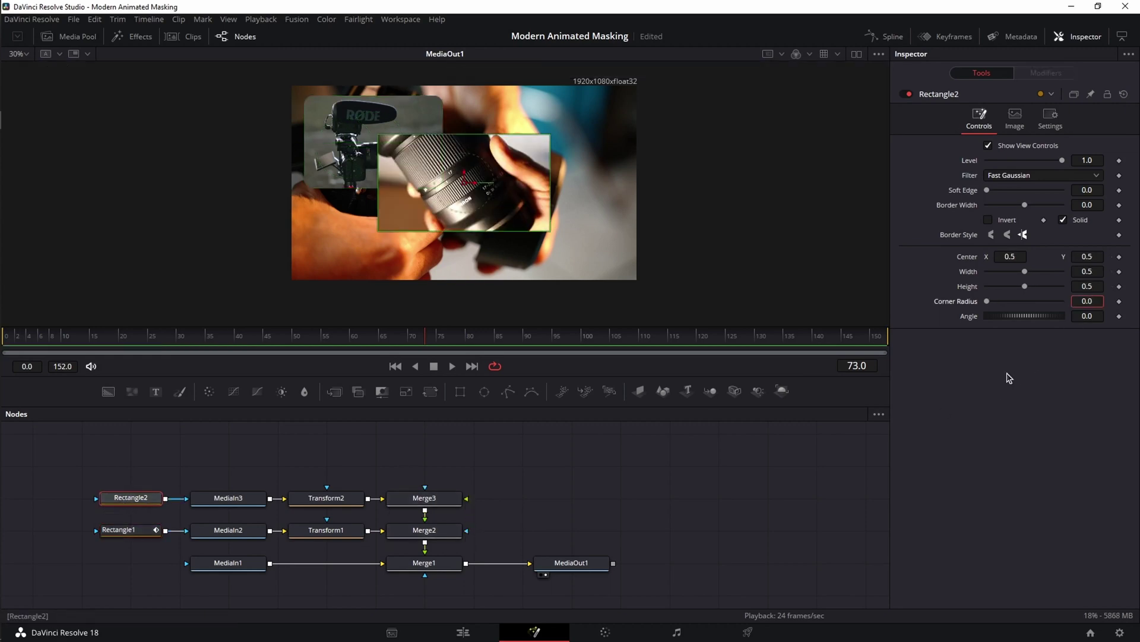
key("Return")
Move the masked MediaIn3 clip to the frame's lower left with Transform2, center about X 0.288, Y 0.289
left_click(460, 180)
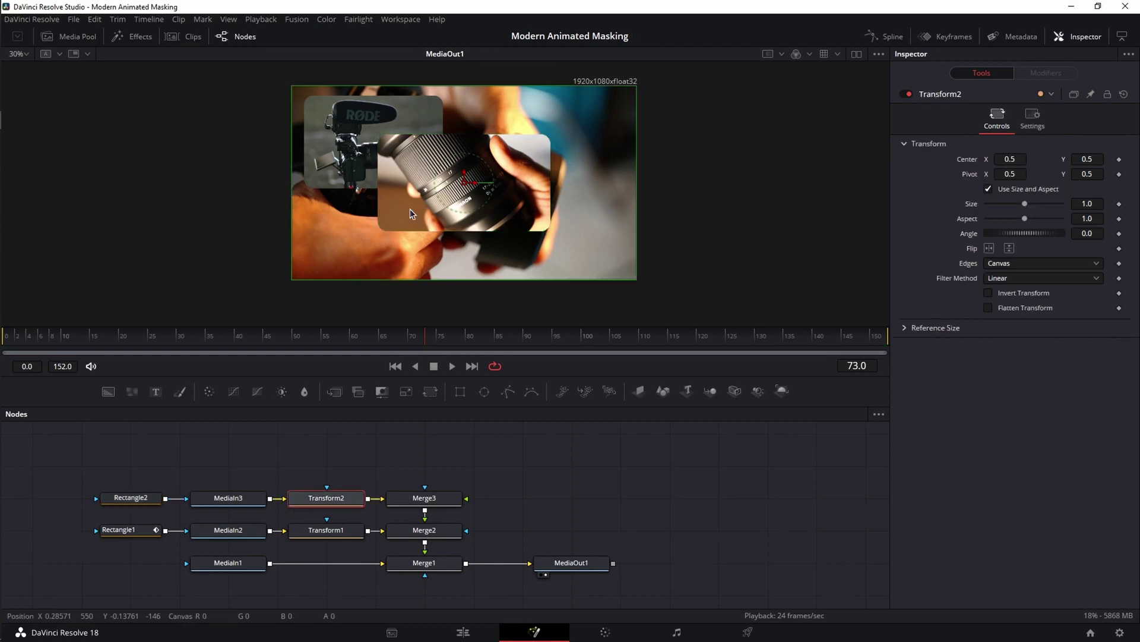
left_click_drag(464, 177, 405, 237)
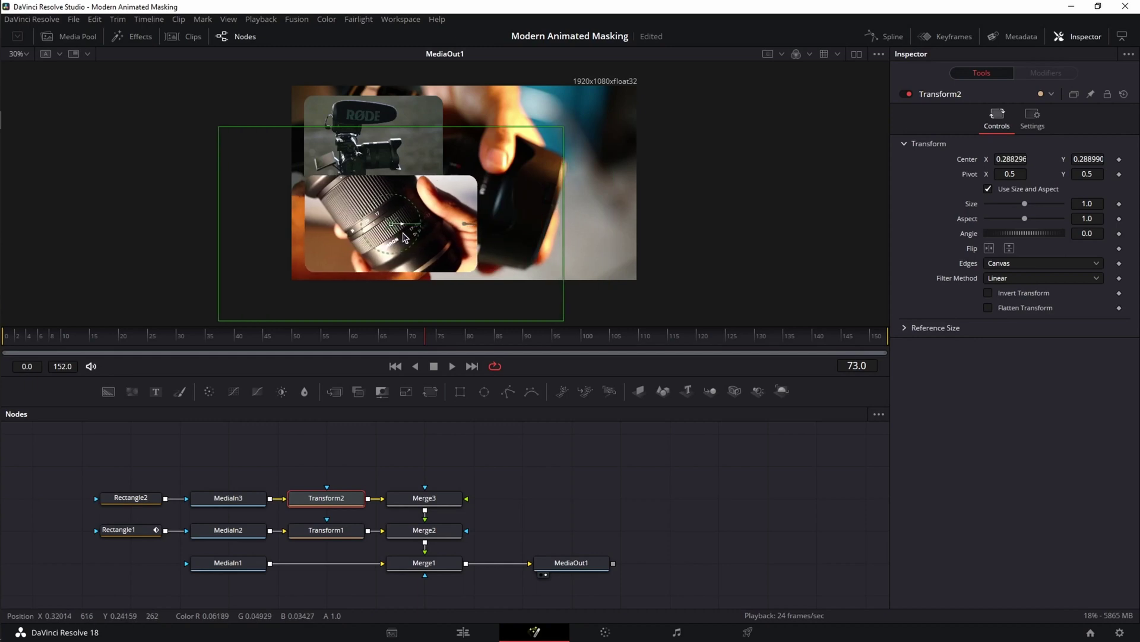
At frame 70, keyframe Rectangle2's center, width and height
left_click(142, 535)
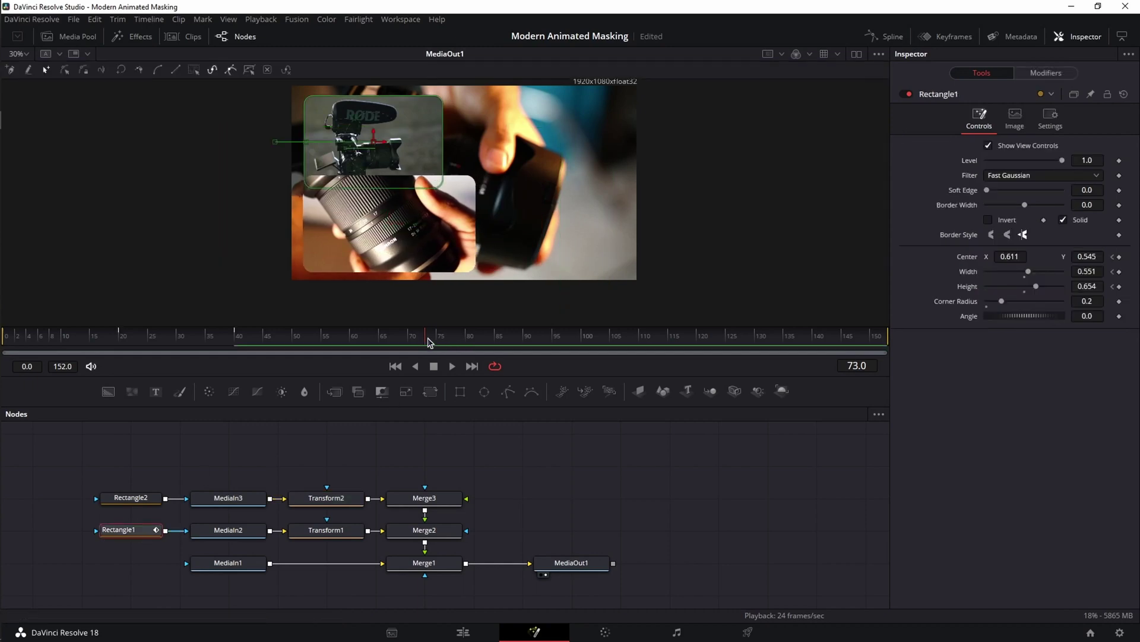
left_click_drag(429, 341, 238, 340)
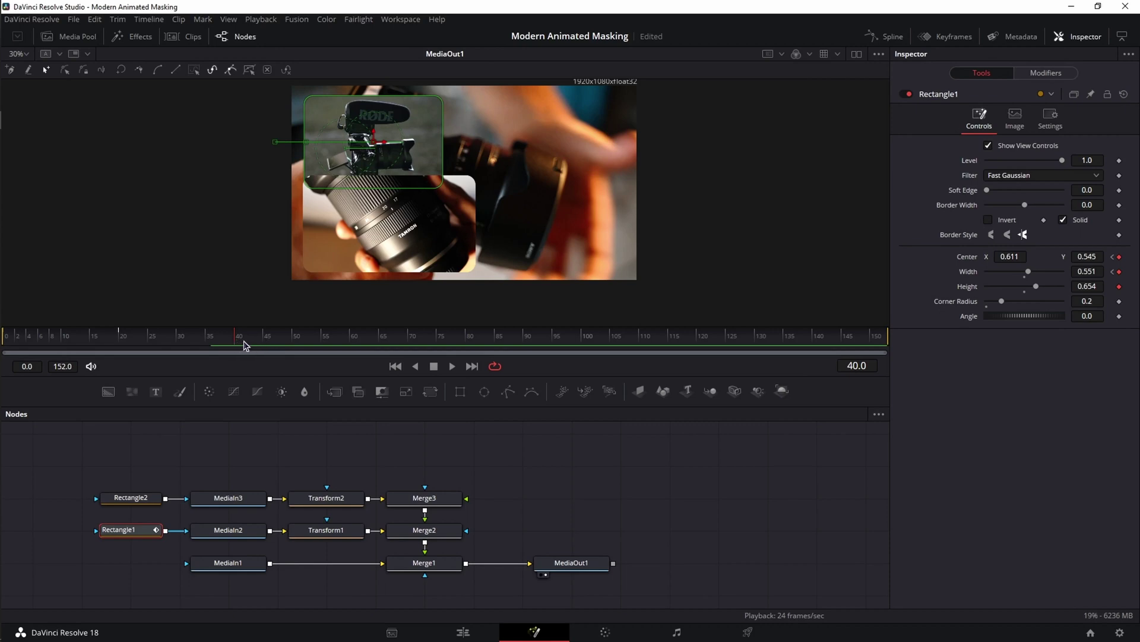
left_click(413, 336)
left_click(130, 499)
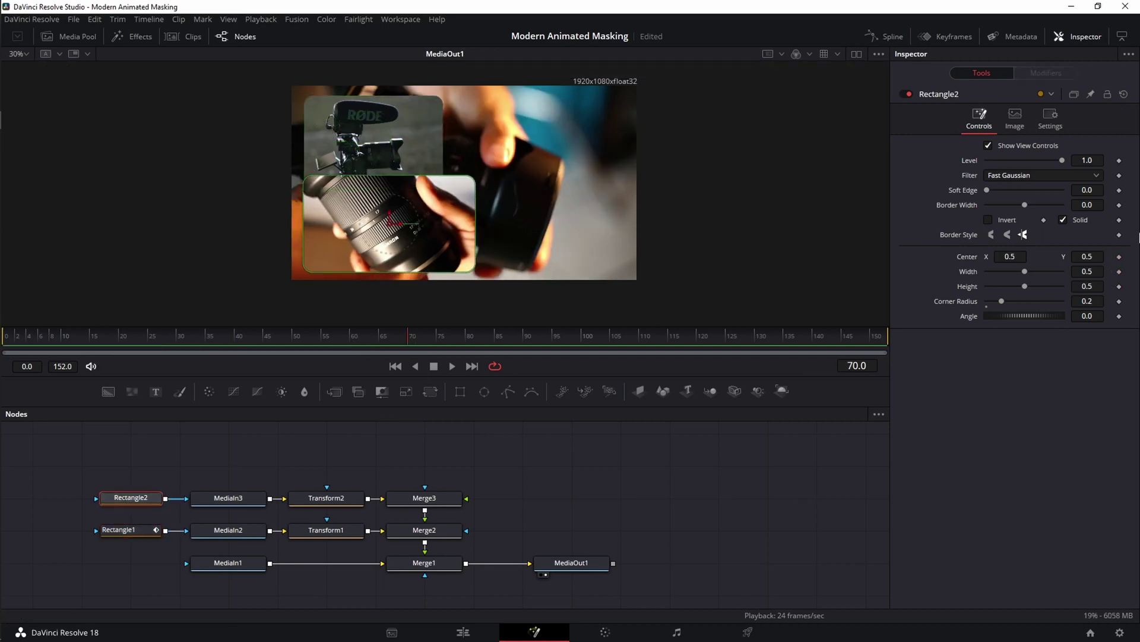
left_click(1119, 256)
left_click(1119, 272)
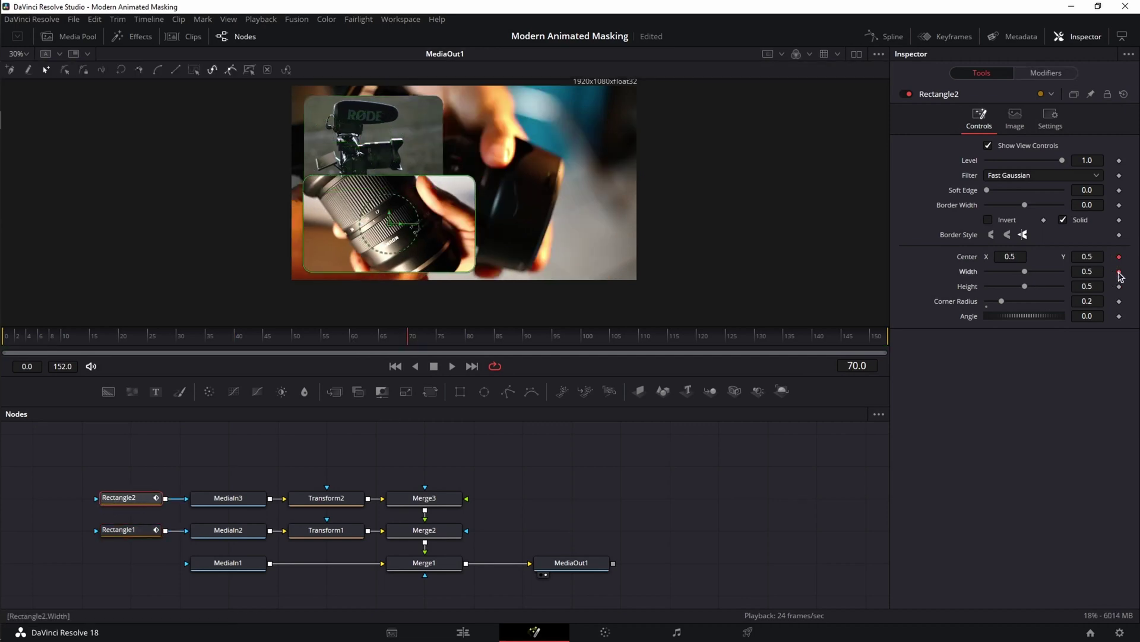
left_click(1120, 286)
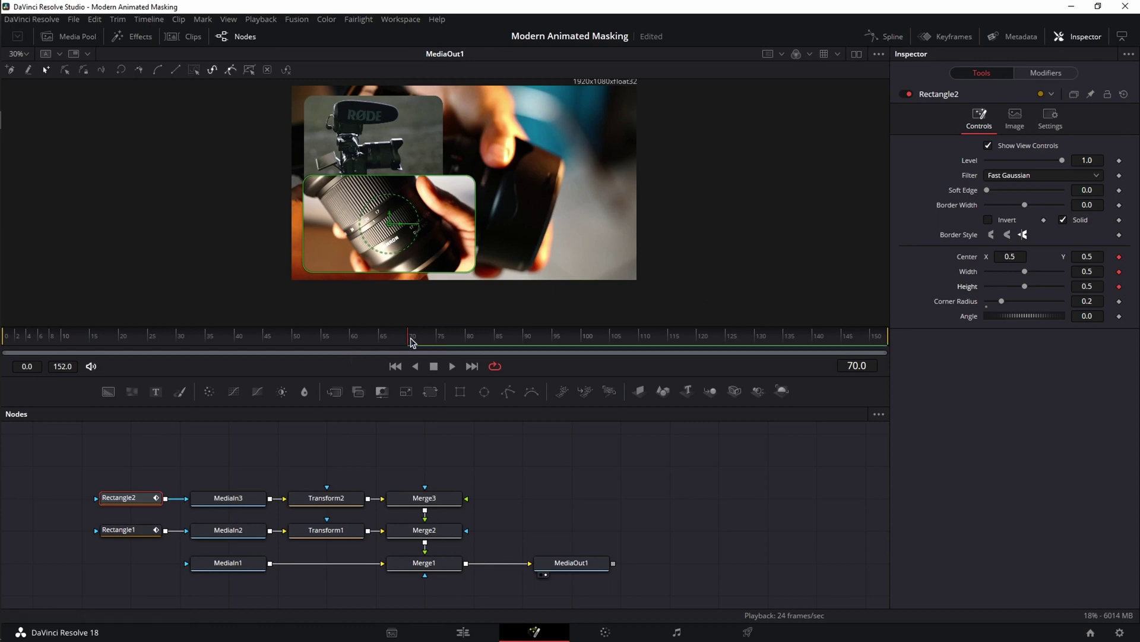
At frame 55, reduce Rectangle2's height to 0.031 and lower its center Y to 0.256
left_click(324, 340)
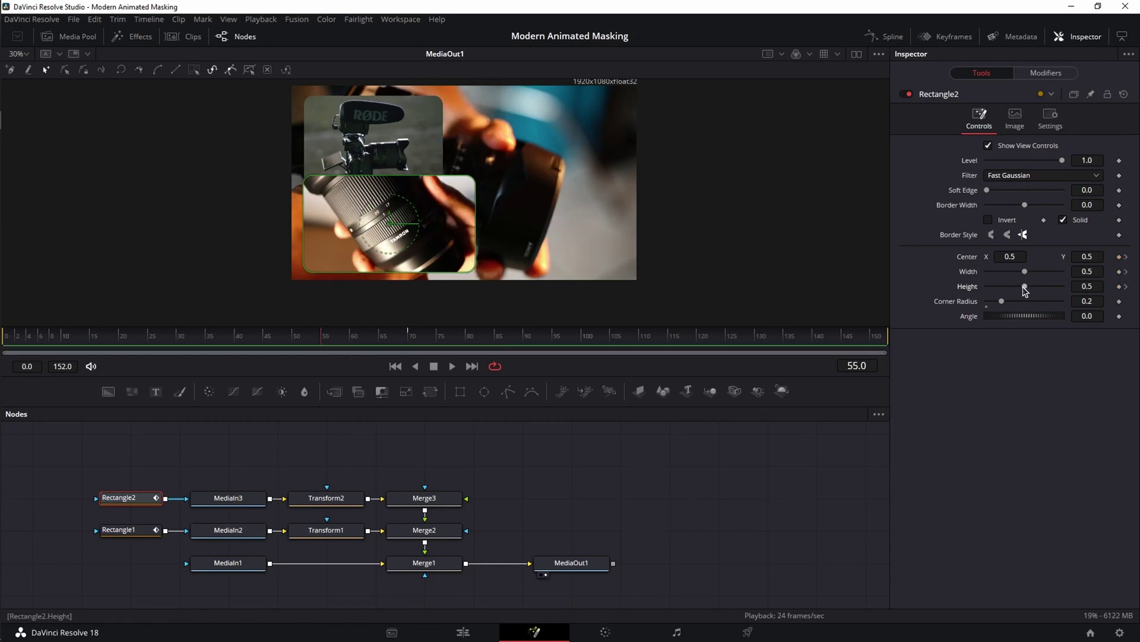
left_click_drag(1027, 290, 991, 293)
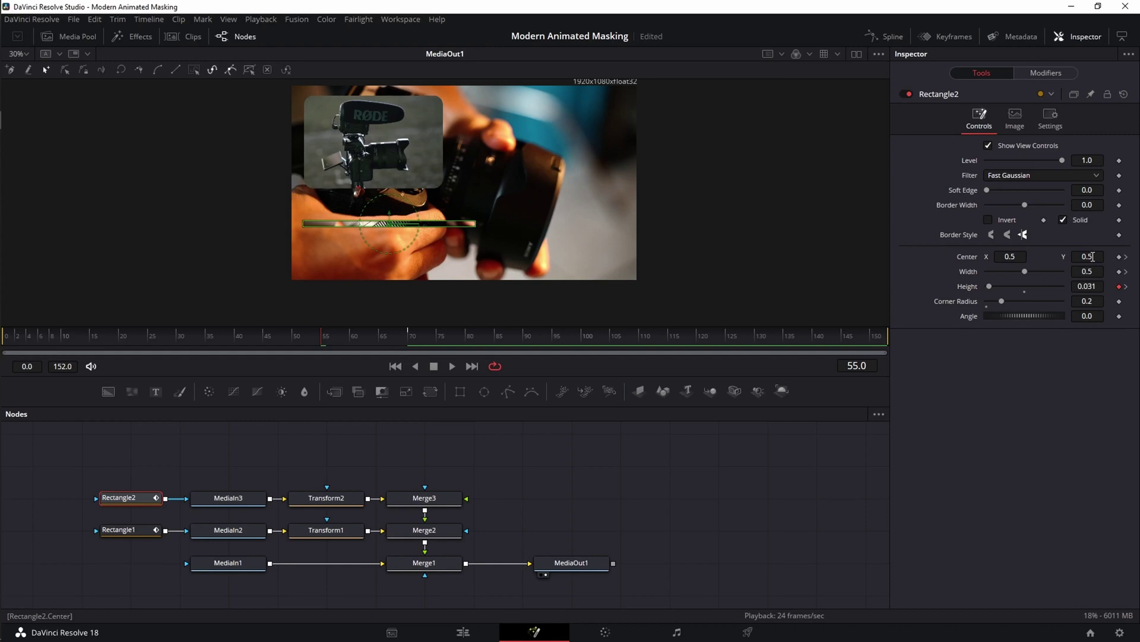
left_click_drag(1093, 257, 239, 346)
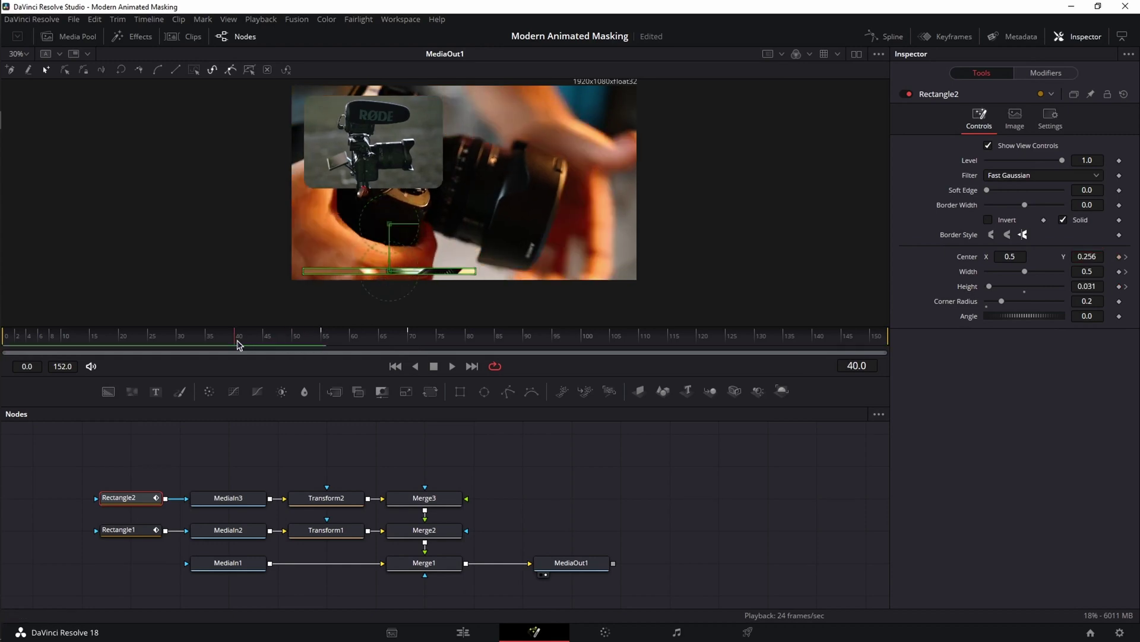
At frame 40, keyframe Rectangle2's height and lower its center below the frame edge, and play back the animation
left_click(1120, 286)
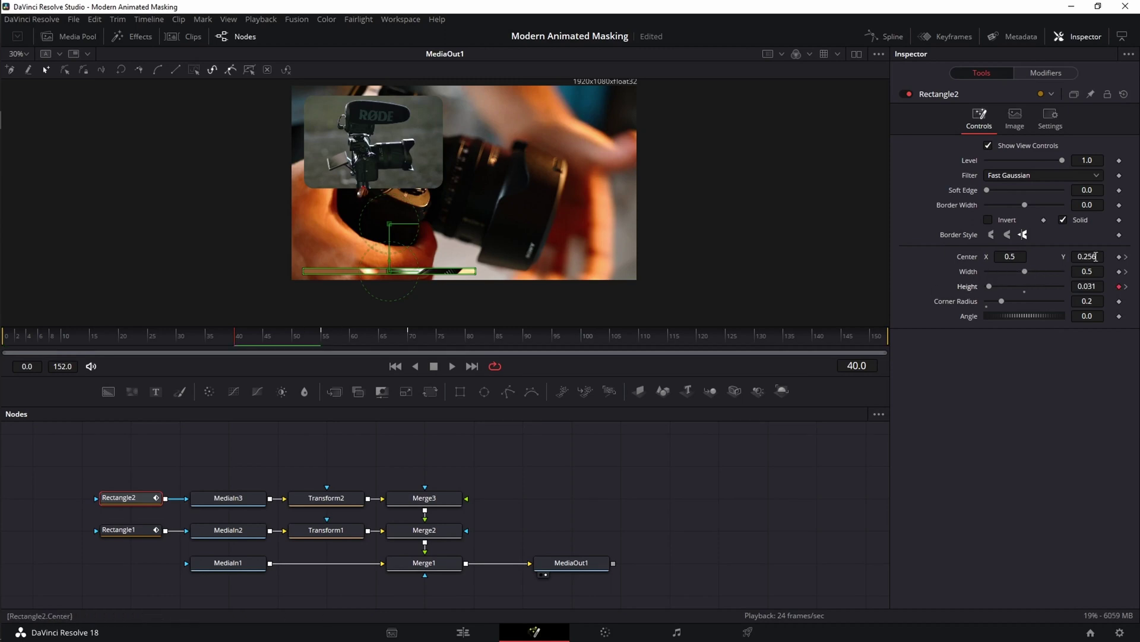
left_click_drag(1093, 257, 594, 321)
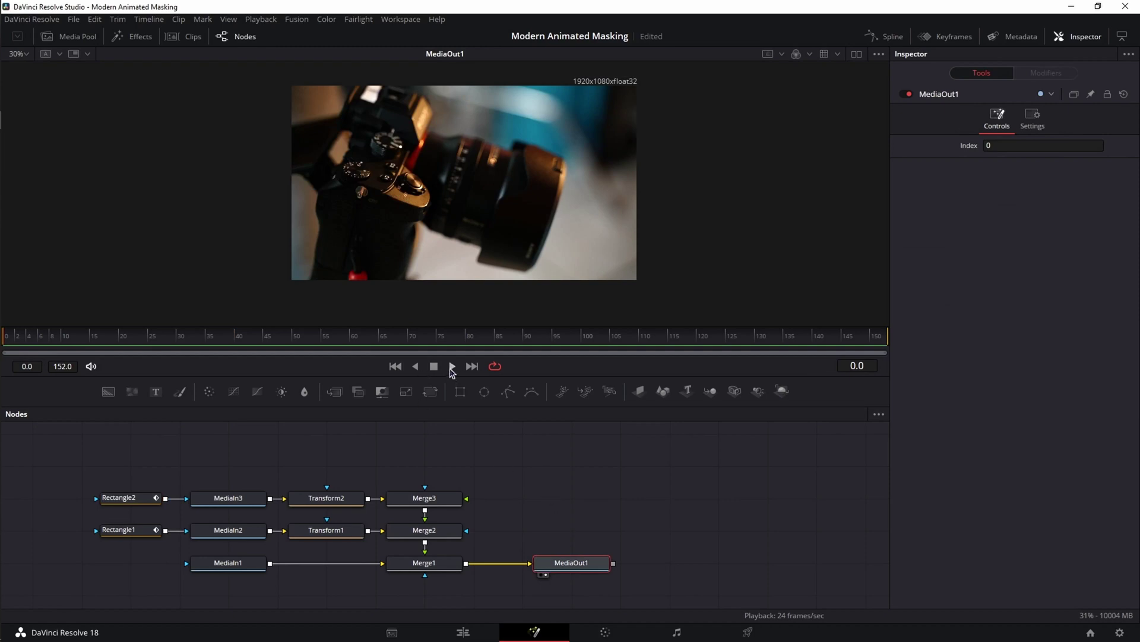
left_click(451, 368)
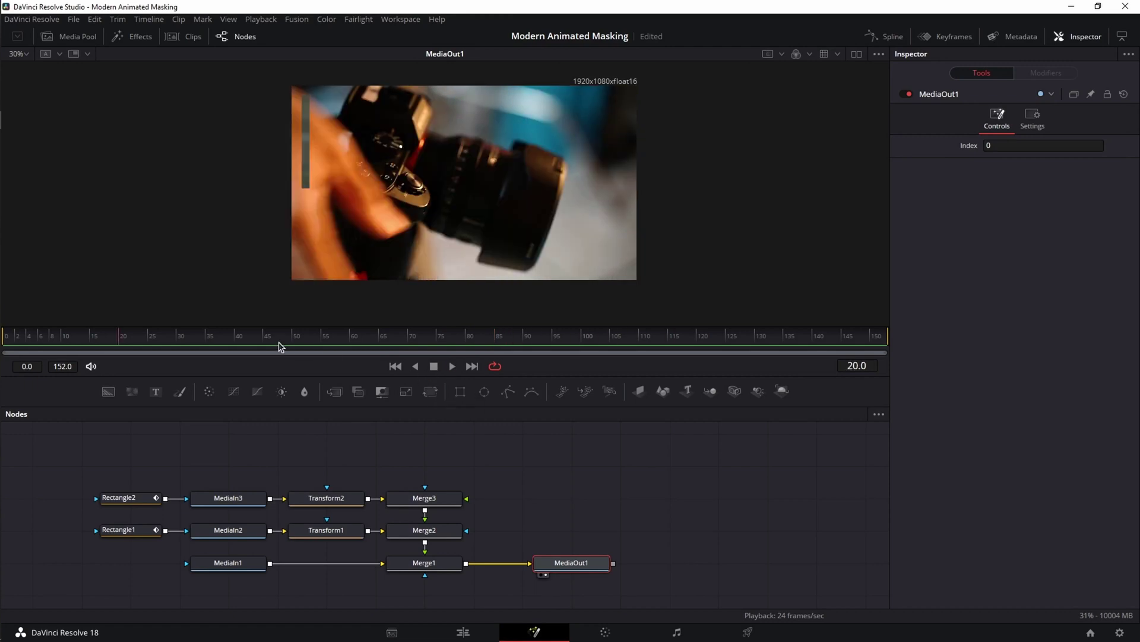
At frame 67, keyframe Rectangle1's center and height
left_click_drag(204, 341, 390, 339)
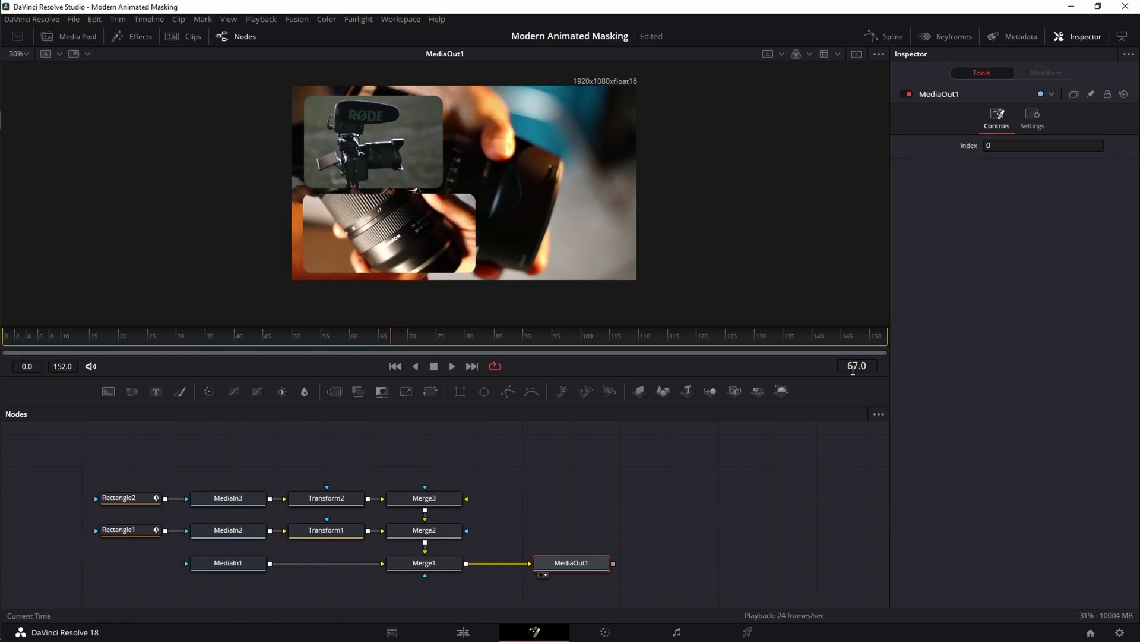
left_click(132, 531)
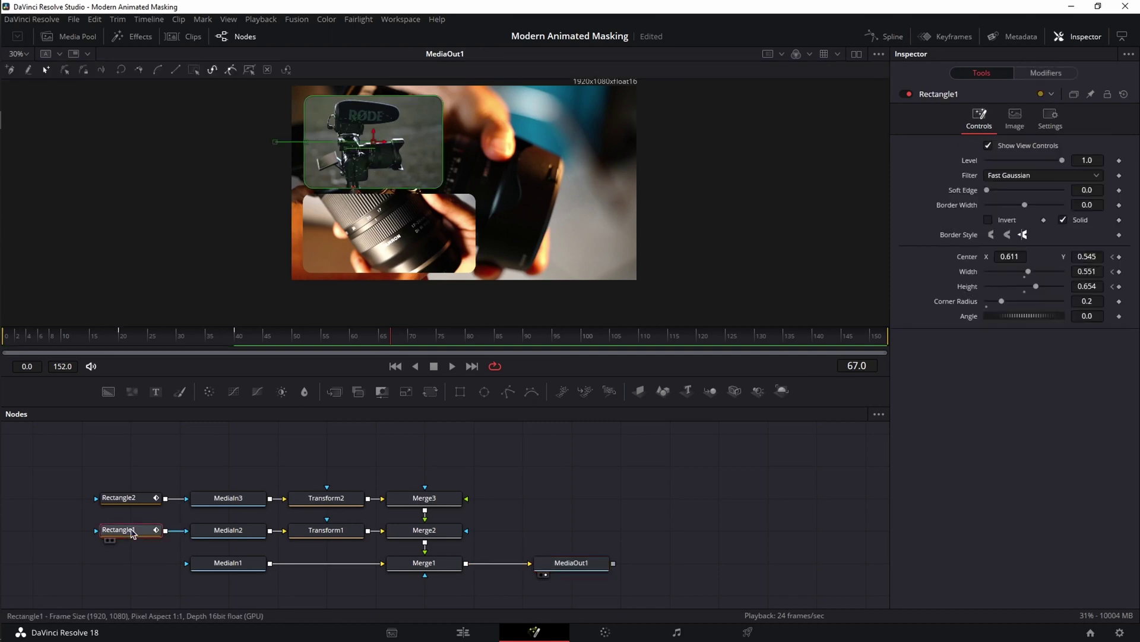
left_click(1119, 257)
left_click(1119, 286)
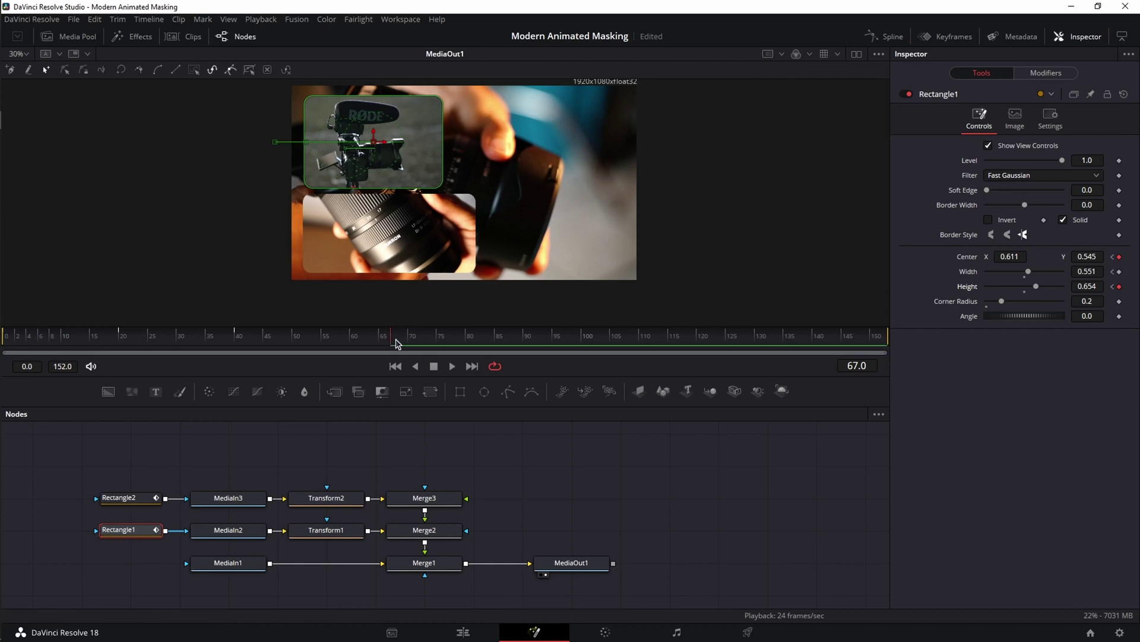
At frame 70, reduce Rectangle1's height to 0.52 and raise its center Y to 0.616
left_click_drag(396, 343, 411, 340)
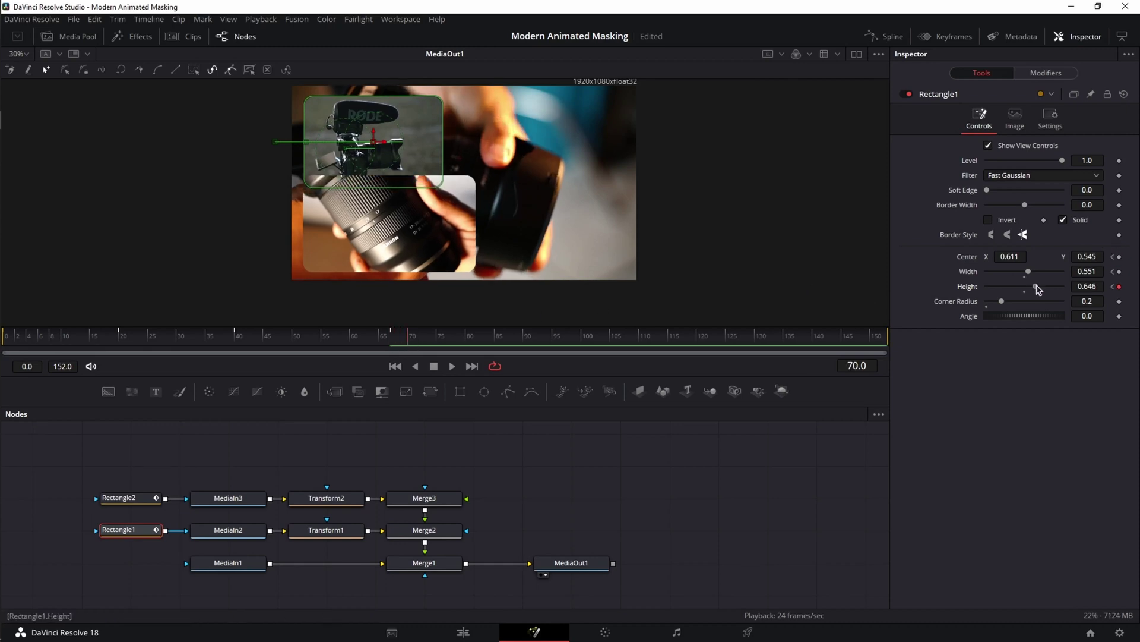
left_click_drag(1037, 287, 1026, 289)
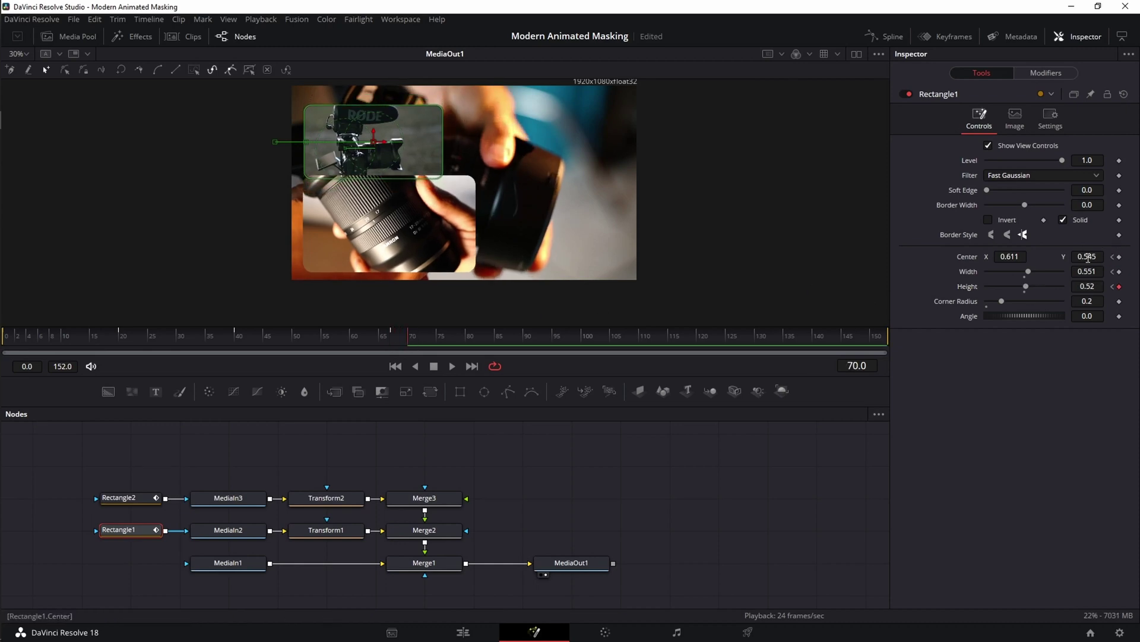
left_click(407, 340)
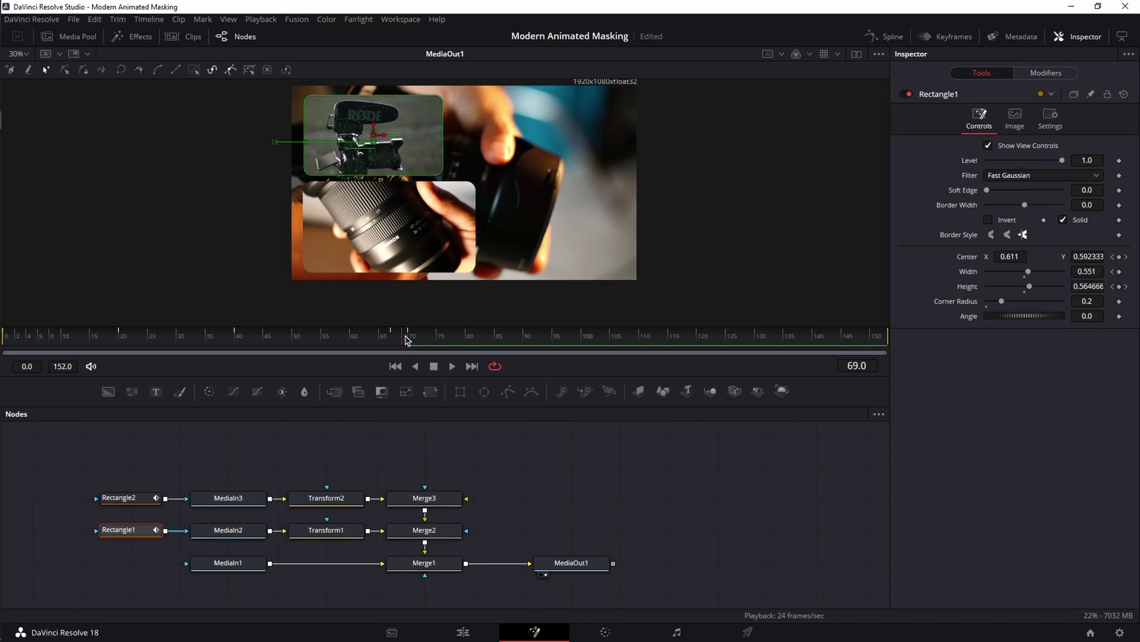
mouse_move(406, 340)
left_mouse_down()
mouse_move(394, 337)
mouse_move(408, 336)
left_mouse_up()
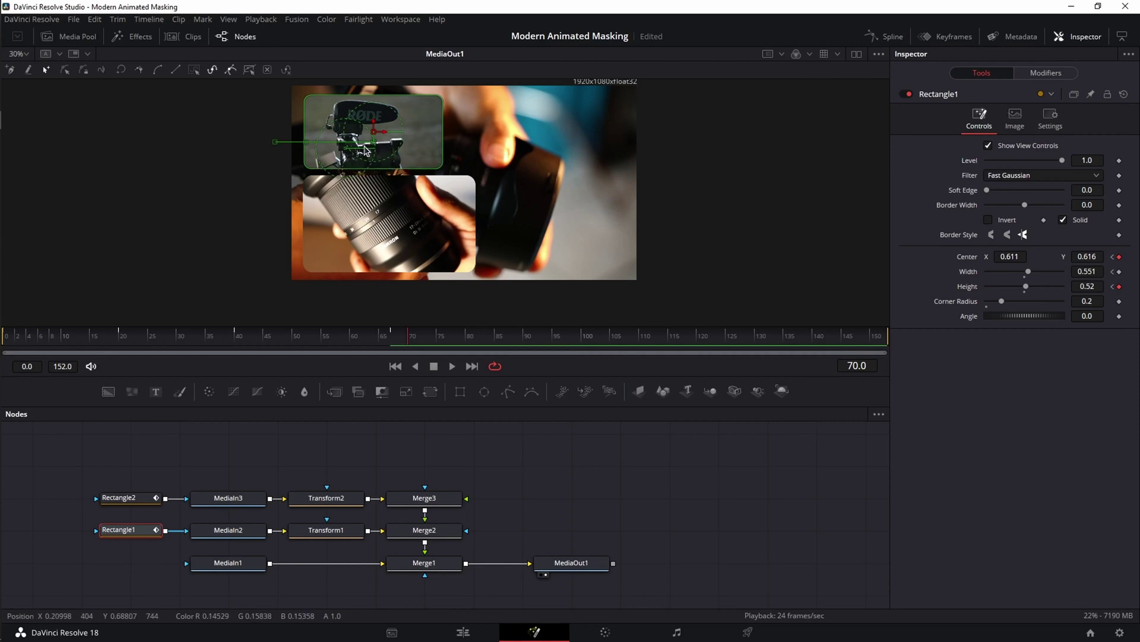
Keyframe Transform1's center at frame 67, and at frame 70 raise its center Y to about 0.714
left_click(349, 535)
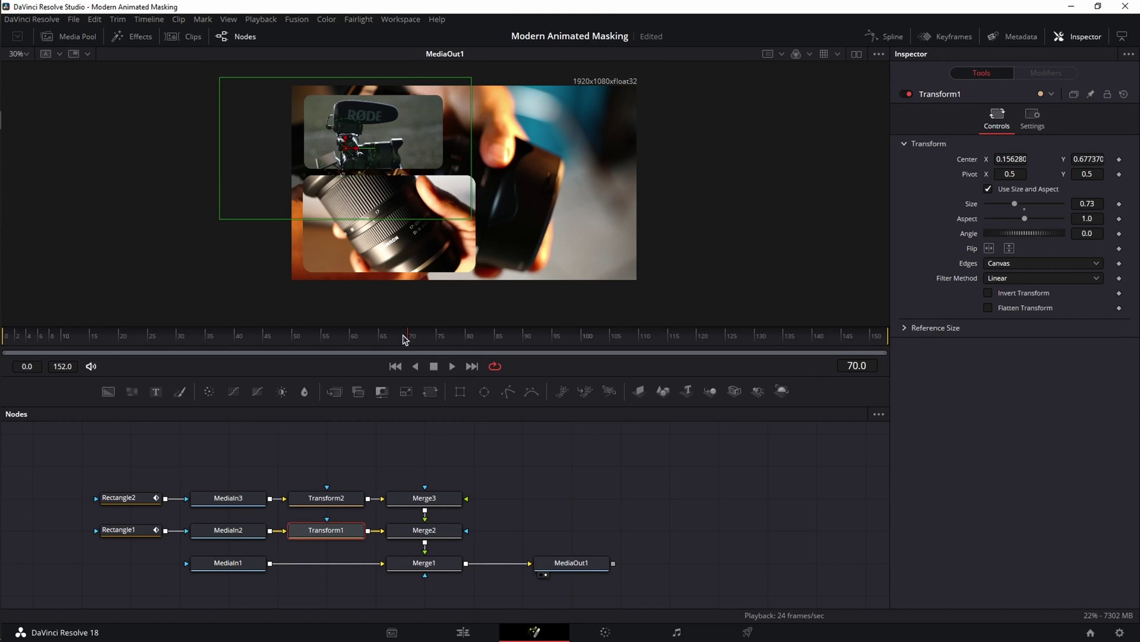
left_click_drag(405, 339, 391, 341)
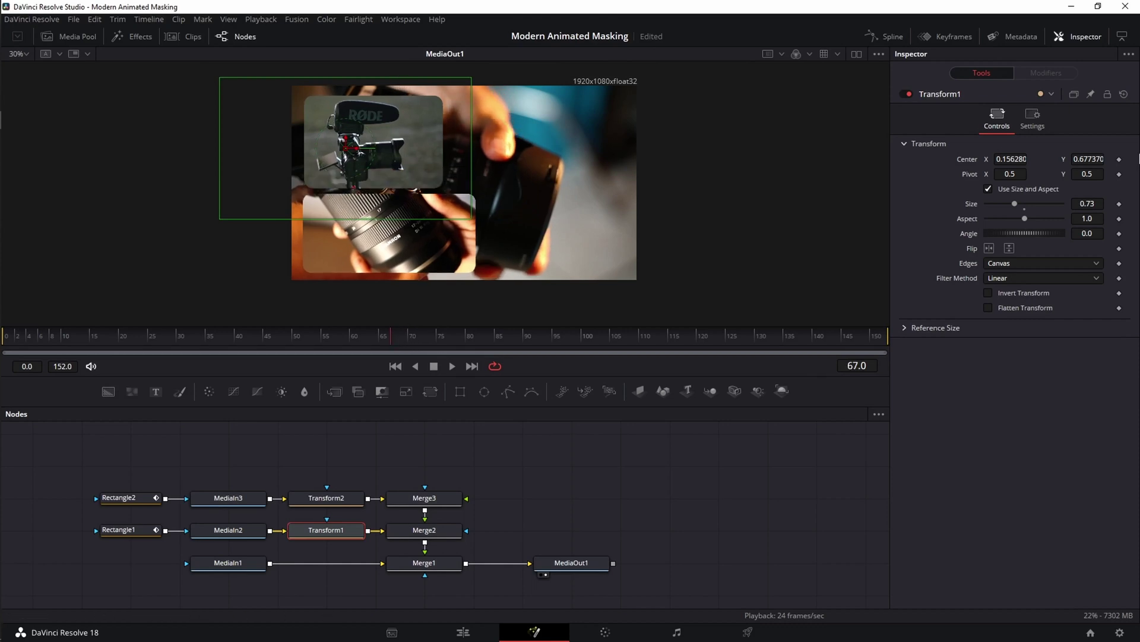
left_click(1120, 160)
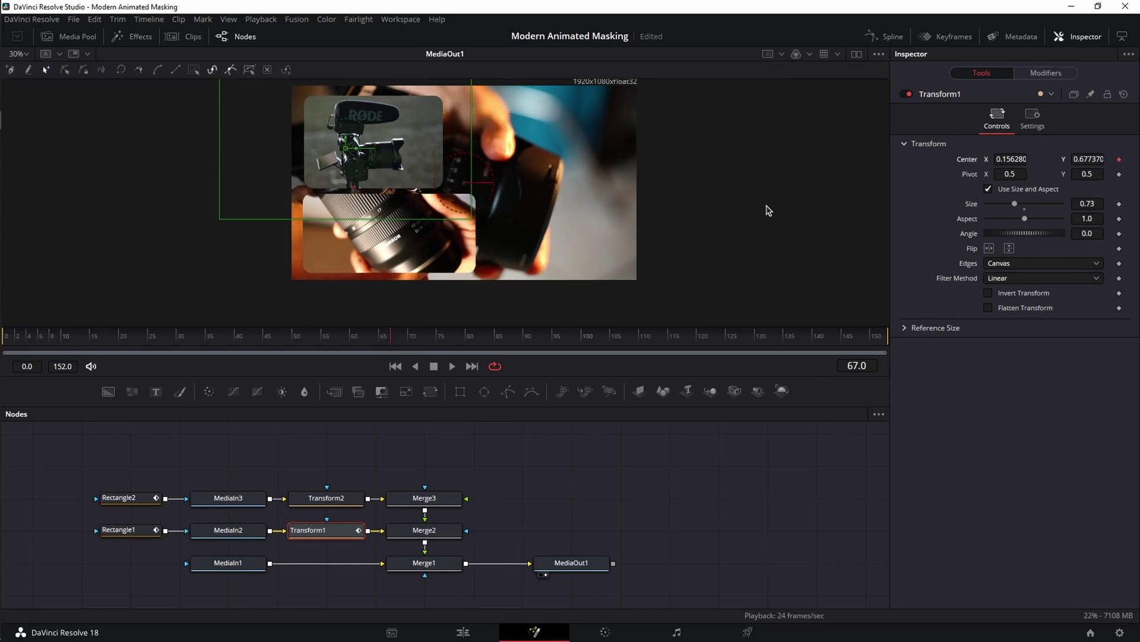
left_click(407, 339)
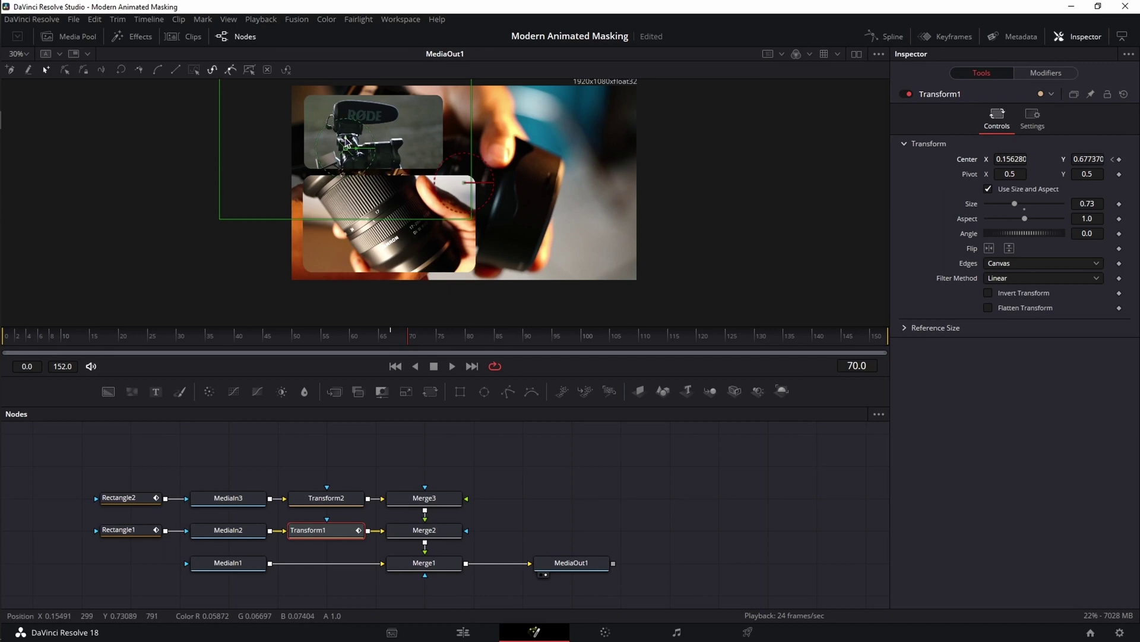
left_click_drag(346, 140, 346, 134)
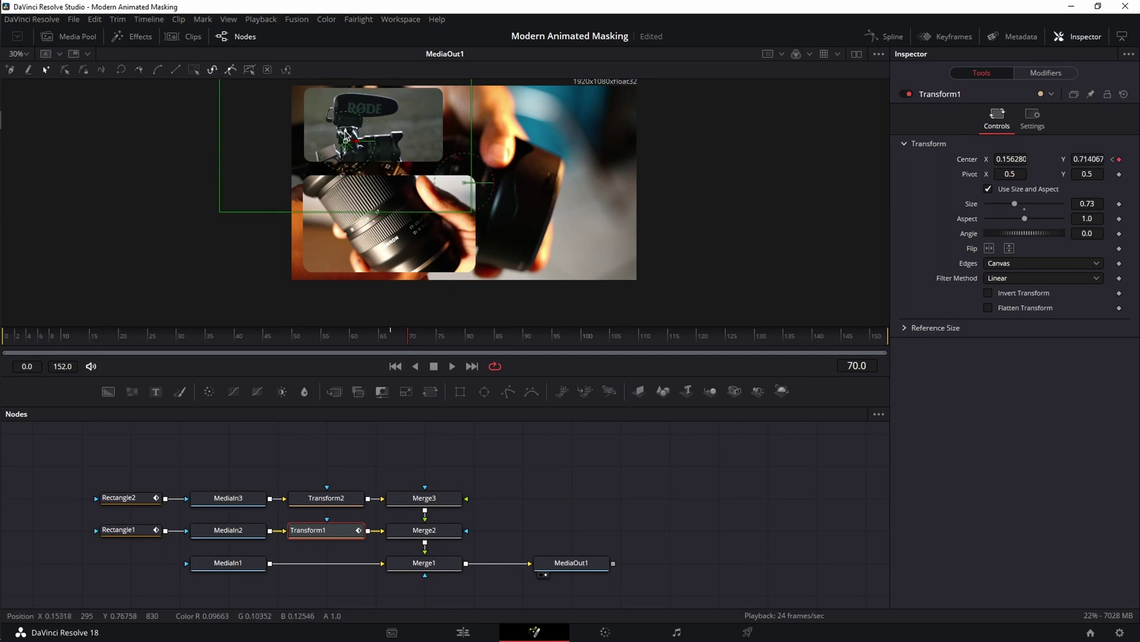
At frame 70, lower Rectangle1's center Y to about 0.595 and try a height of 0.583
left_click(143, 535)
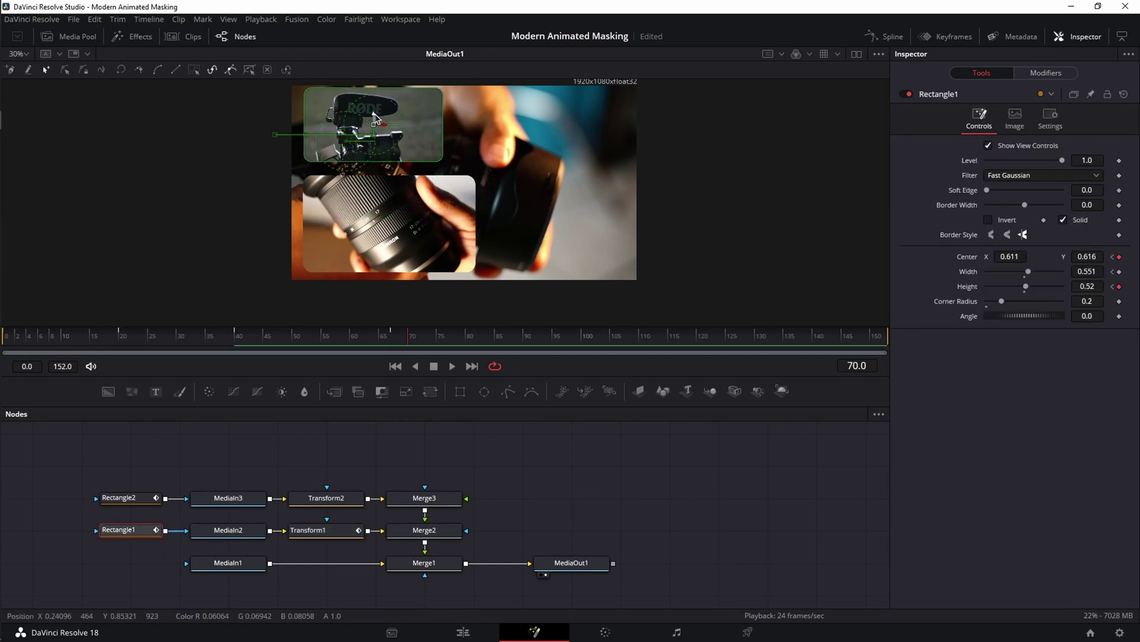
left_click_drag(375, 116, 375, 116)
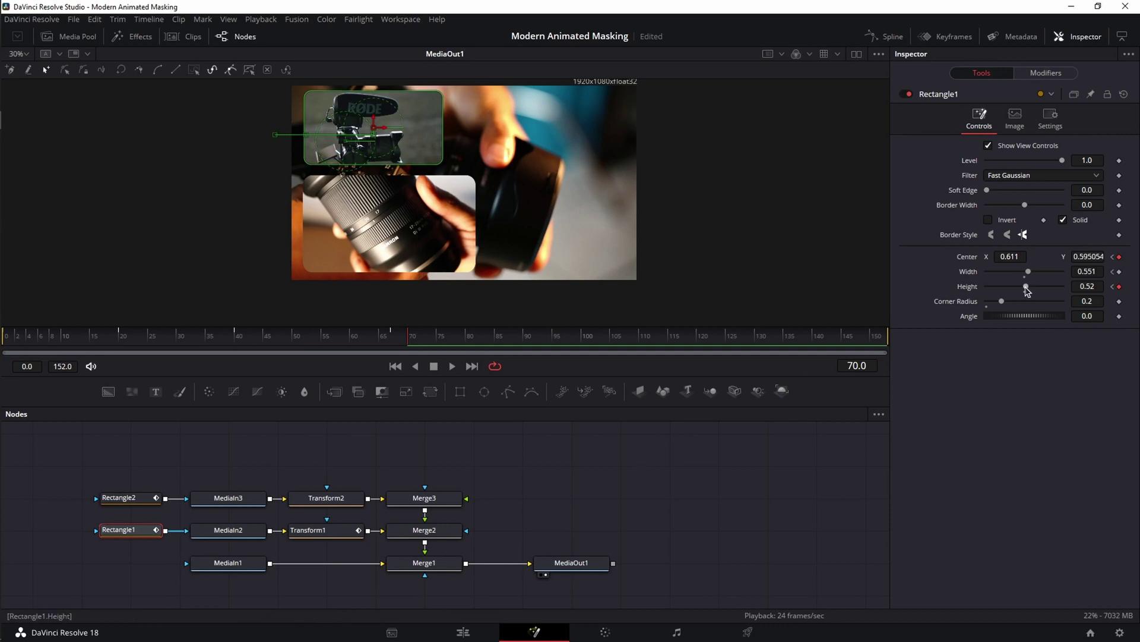
left_click_drag(1028, 290, 1033, 290)
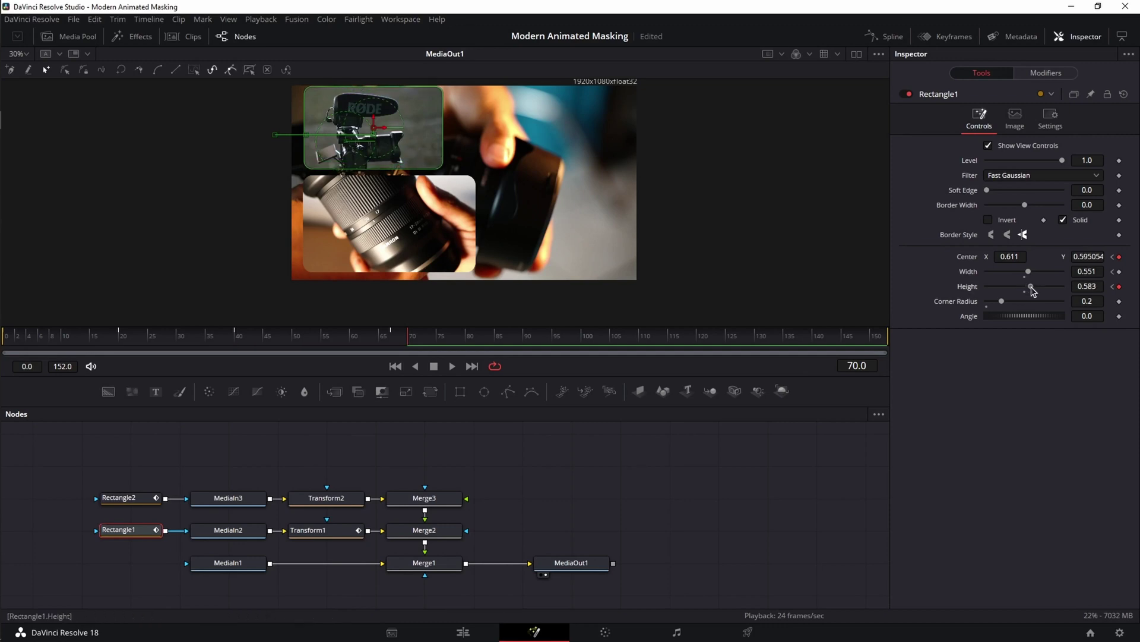
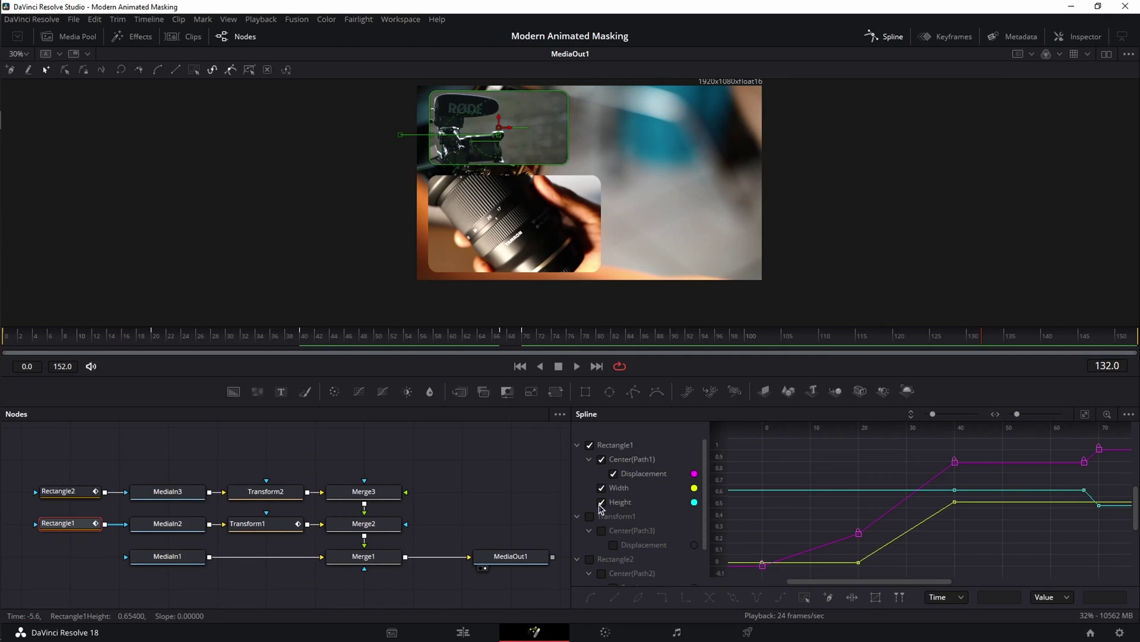
Isolate Rectangle1's center displacement curve in the Spline editor and smooth its keyframes from frame 0 to frame 70
left_click(601, 502)
left_click(602, 488)
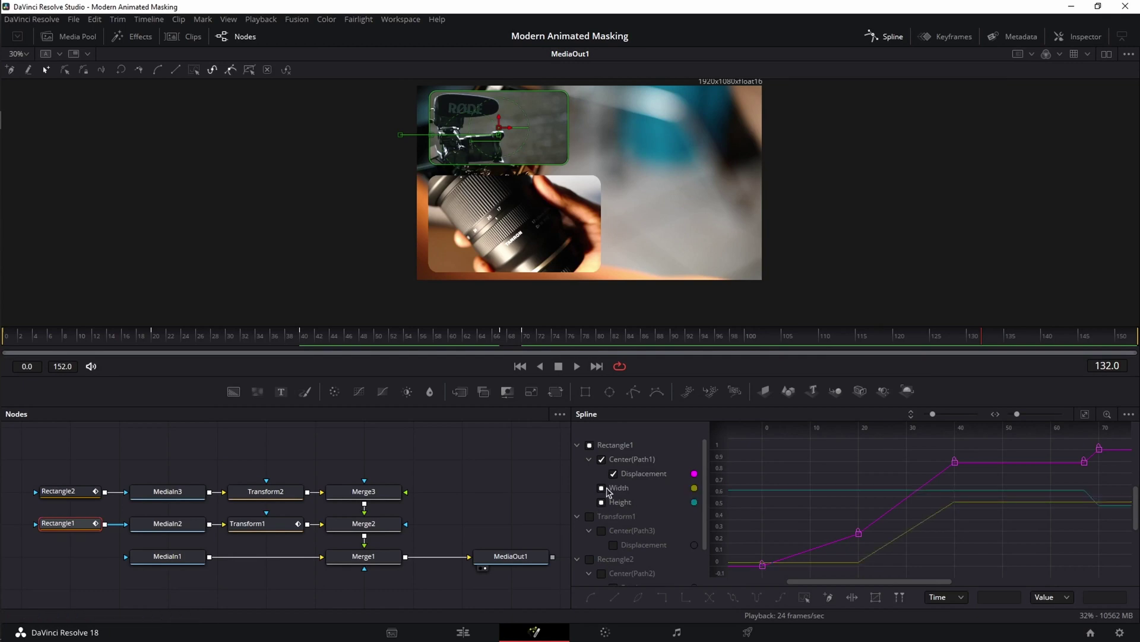
left_click(647, 478)
left_click_drag(968, 450, 755, 567)
key("s")
left_click_drag(1115, 443, 1069, 472)
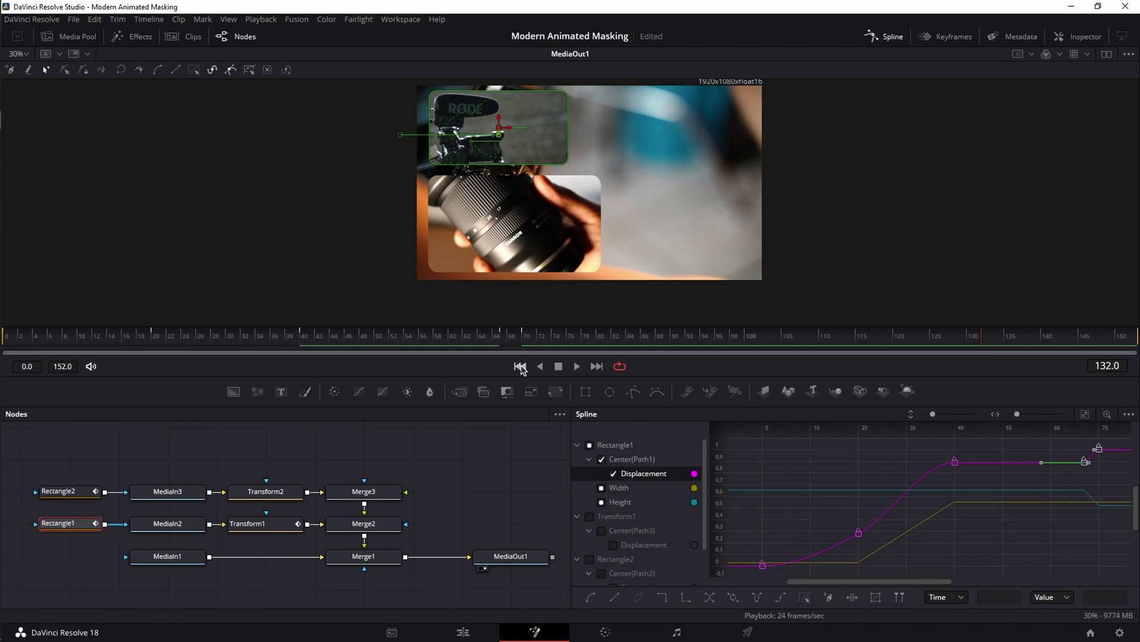
Play back the animation from the first frame to check the smoothed motion, stopping once both masked clips are in place
left_click(520, 366)
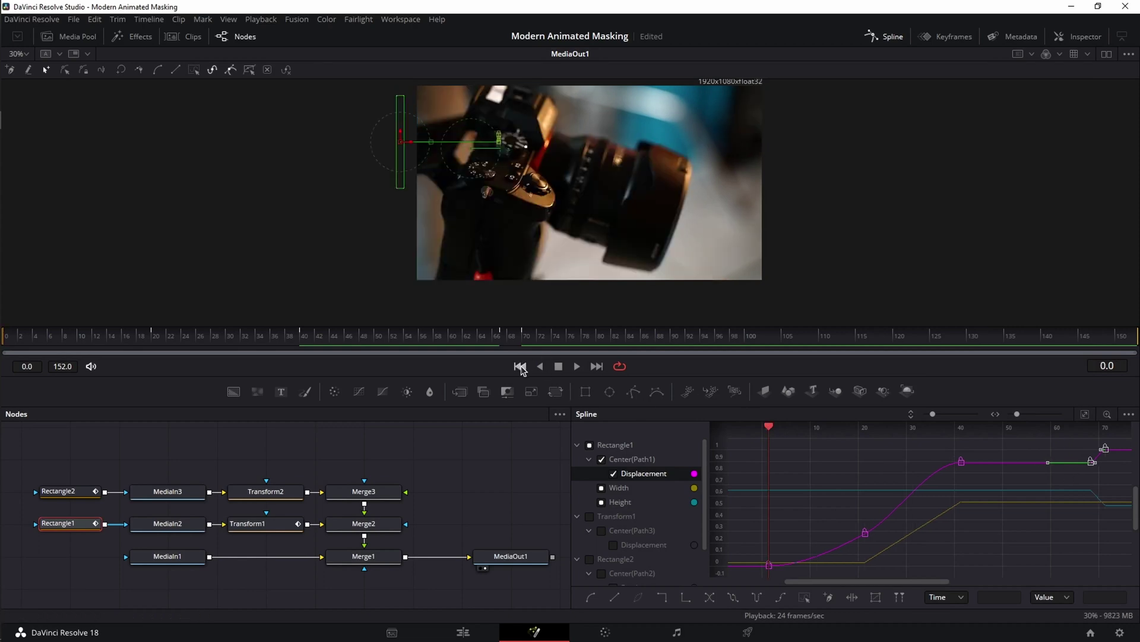
left_click(576, 367)
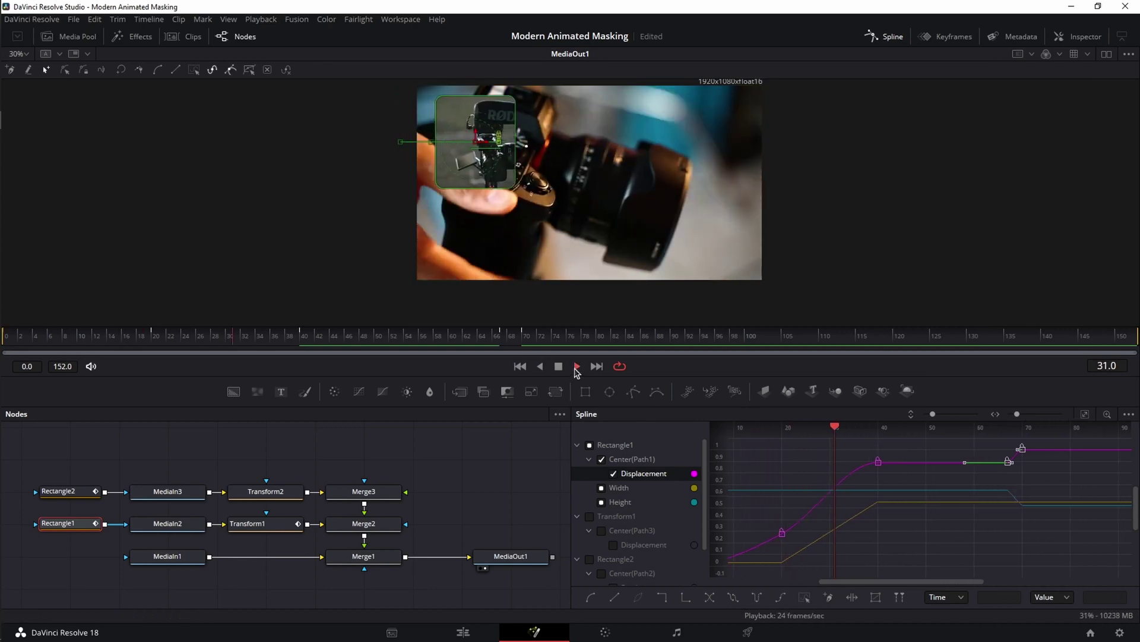
left_click(559, 366)
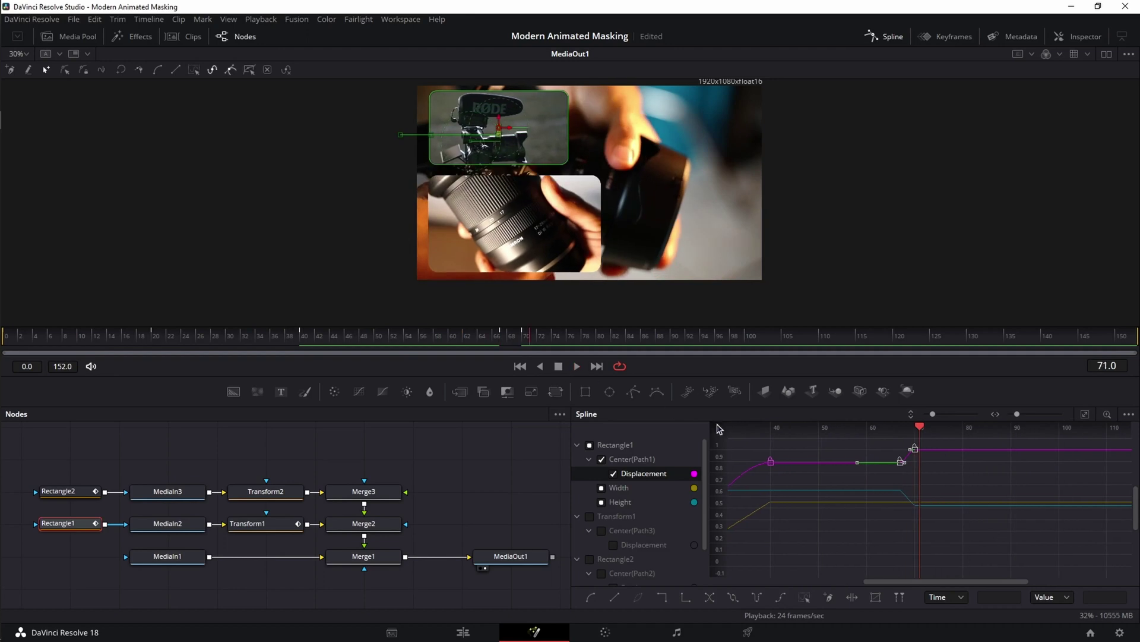
Isolate Rectangle1's width curve in the Spline editor and smooth its keyframes at frames 20 and 40
left_click(615, 476)
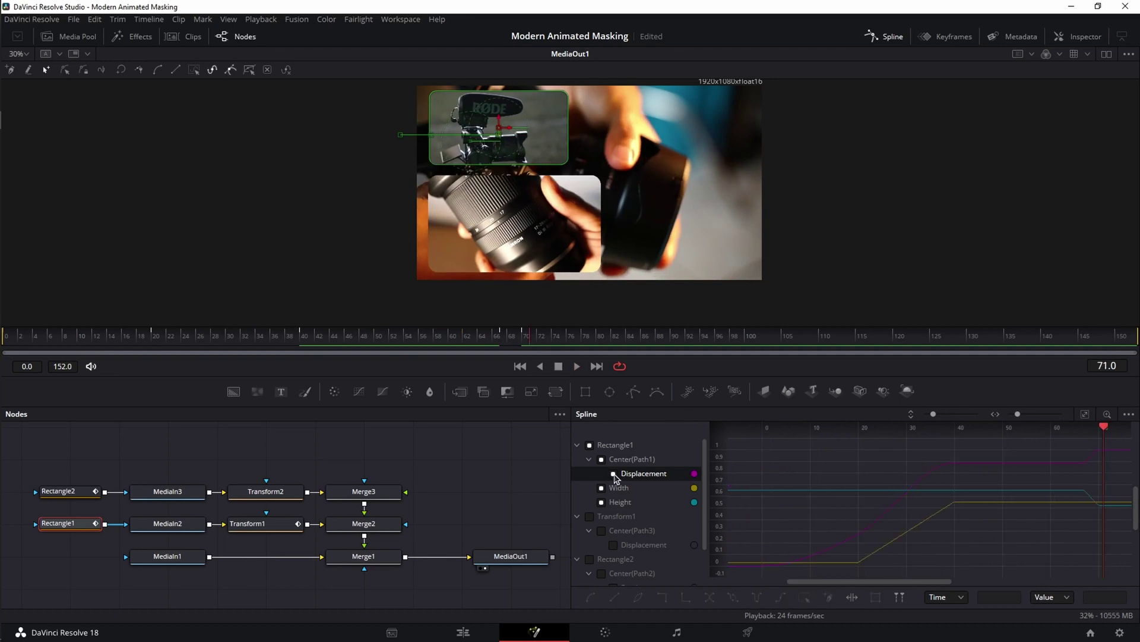
left_click(602, 488)
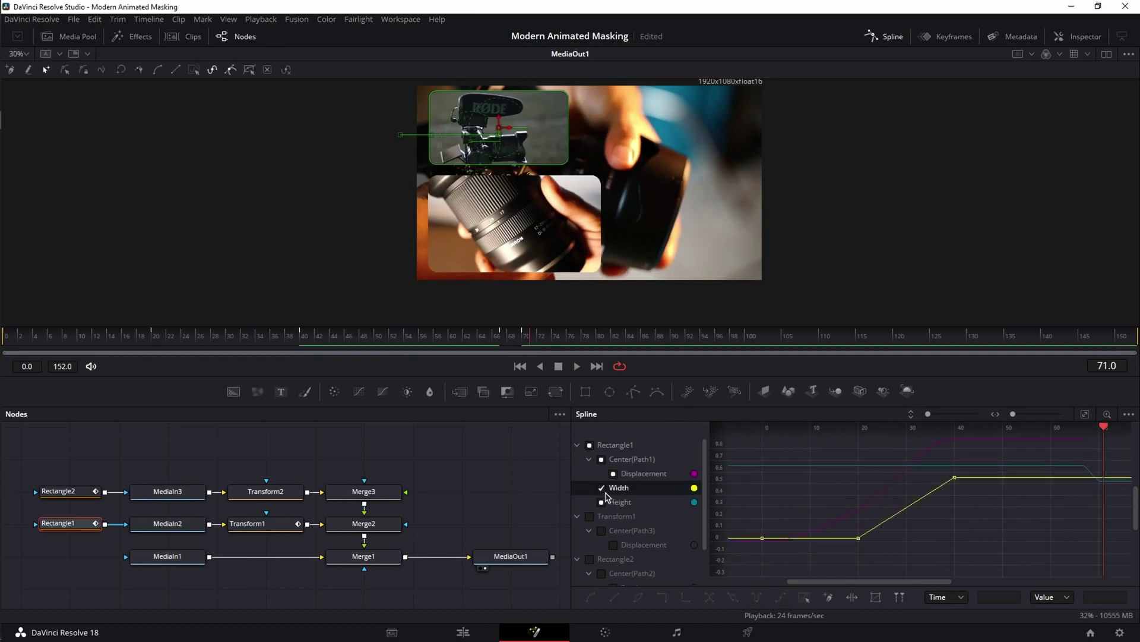
left_click_drag(978, 463, 840, 555)
key("shift+s")
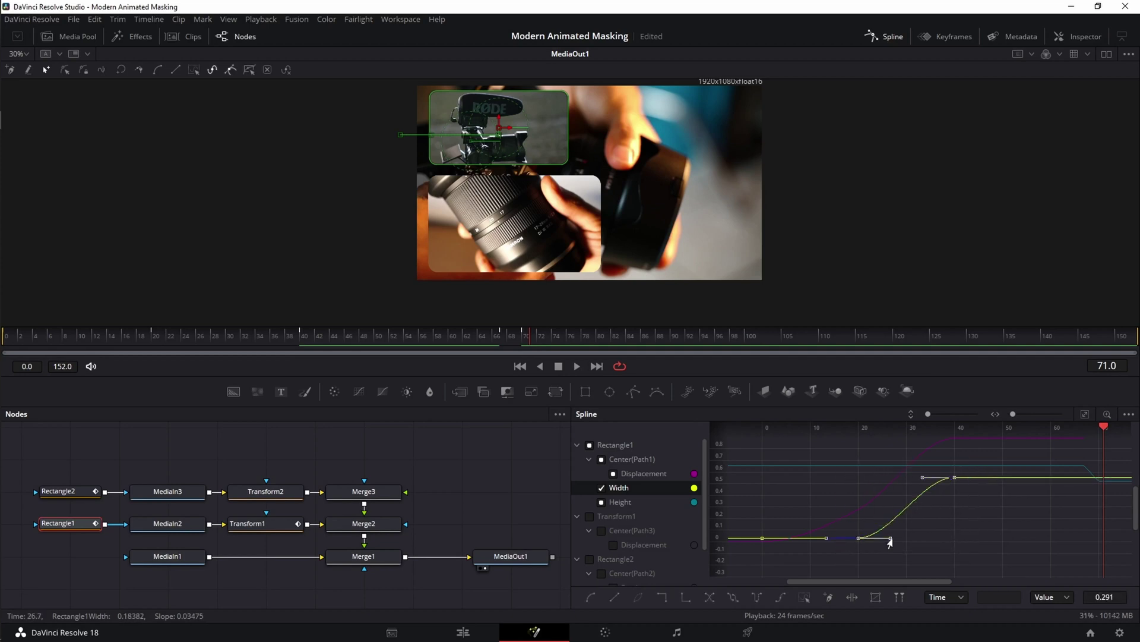
Raise the outgoing handle of Rectangle1's width curve at frame 20 to steepen its start, and play back the animation
left_click_drag(889, 539, 884, 527)
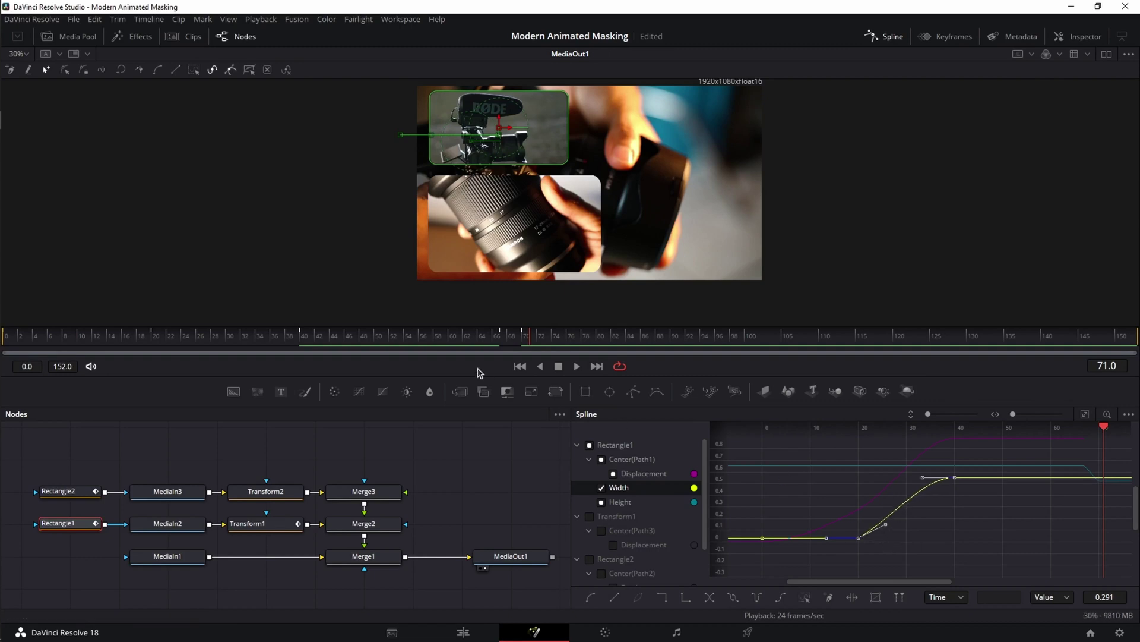
left_click(576, 366)
left_click(576, 366)
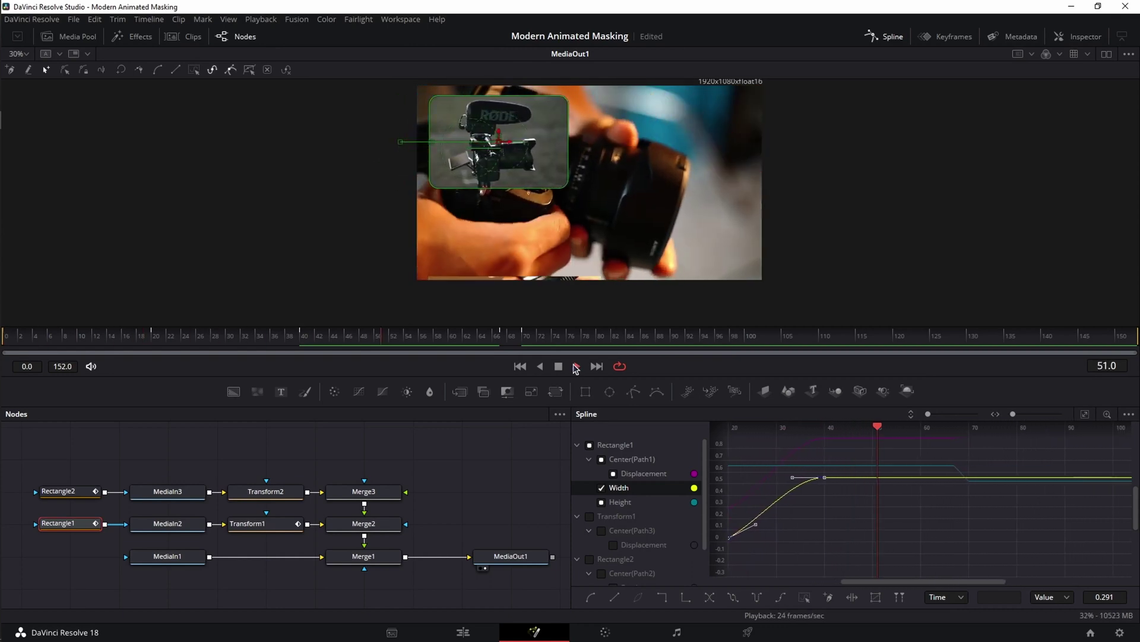
Isolate Rectangle1's height curve in the Spline editor and smooth its keyframes at frames 67 and 70
left_click(602, 487)
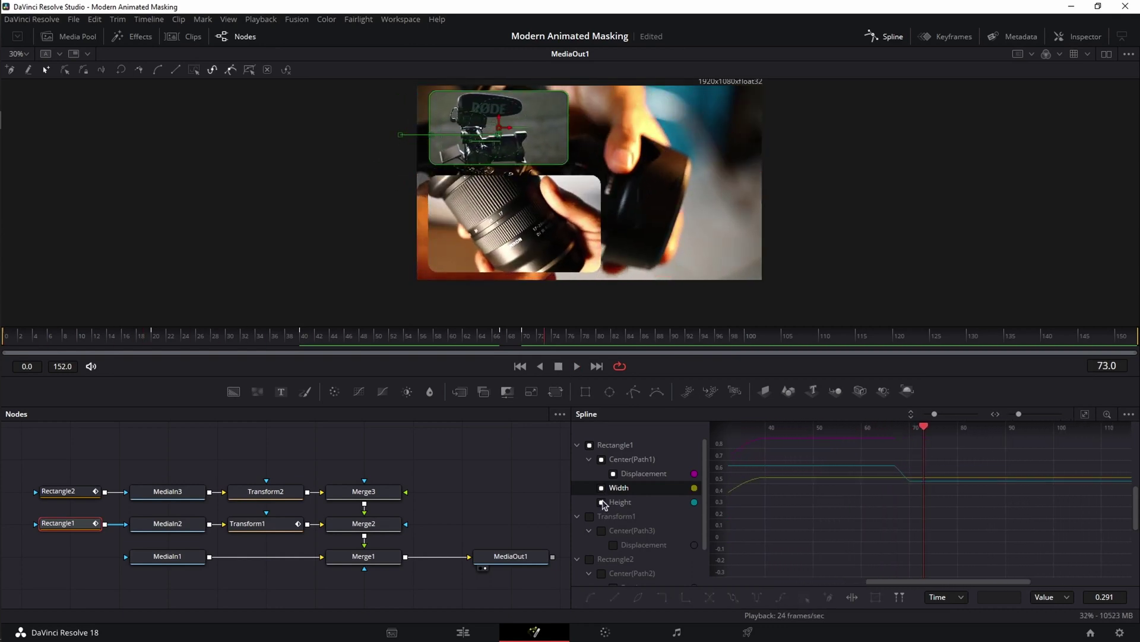
left_click(602, 501)
left_click_drag(881, 493, 930, 527)
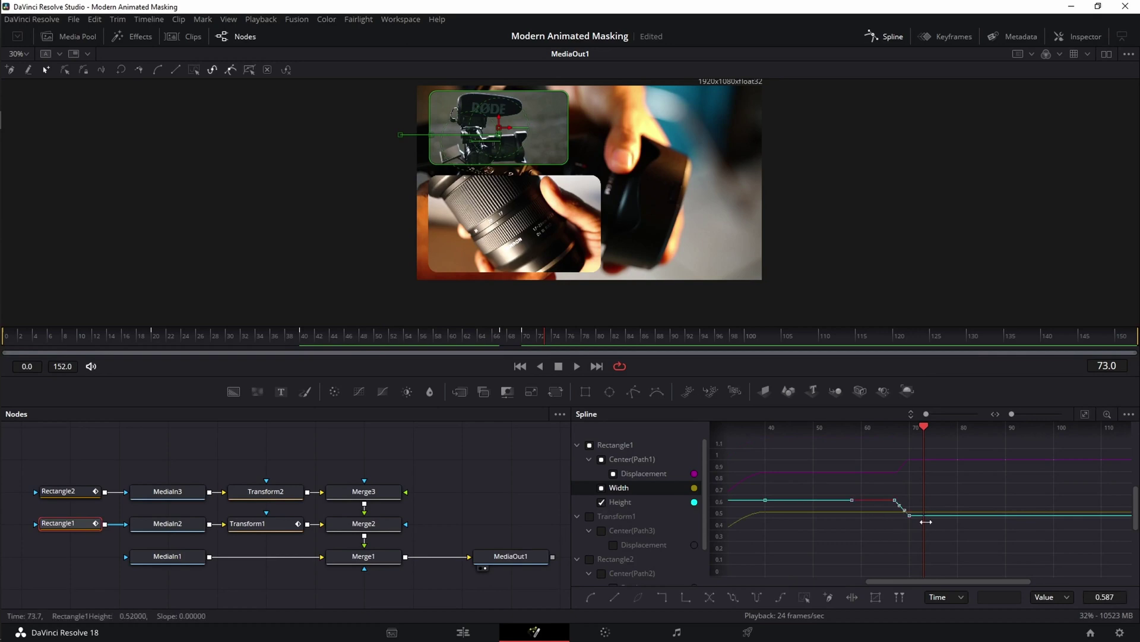
left_click(906, 477)
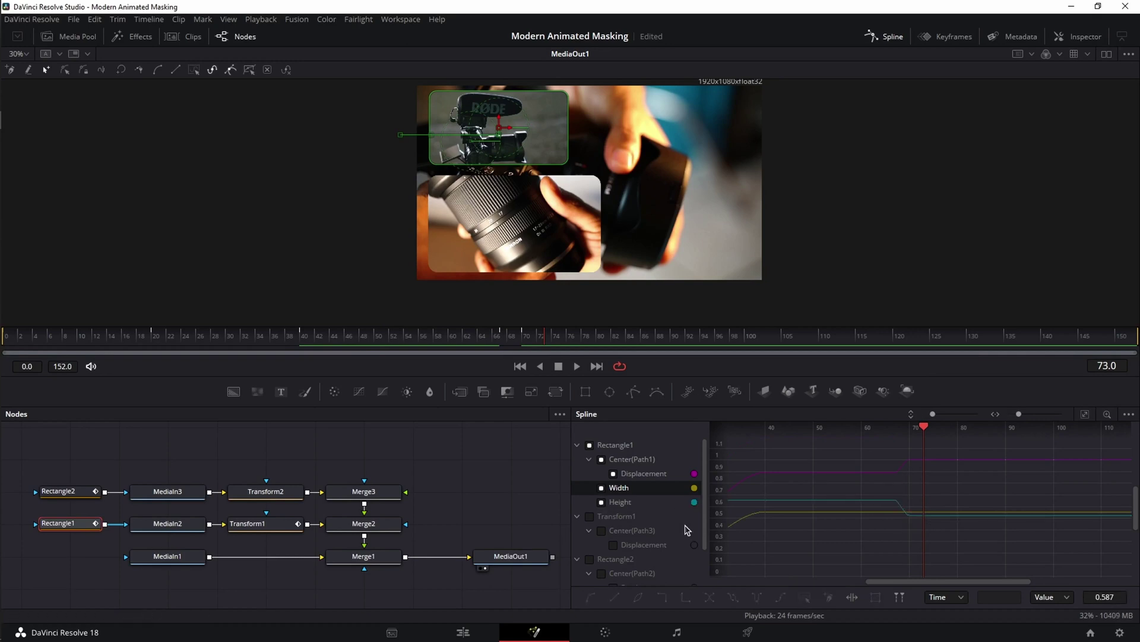
Show Transform1's center displacement curve in the Spline editor, fit it to view, and smooth its keyframes at frames 67 and 70
left_click(613, 546)
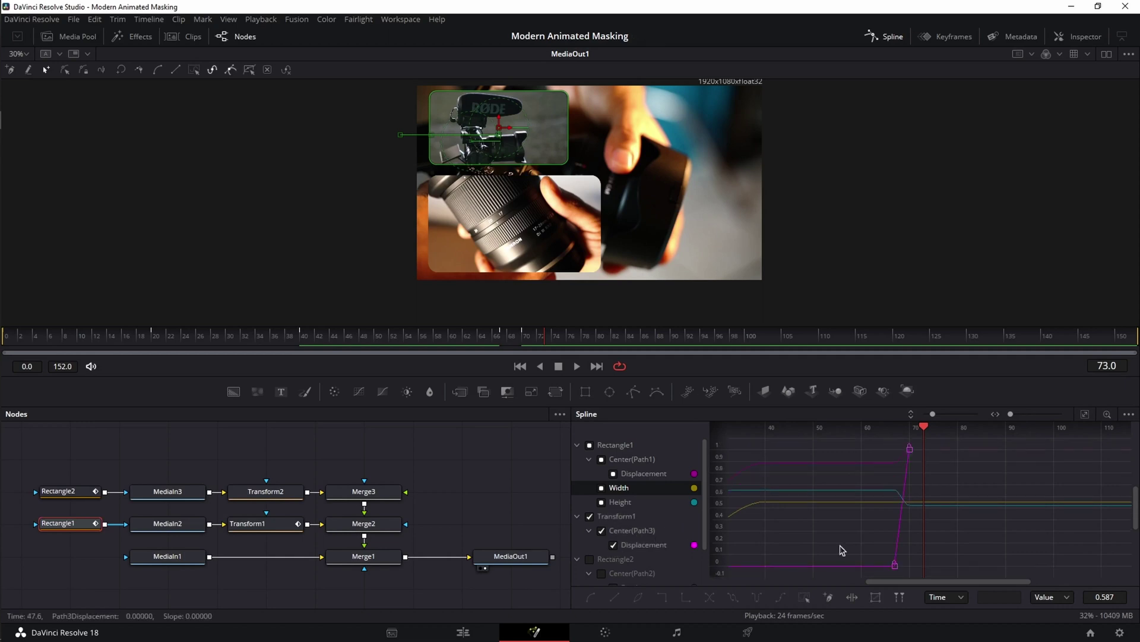
key("f")
left_click_drag(1119, 442, 744, 581)
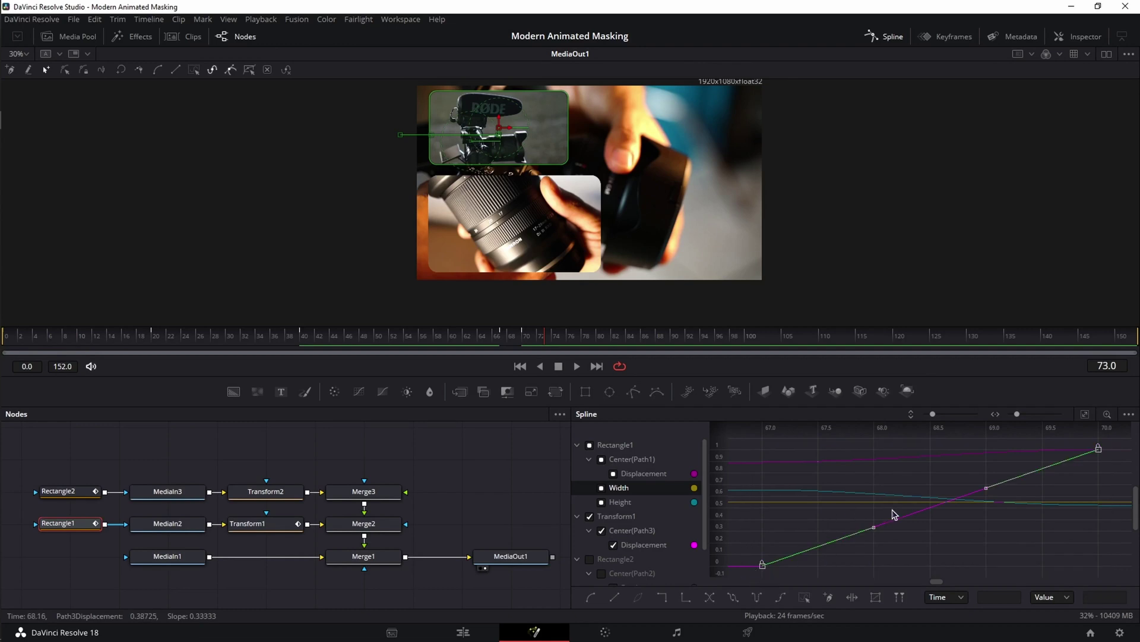
key("shift+s")
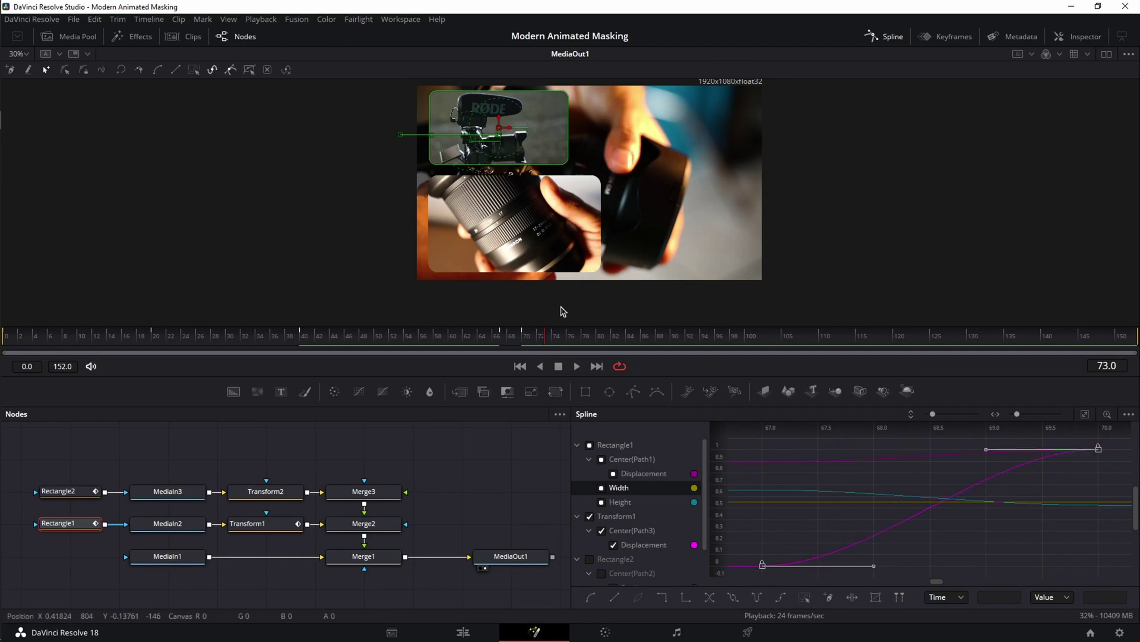
Isolate Rectangle2's center displacement curve and smooth its keyframes at frames 40, 55 and 70
scroll(653, 518, "down", 2)
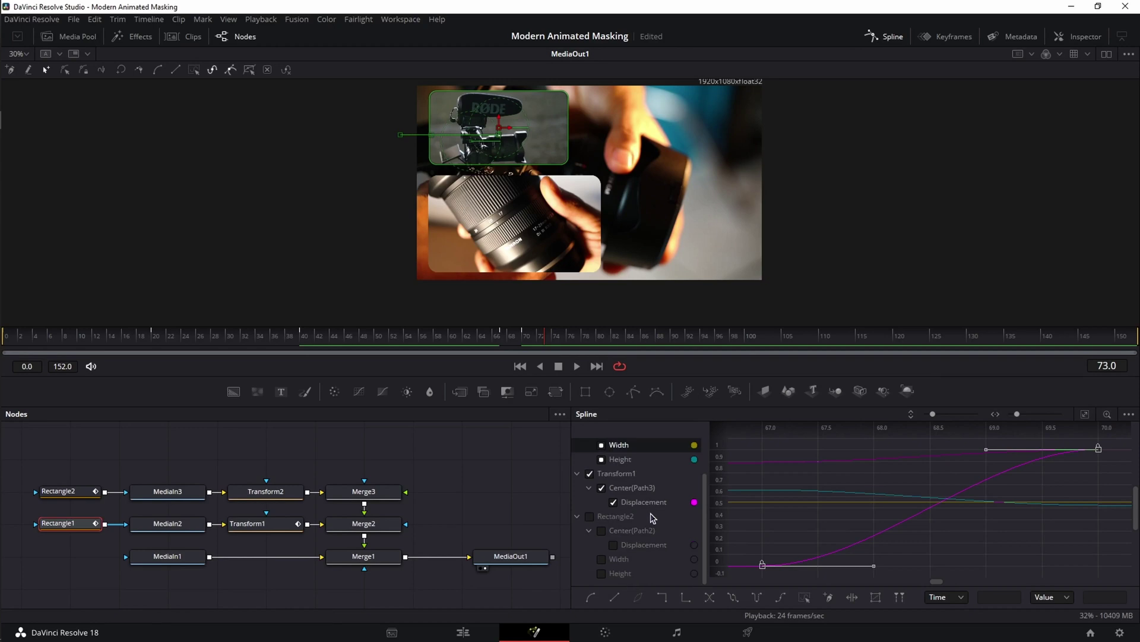
left_click(613, 546)
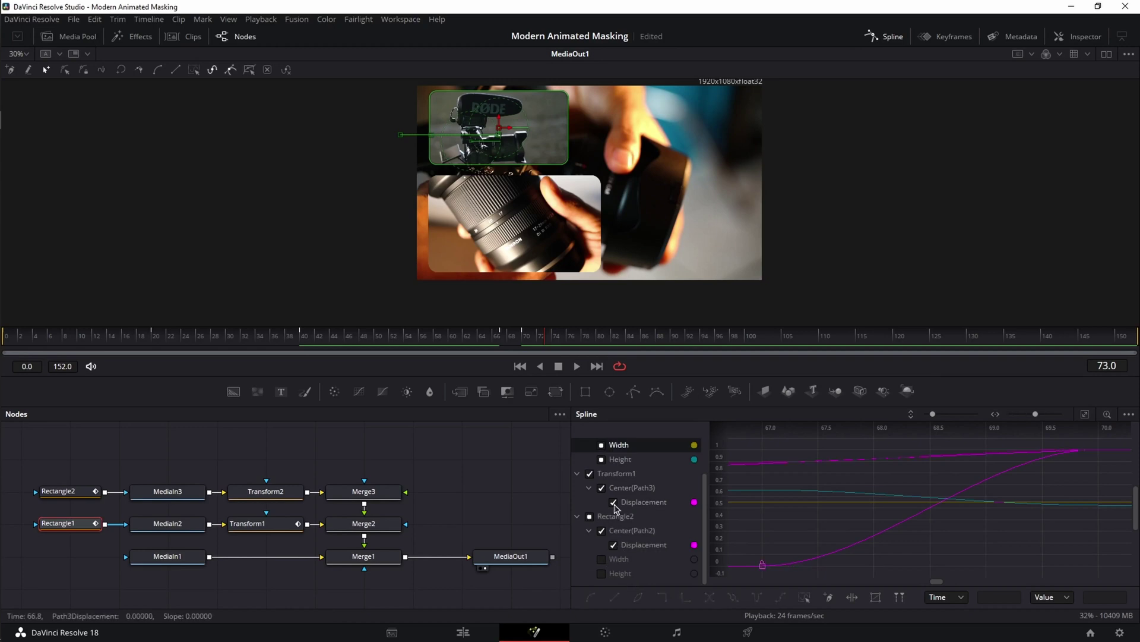
left_click(590, 474)
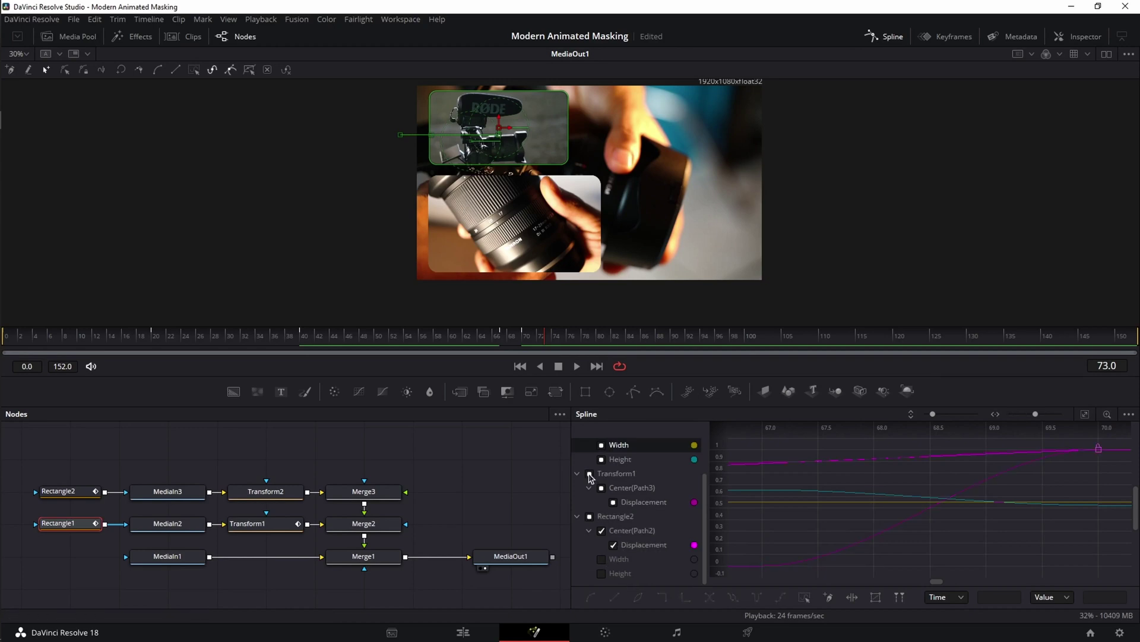
left_click_drag(1115, 442, 769, 574)
key("shift+s")
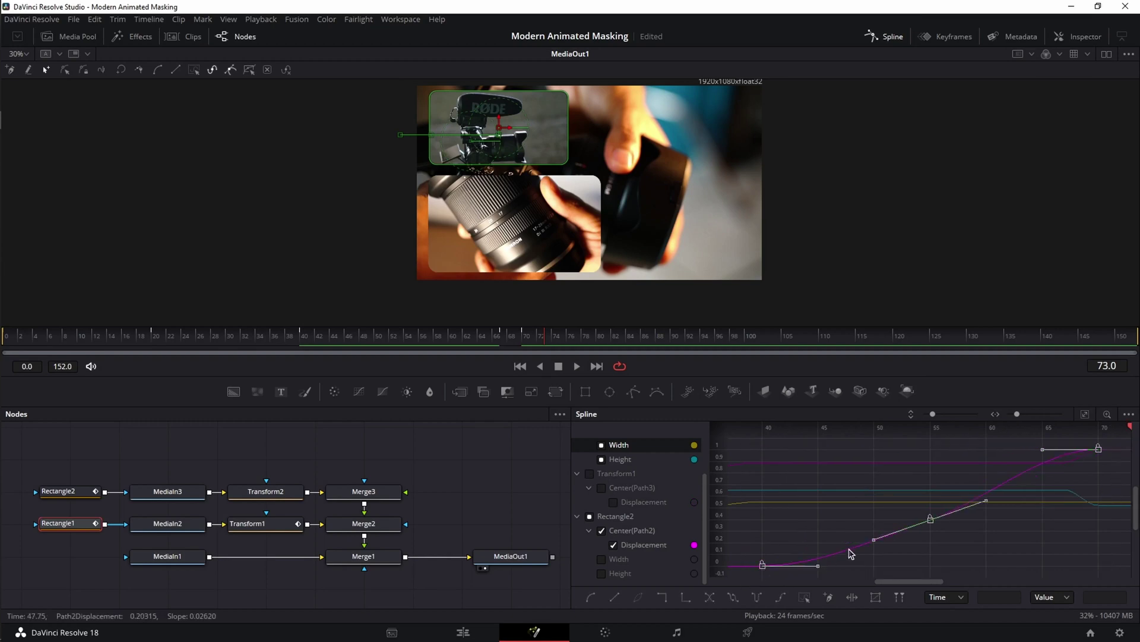
left_click(784, 549)
Display Rectangle2's width and height curves, isolate the height curve, and smooth its keyframes at frames 55 and 70
left_click(602, 559)
left_click(602, 573)
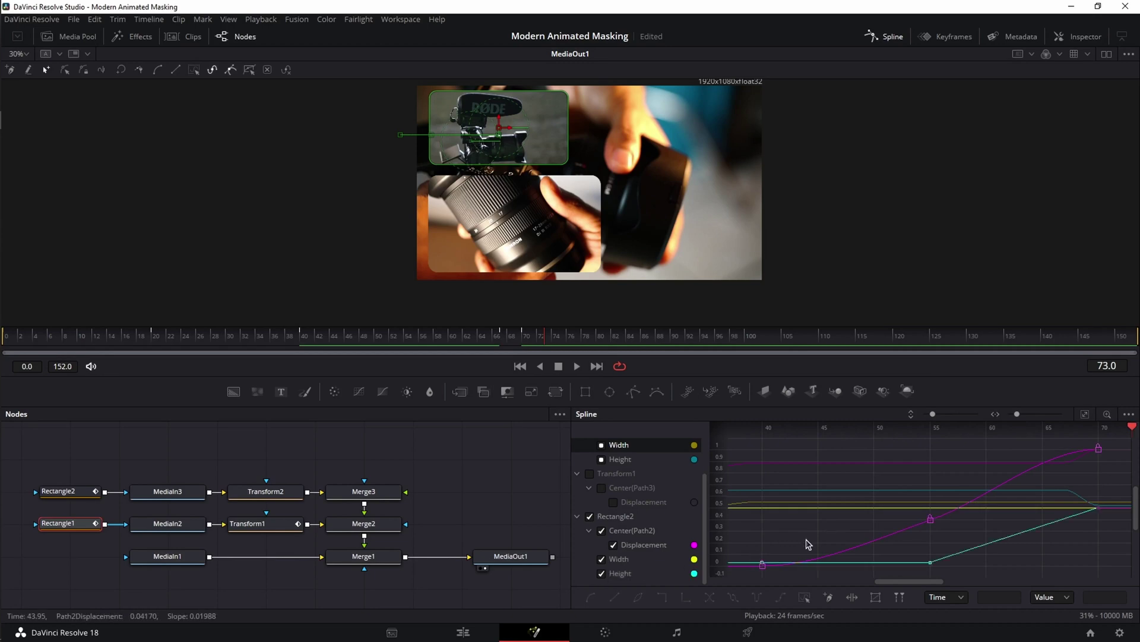
left_click(614, 547)
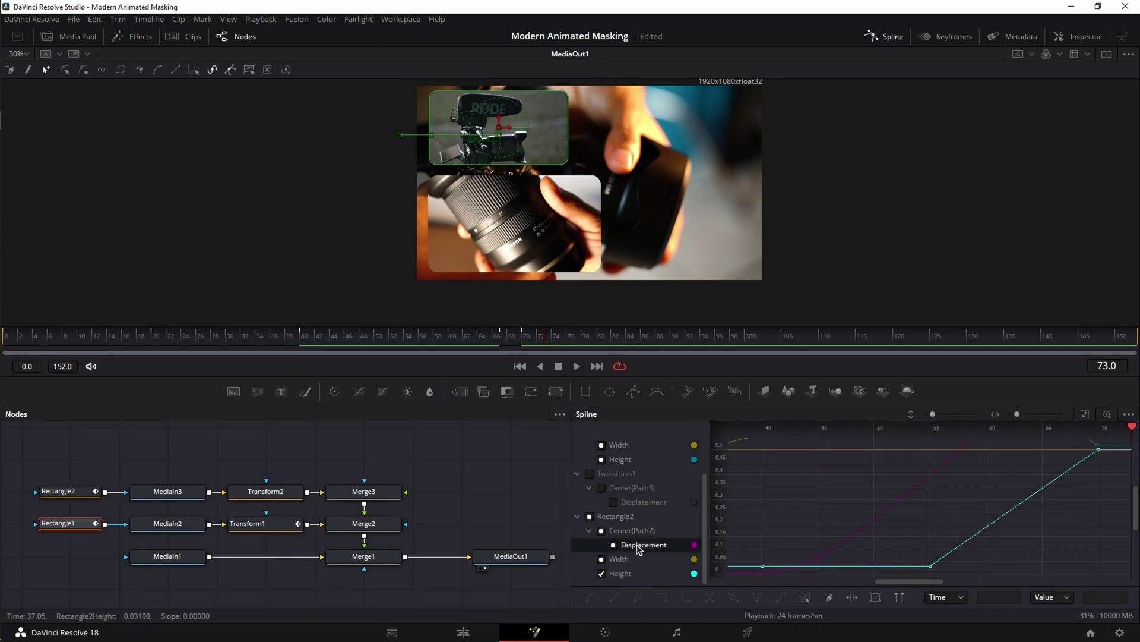
left_click_drag(1113, 443, 909, 575)
key("shift+s")
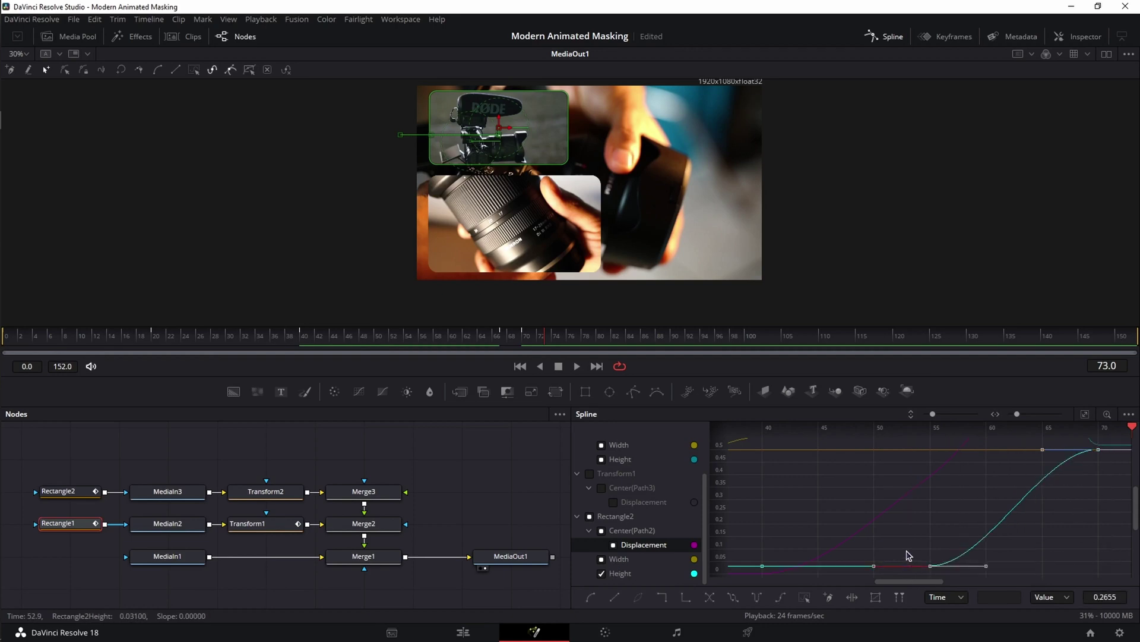
Play back the animation from the first frame, stop once both clips are in place, and scrub back to frame 66 to check the masks' spacing
left_click(520, 366)
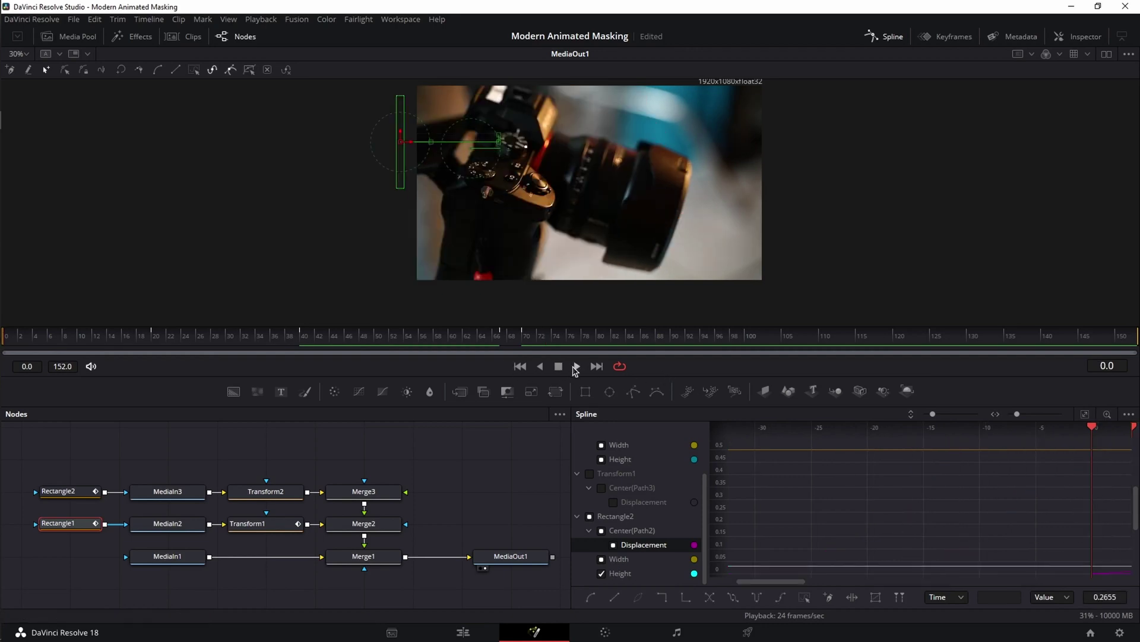
left_click(577, 367)
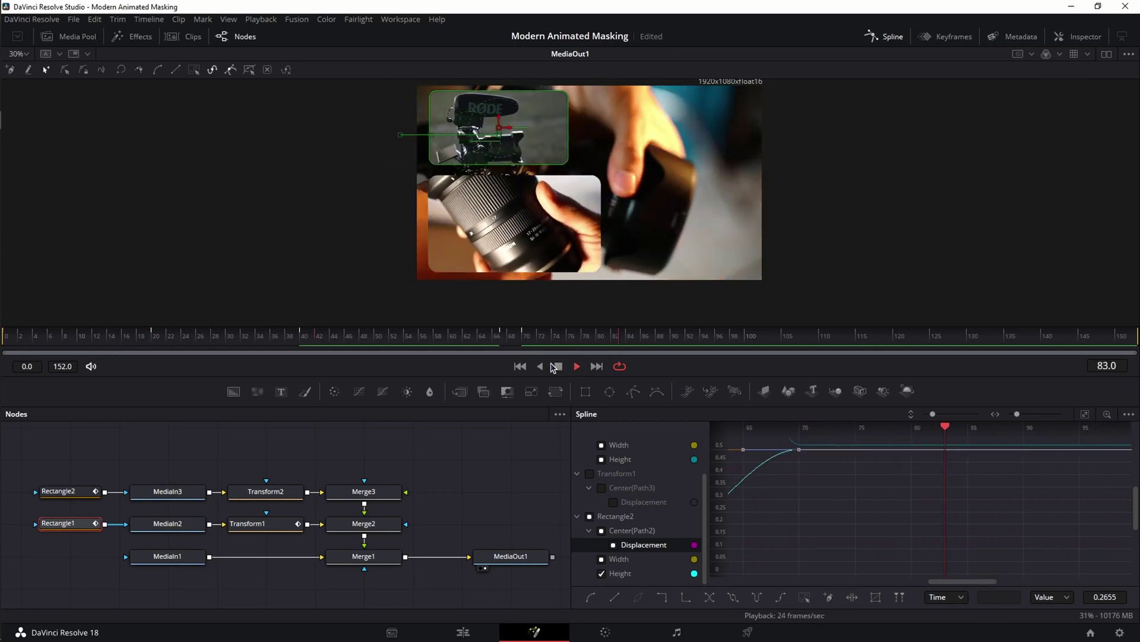
left_click(558, 367)
left_click(507, 343)
mouse_move(501, 338)
left_mouse_down()
mouse_move(524, 339)
mouse_move(485, 343)
mouse_move(496, 343)
left_mouse_up()
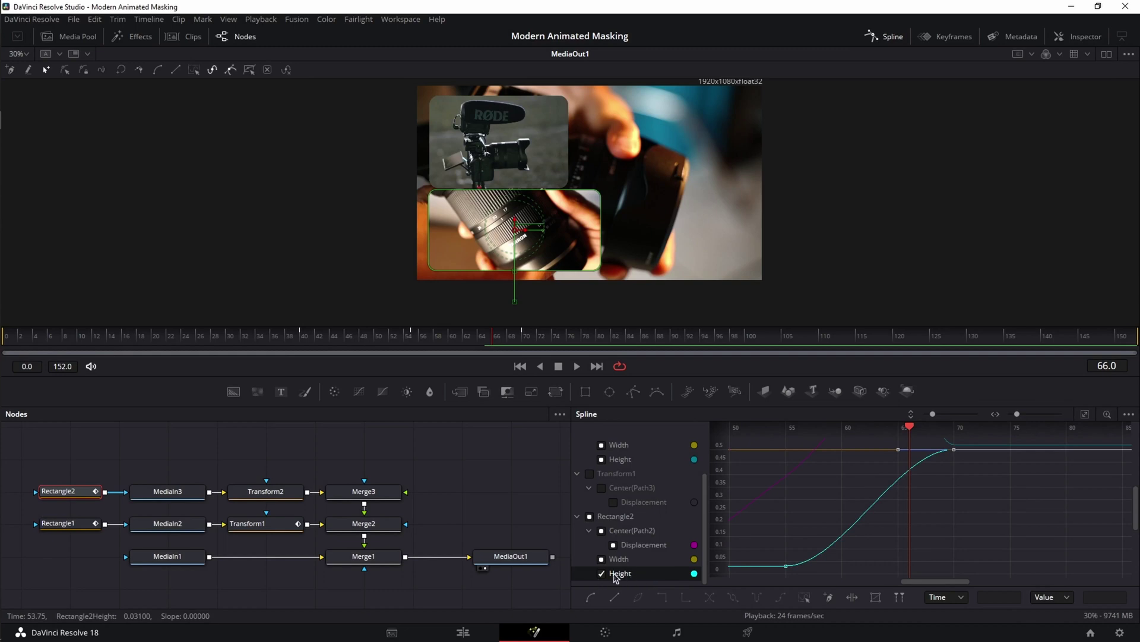
Move the final keyframe of Rectangle2's height curve to frame 74 and scrub through the transition to check it
left_click(953, 451)
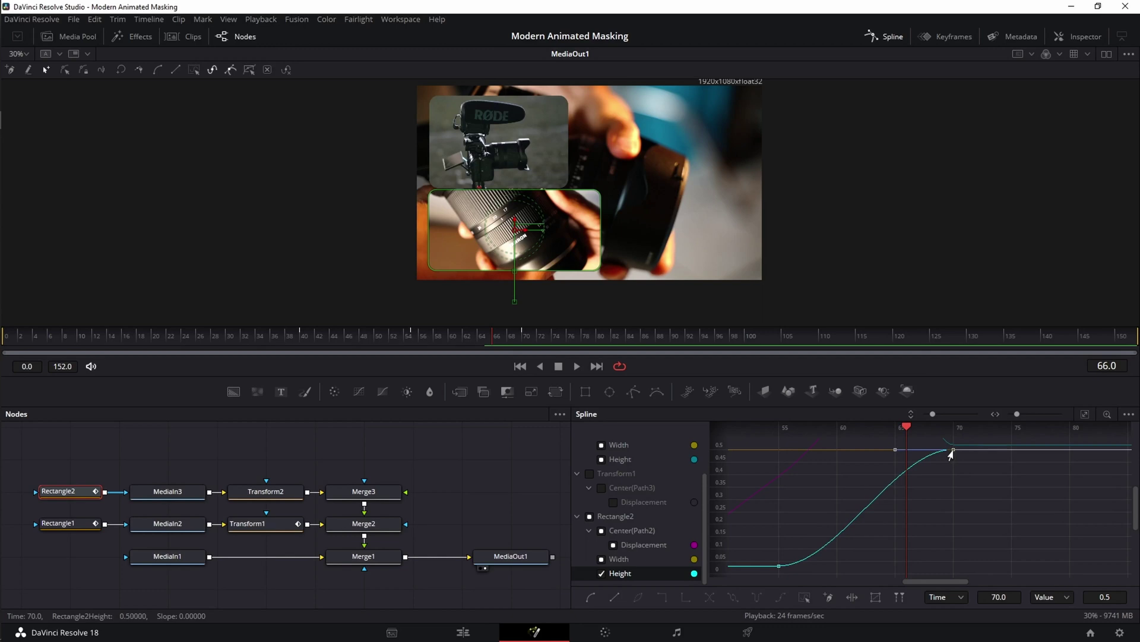
left_click_drag(951, 454, 993, 454)
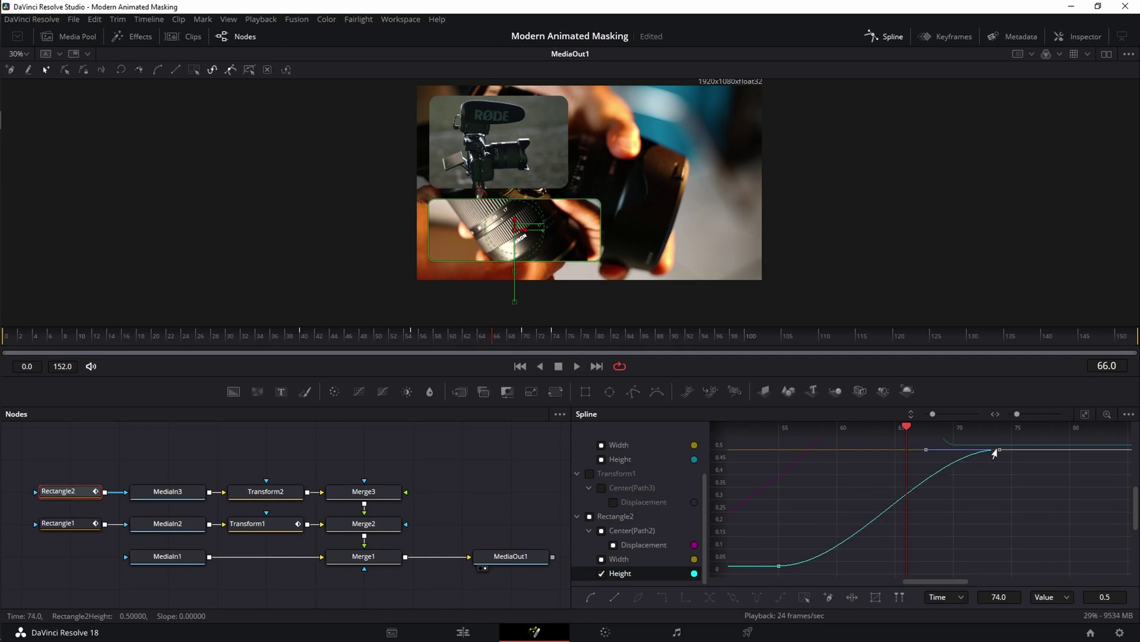
left_click_drag(498, 339, 530, 338)
Select MediaOut1, play the animation from the first frame, and scrub past frame 69 to review the spacing between the two masks
left_click(511, 556)
key("Home")
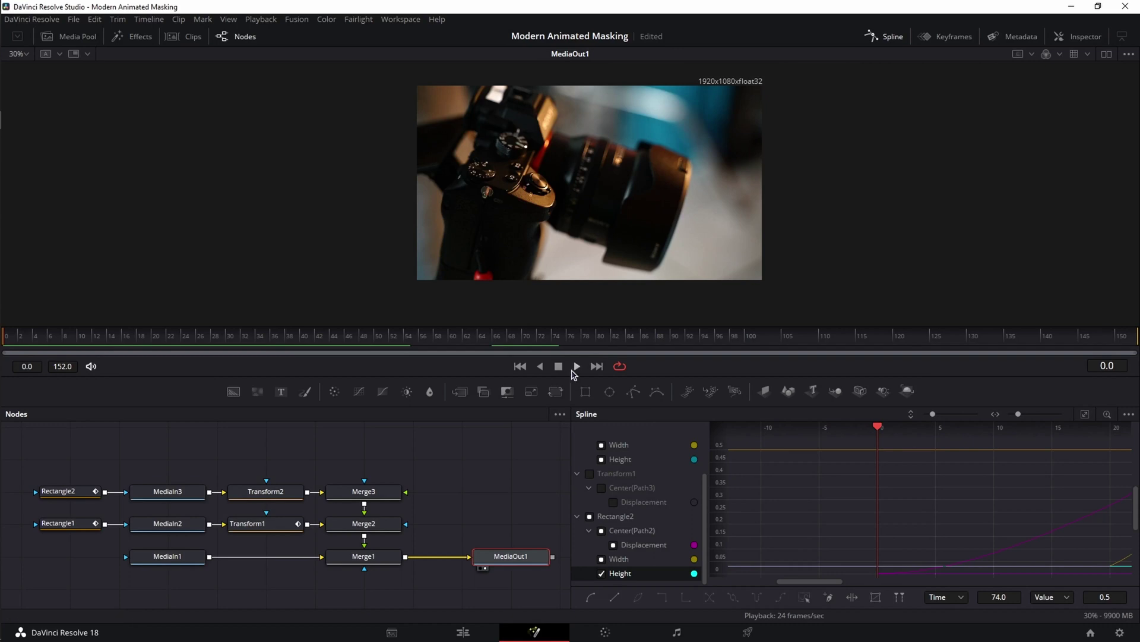
left_click(575, 367)
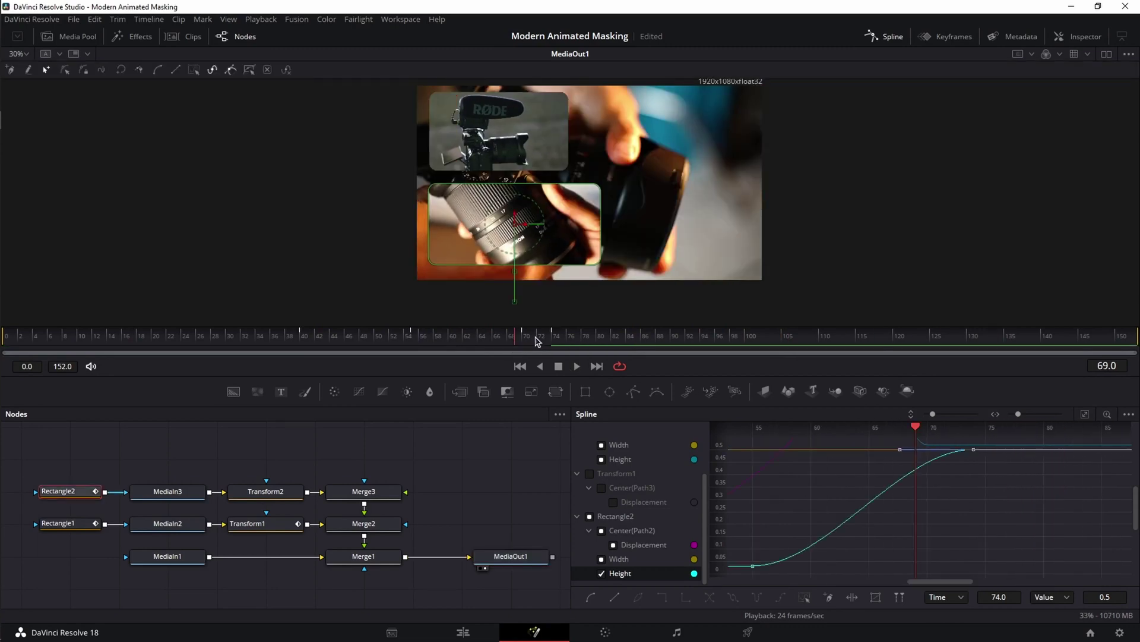
left_click_drag(536, 340, 547, 340)
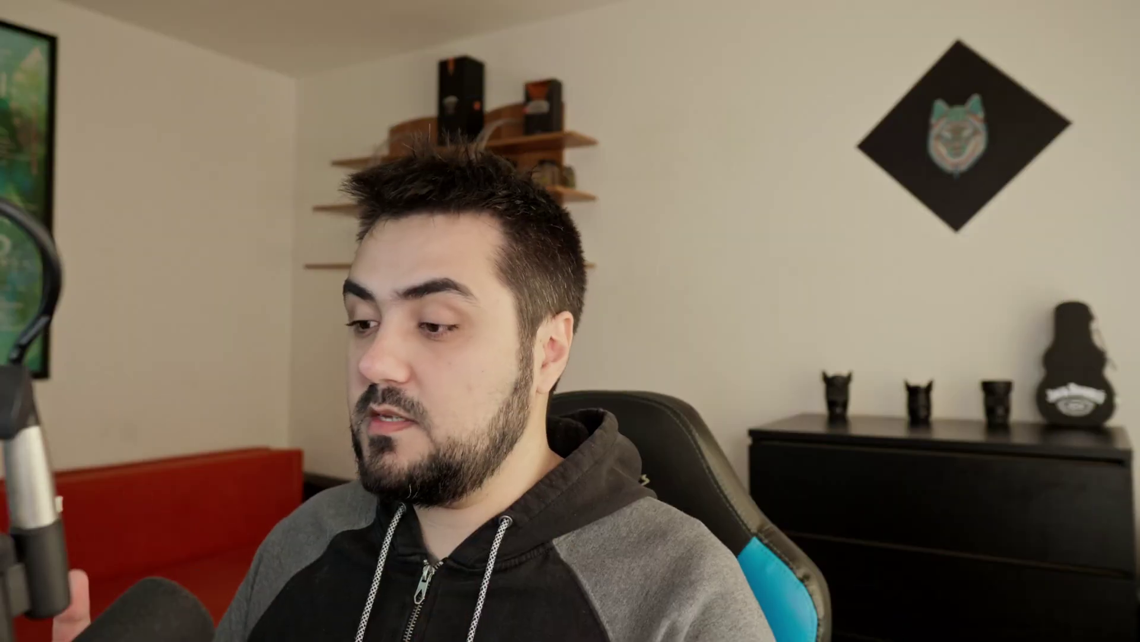